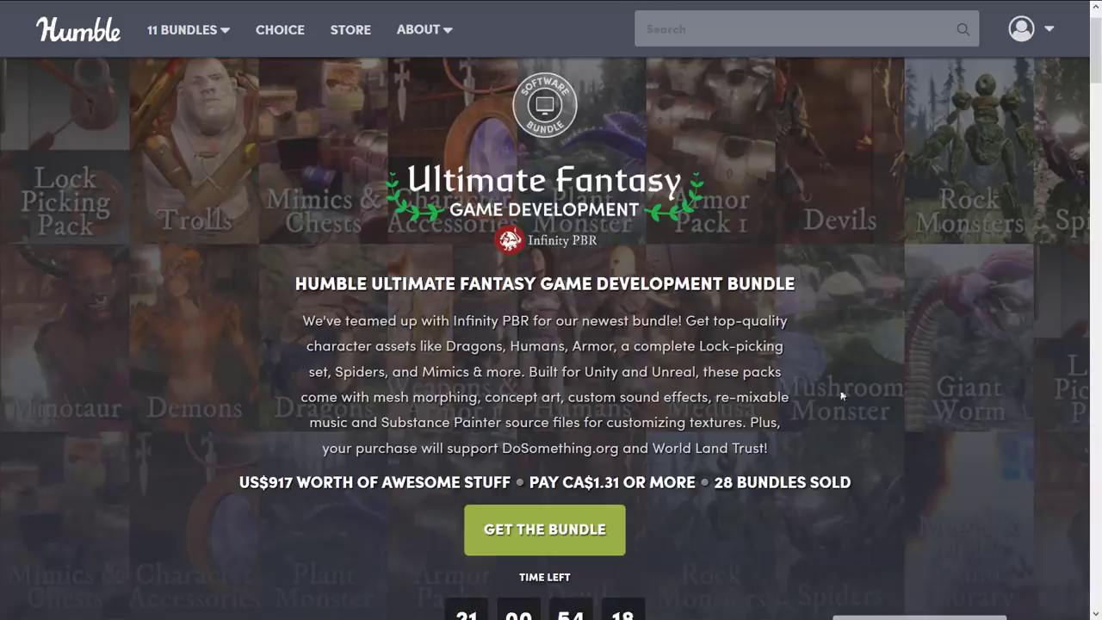
# Step: Zoom and orbit around the Devils demo model in Unity, then switch to Blender's Devil.blend
pyautogui.scroll(-5, 852, 355)
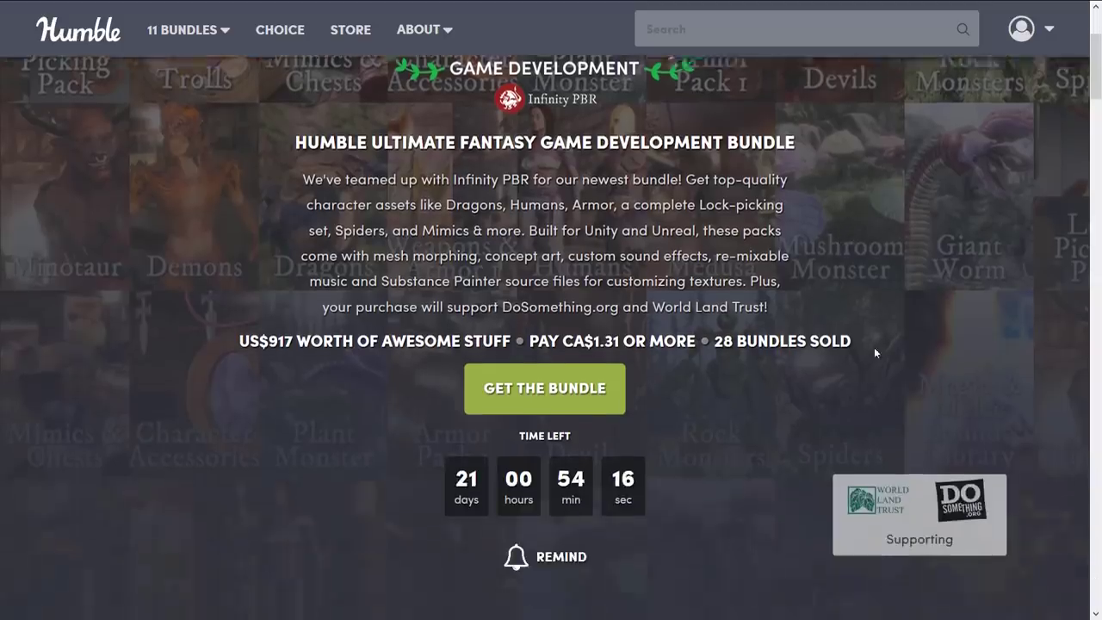
pyautogui.scroll(-5, 987, 394)
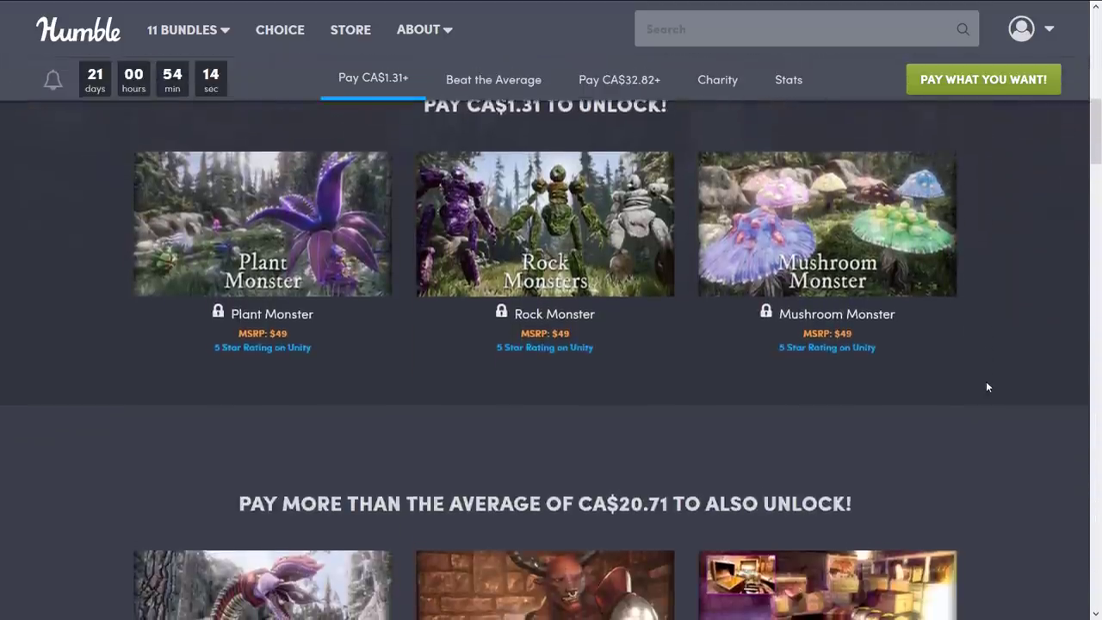
pyautogui.scroll(-8, 990, 381)
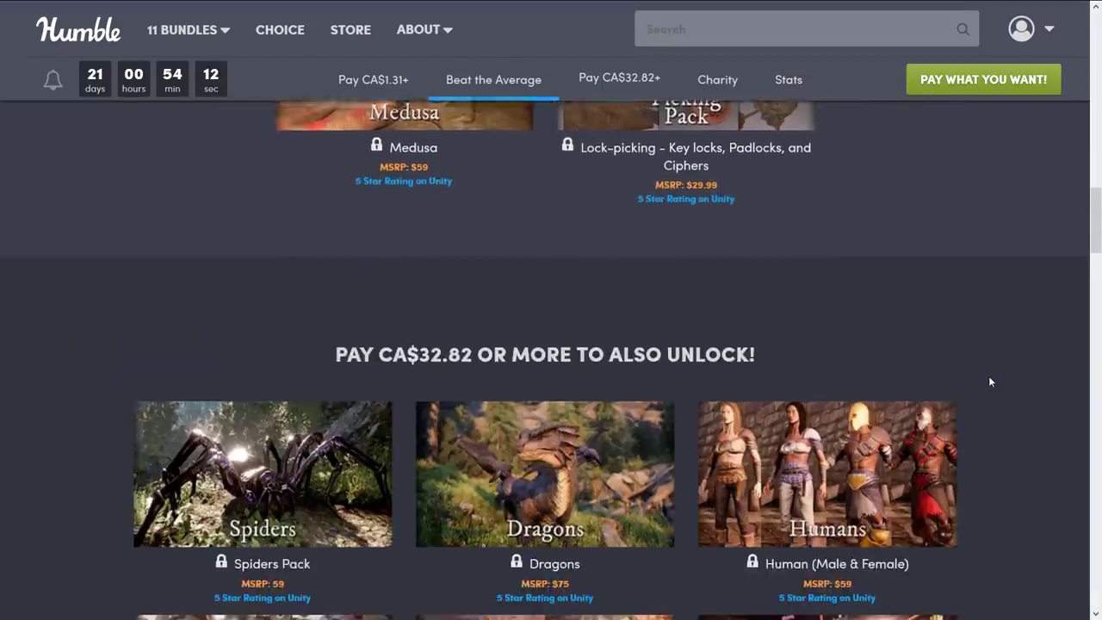
pyautogui.scroll(-4, 993, 374)
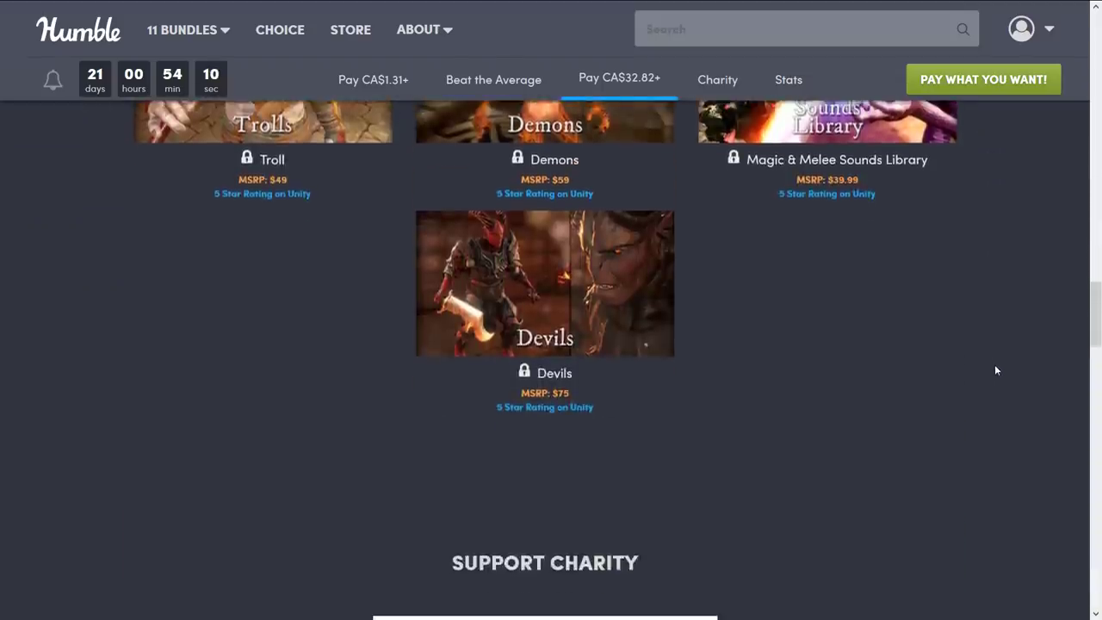
pyautogui.scroll(7, 994, 364)
pyautogui.scroll(14, 988, 362)
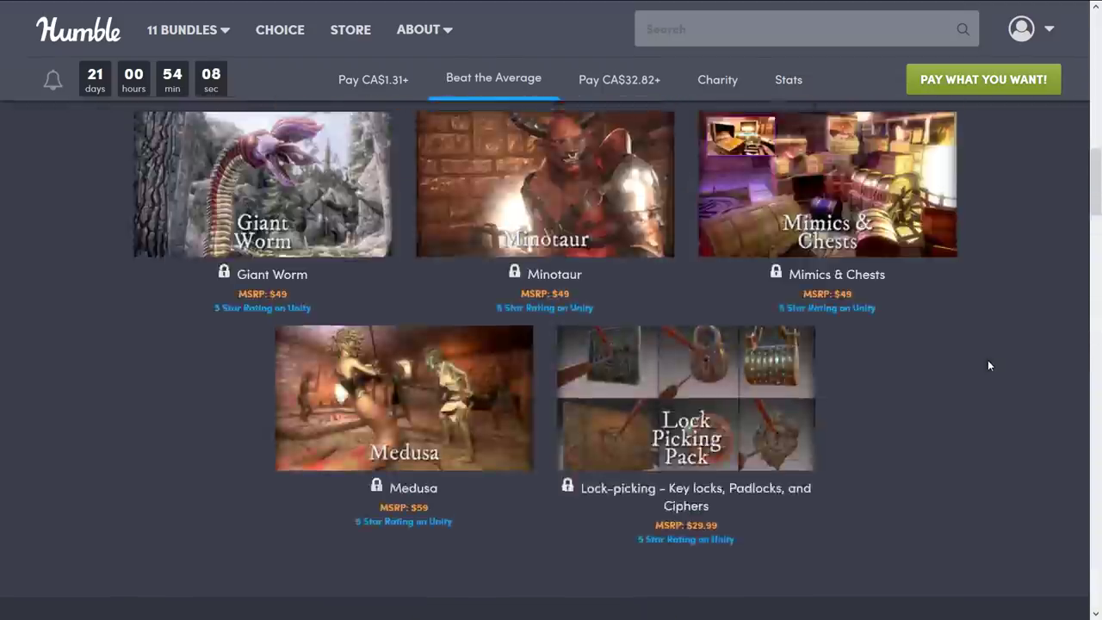
pyautogui.scroll(3, 987, 359)
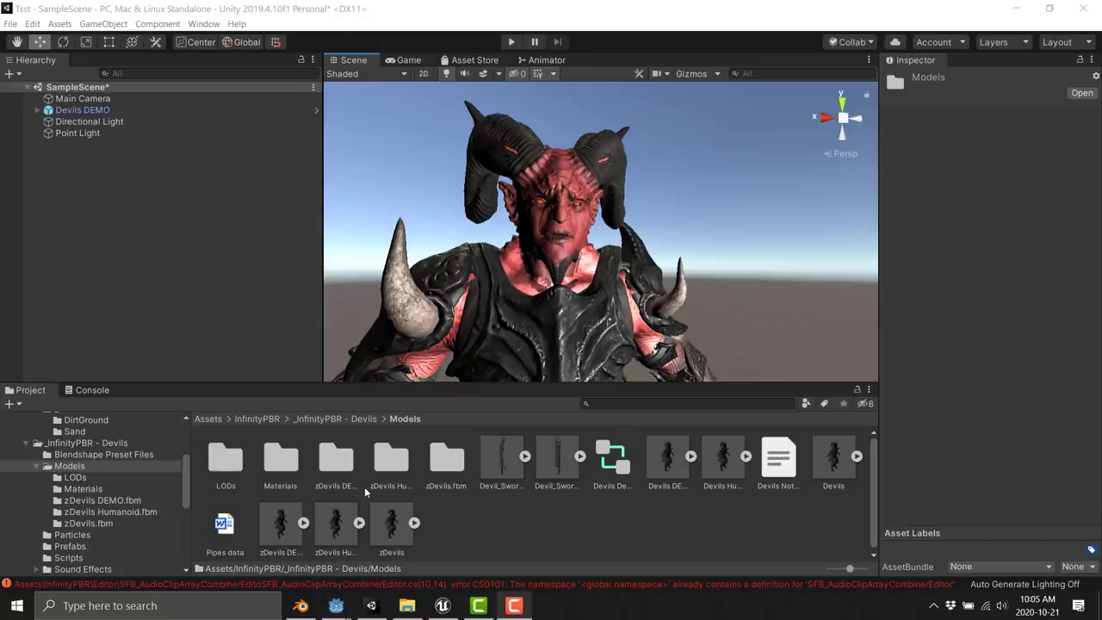
pyautogui.keyDown('alt'); pyautogui.moveTo(681, 300); pyautogui.dragTo(609, 308); pyautogui.keyUp('alt')
pyautogui.hotkey('alt', 'Tab')
pyautogui.hotkey('alt', 'Tab')
pyautogui.hotkey('alt', 'Tab')
pyautogui.hotkey('alt', 'Tab')
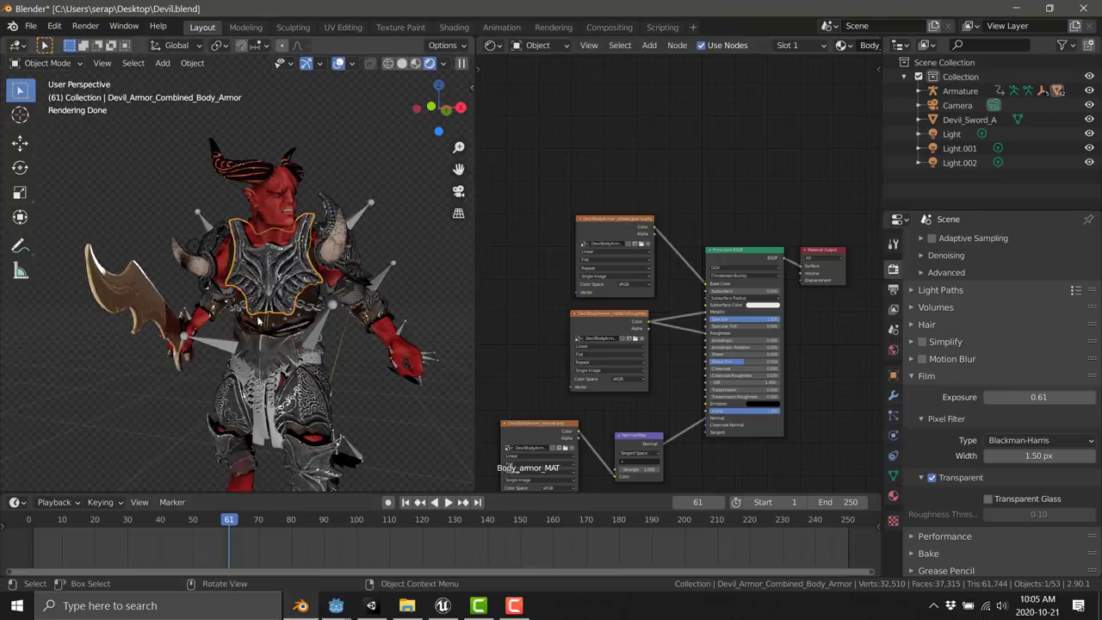
# Step: Orbit the devil, zoom the armor material nodes, then bring up the _InfinityPBR - Devils folder
pyautogui.rightClick(287, 339)
pyautogui.moveTo(348, 380)
pyautogui.mouseDown(button='middle')
pyautogui.moveTo(313, 387)
pyautogui.moveTo(337, 377)
pyautogui.moveTo(293, 353)
pyautogui.mouseUp(button='middle')
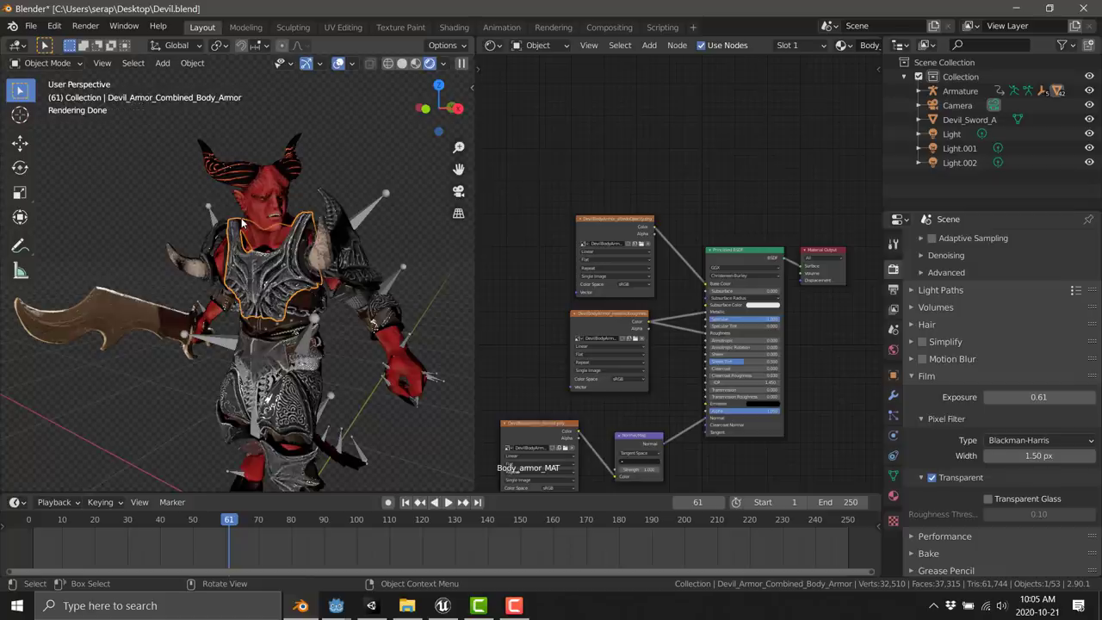
pyautogui.scroll(3, 592, 222)
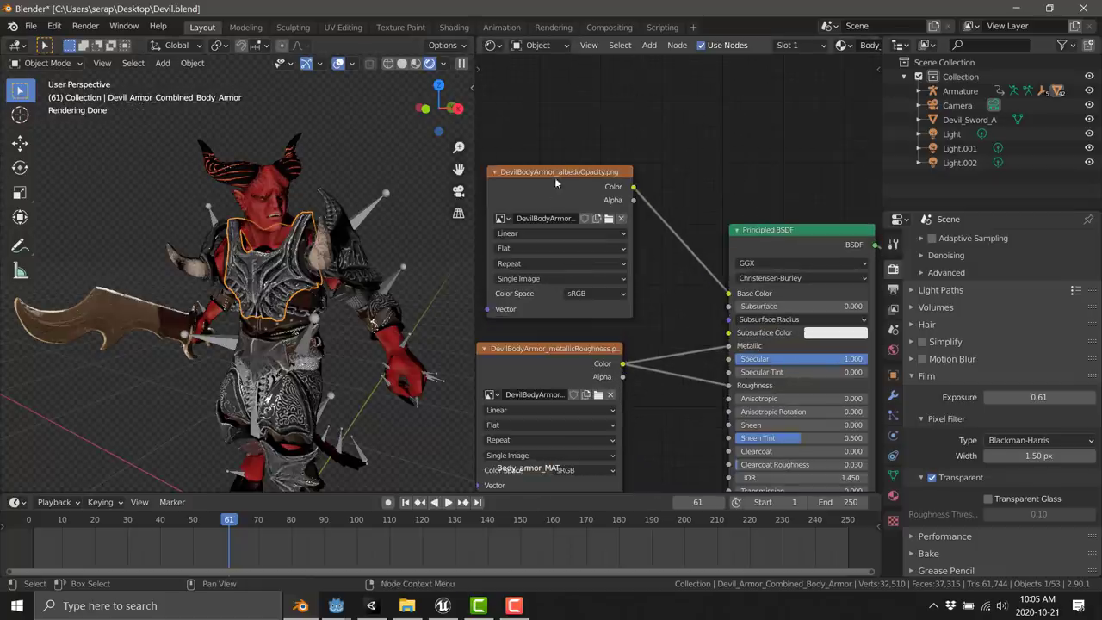
pyautogui.click(407, 605)
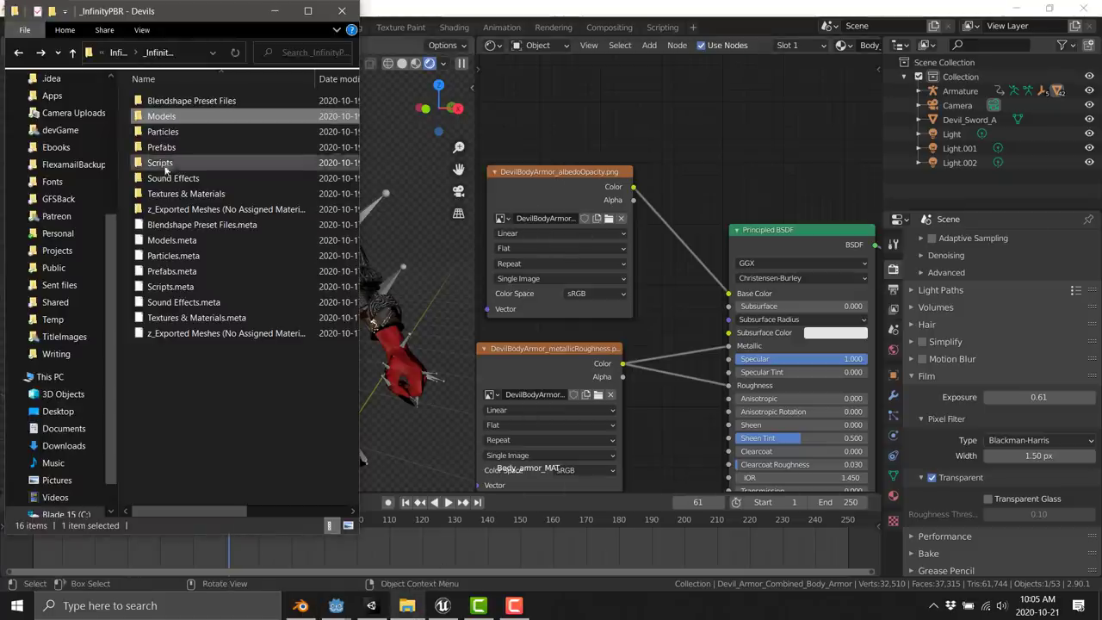
# Step: Drop DevilBodyArmor_albedoOpacity.png from Textures & Materials > Devils Alt > tex_DevilBodyArmor into Blender's Shader Editor
pyautogui.doubleClick(172, 193)
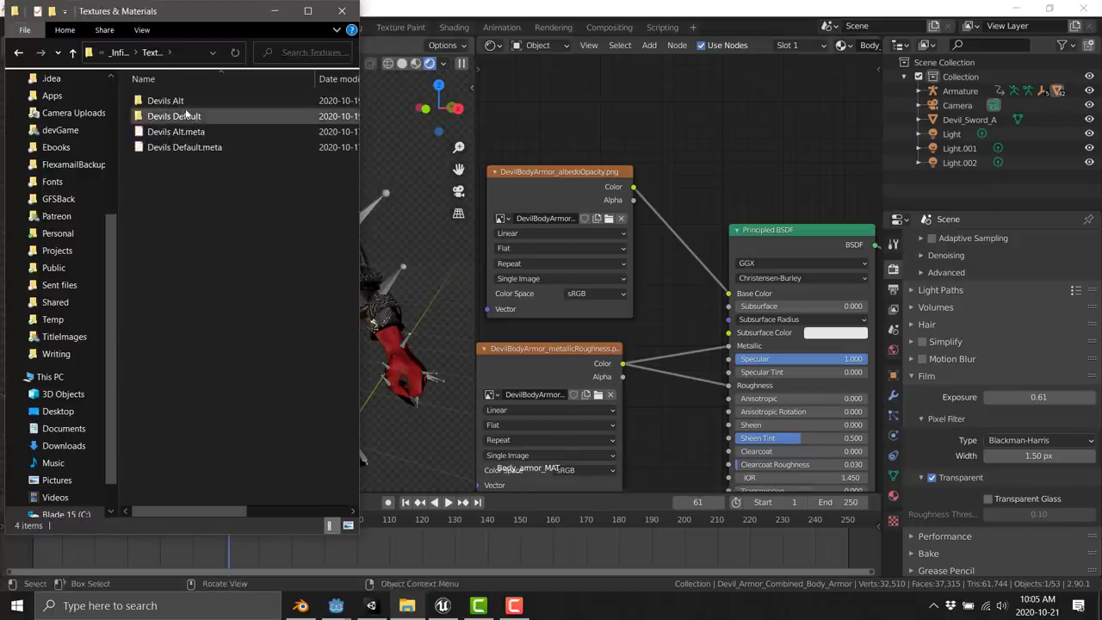
pyautogui.doubleClick(177, 101)
pyautogui.scroll(-1, 254, 370)
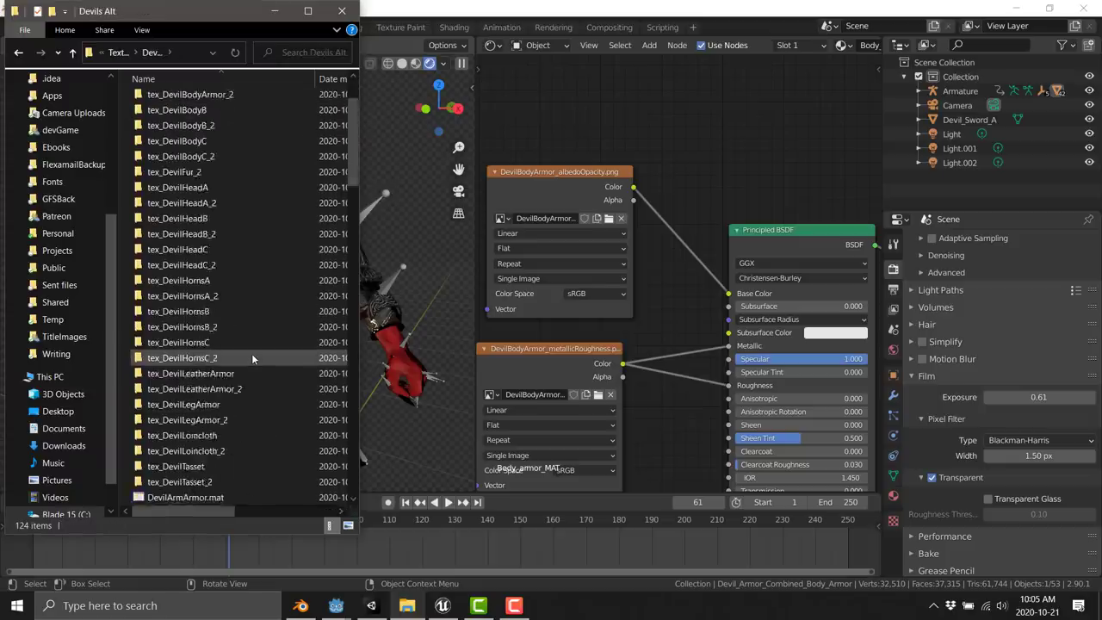
pyautogui.scroll(1, 252, 353)
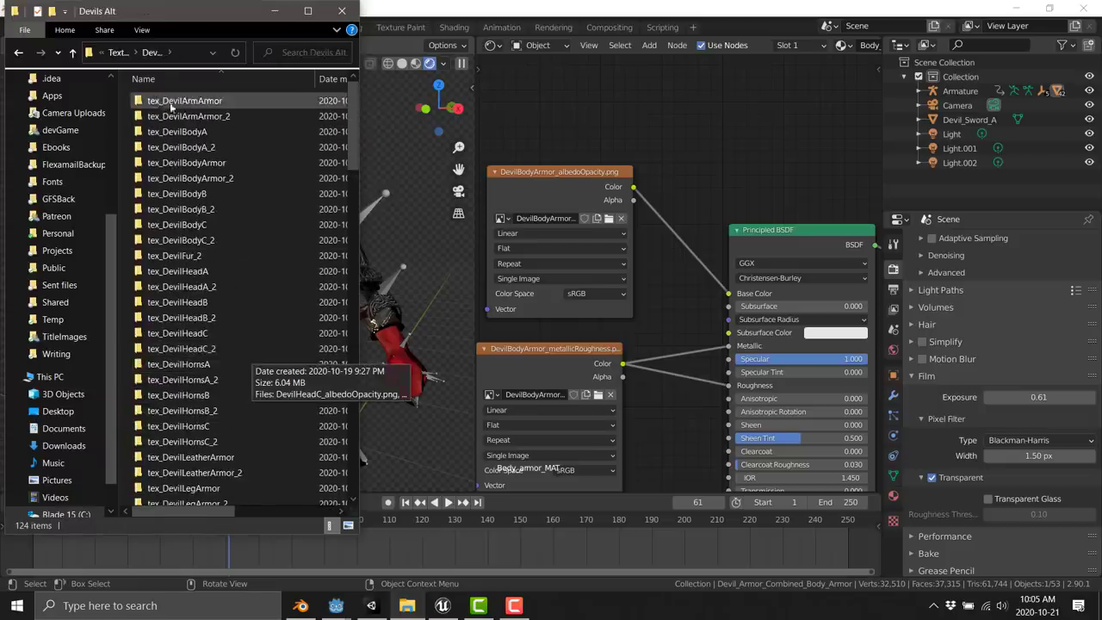
pyautogui.doubleClick(186, 164)
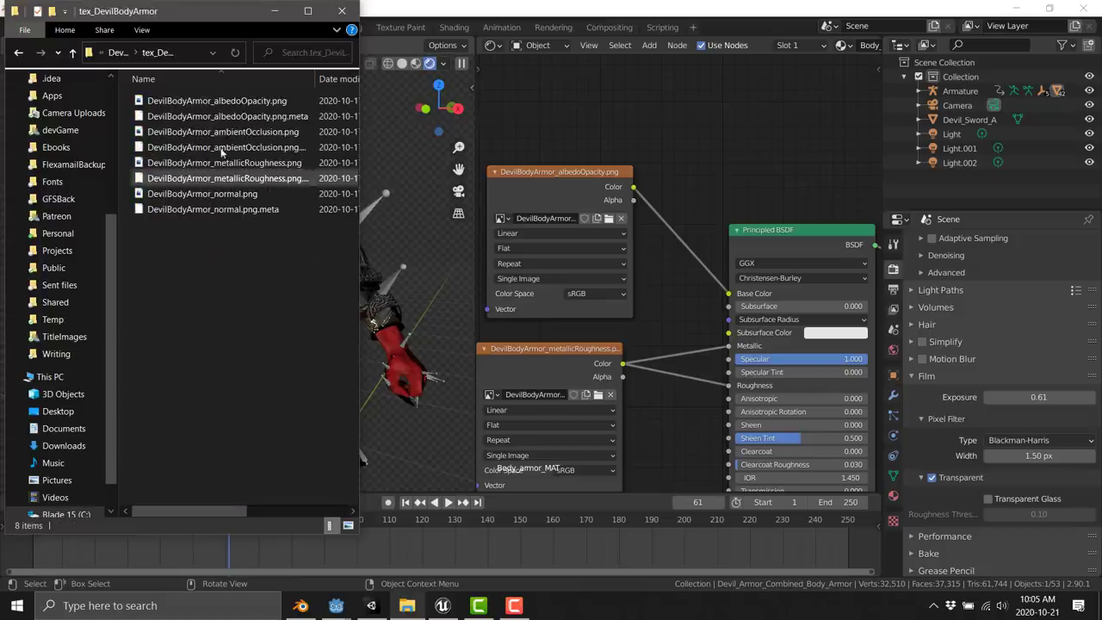
pyautogui.moveTo(216, 101); pyautogui.dragTo(708, 198)
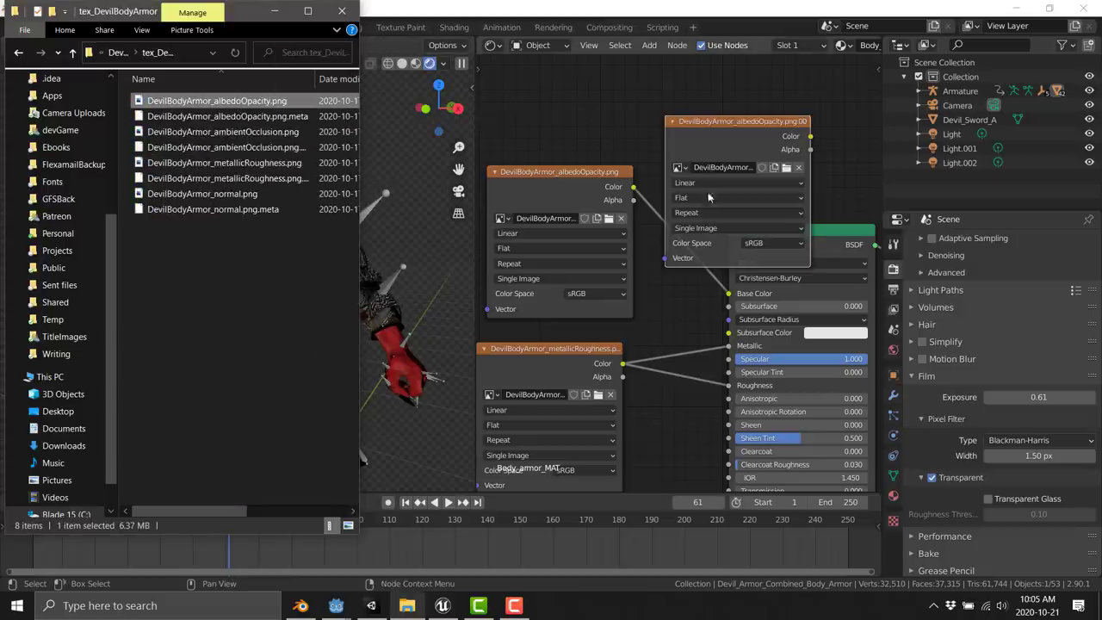
pyautogui.click(656, 339)
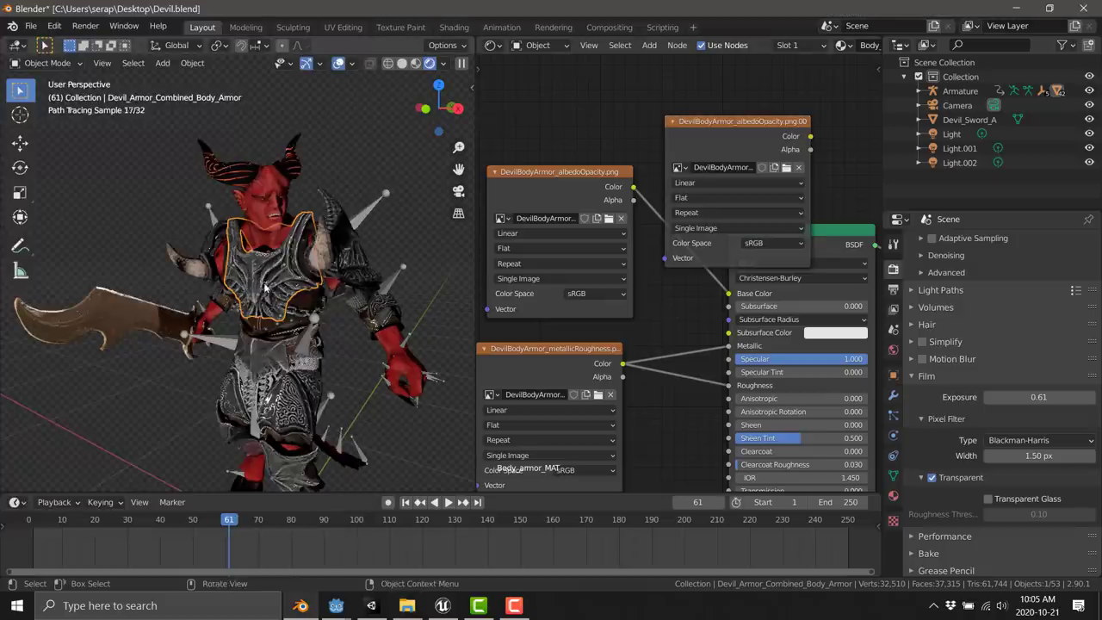
# Step: Insert the albedoOpacity image node into the Base Color link and inspect the chest armor
pyautogui.moveTo(762, 126); pyautogui.dragTo(777, 103)
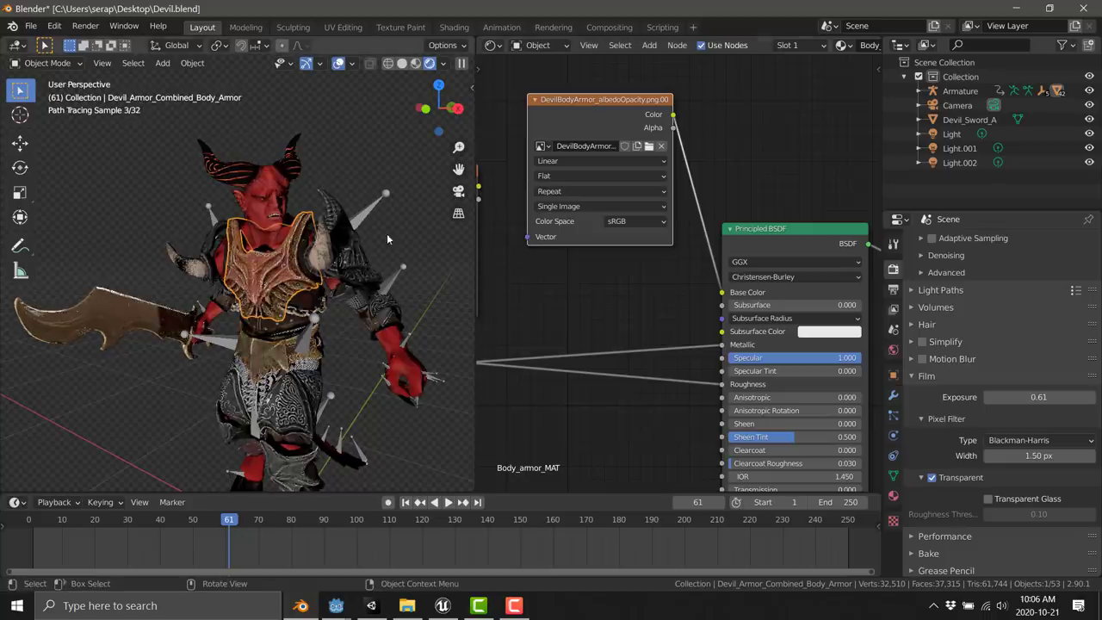
pyautogui.moveTo(274, 320); pyautogui.dragTo(293, 329, button='middle')
pyautogui.scroll(2, 292, 329)
pyautogui.rightClick(288, 328)
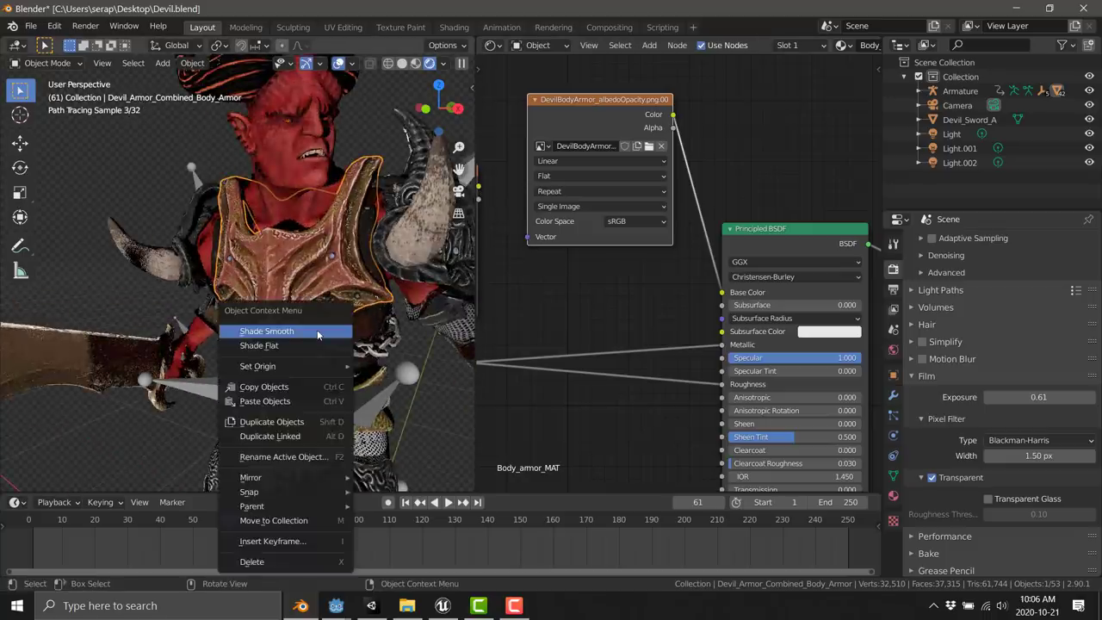
pyautogui.moveTo(398, 376)
pyautogui.mouseDown(button='middle')
pyautogui.moveTo(429, 362)
pyautogui.moveTo(308, 279)
pyautogui.mouseUp(button='middle')
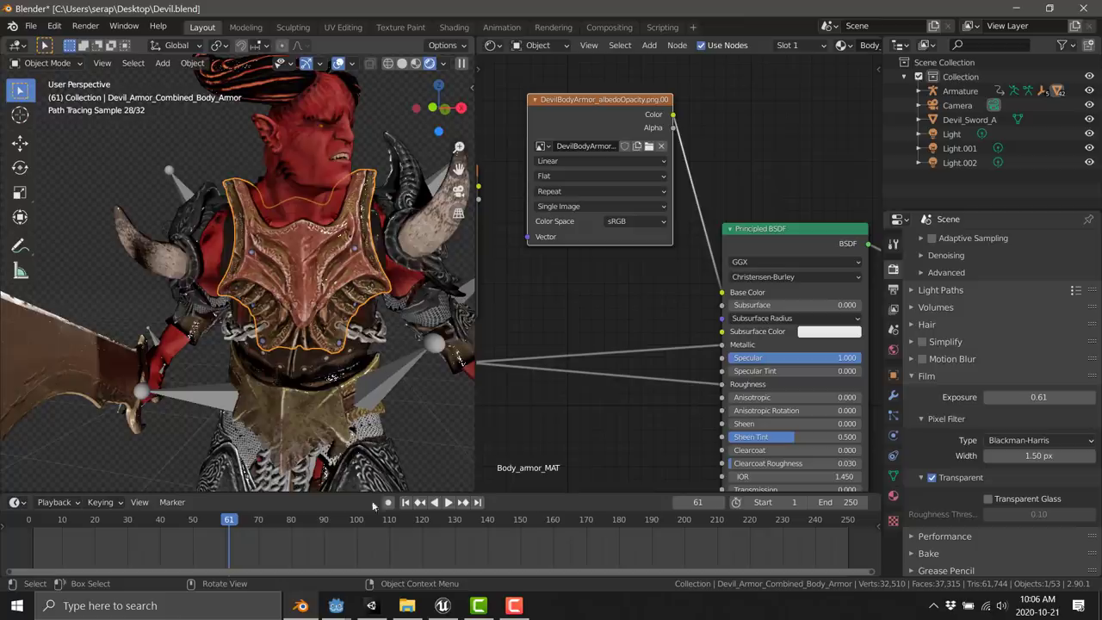
pyautogui.click(341, 610)
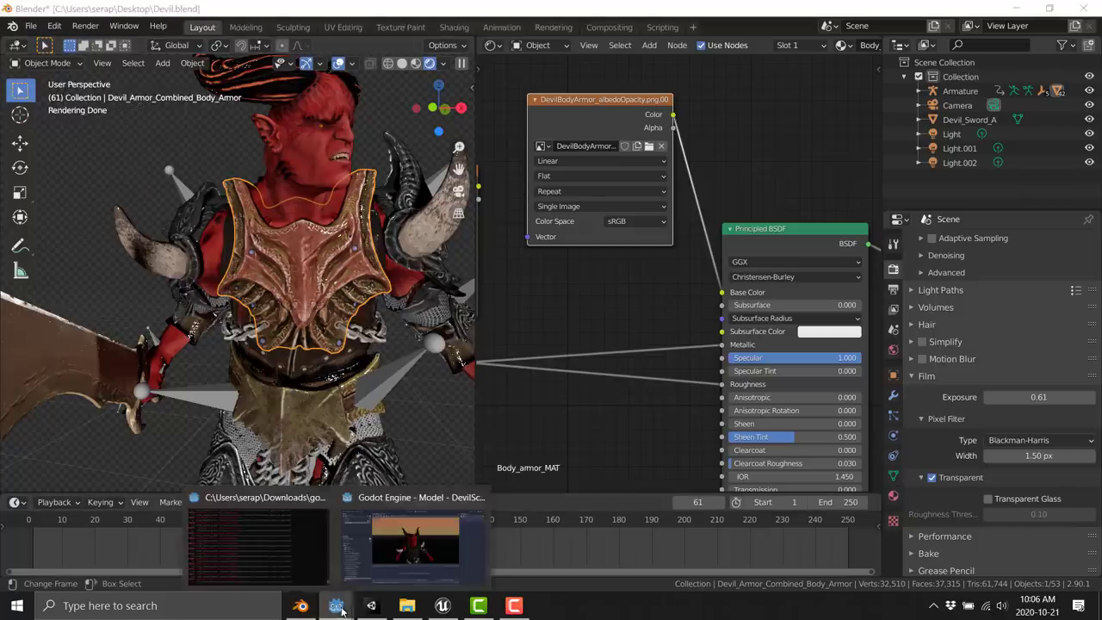
# Step: In Godot, open the Devil scene, play ArmatureTake 001BaseLayer, and run the project
pyautogui.click(396, 551)
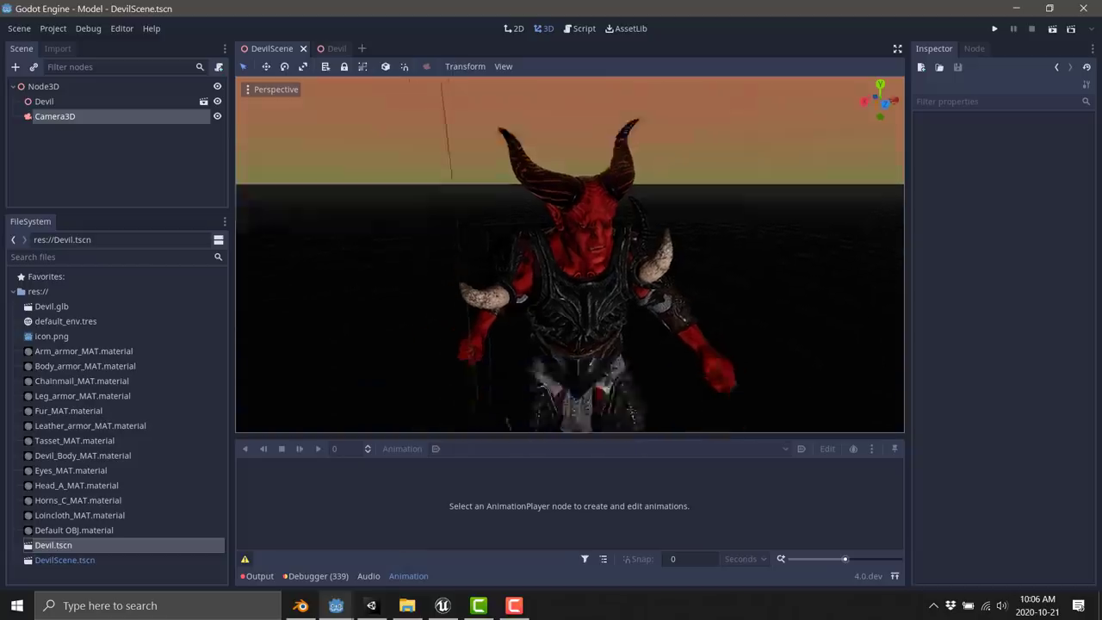
pyautogui.press('w')
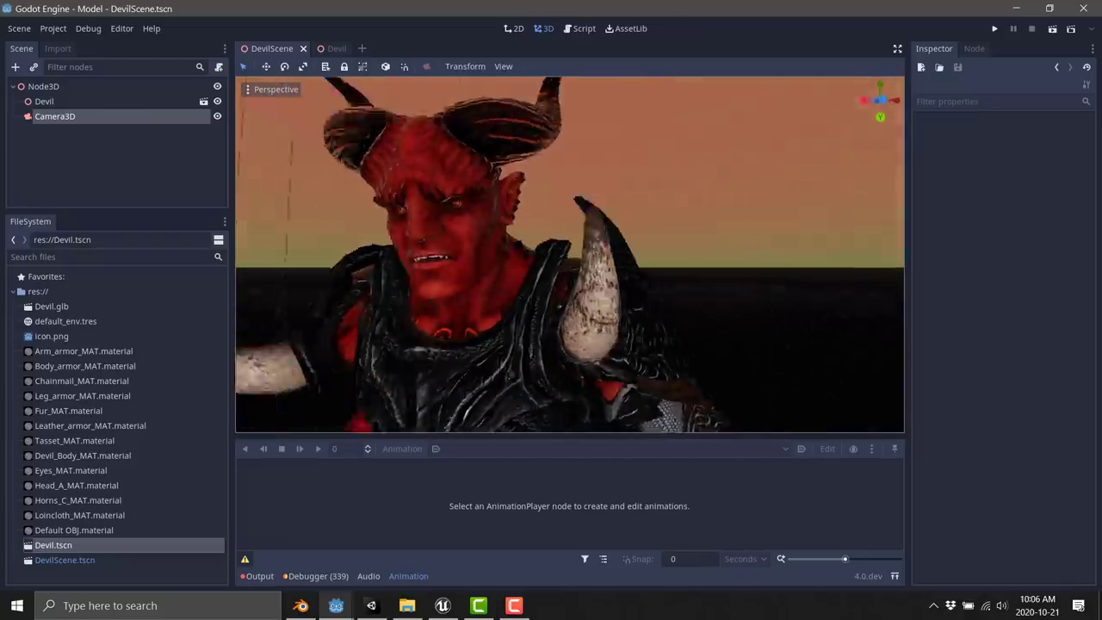
pyautogui.press('s')
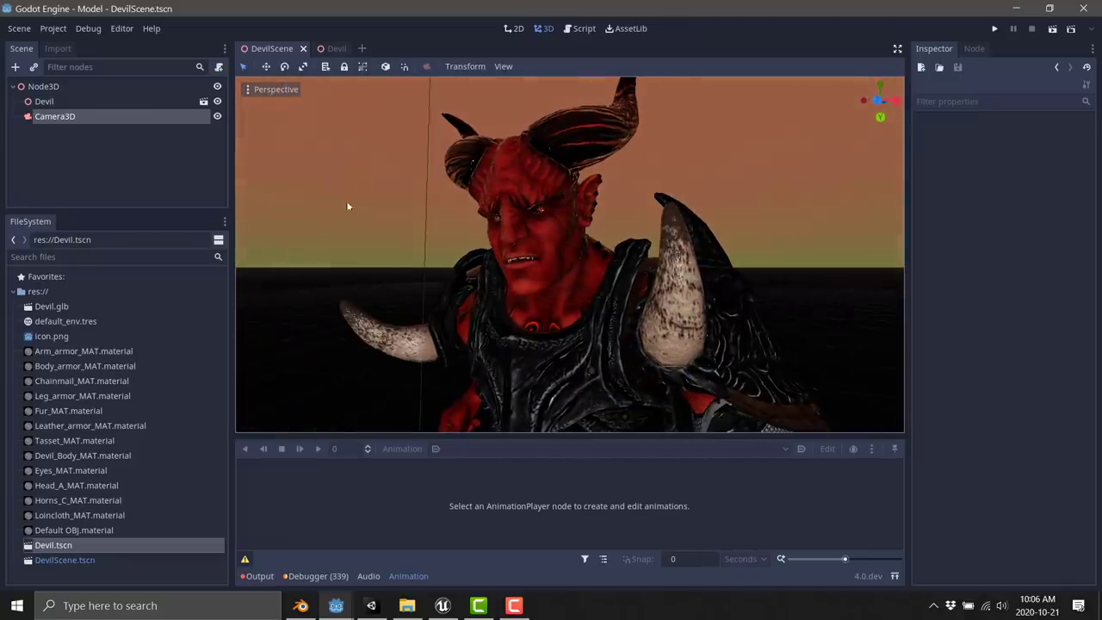
pyautogui.click(335, 50)
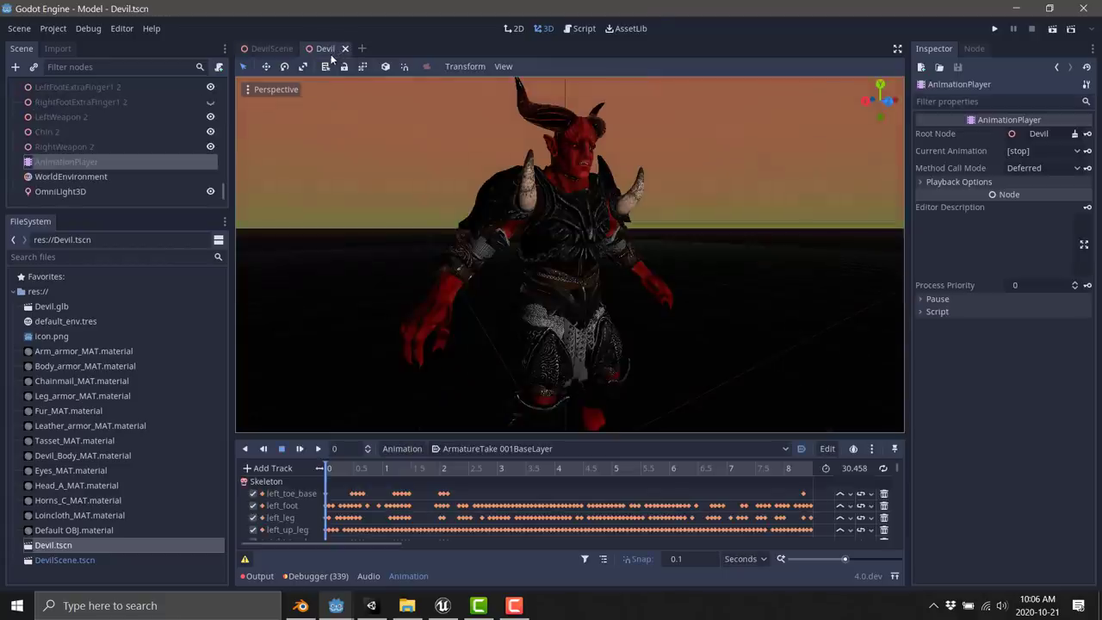
pyautogui.click(320, 448)
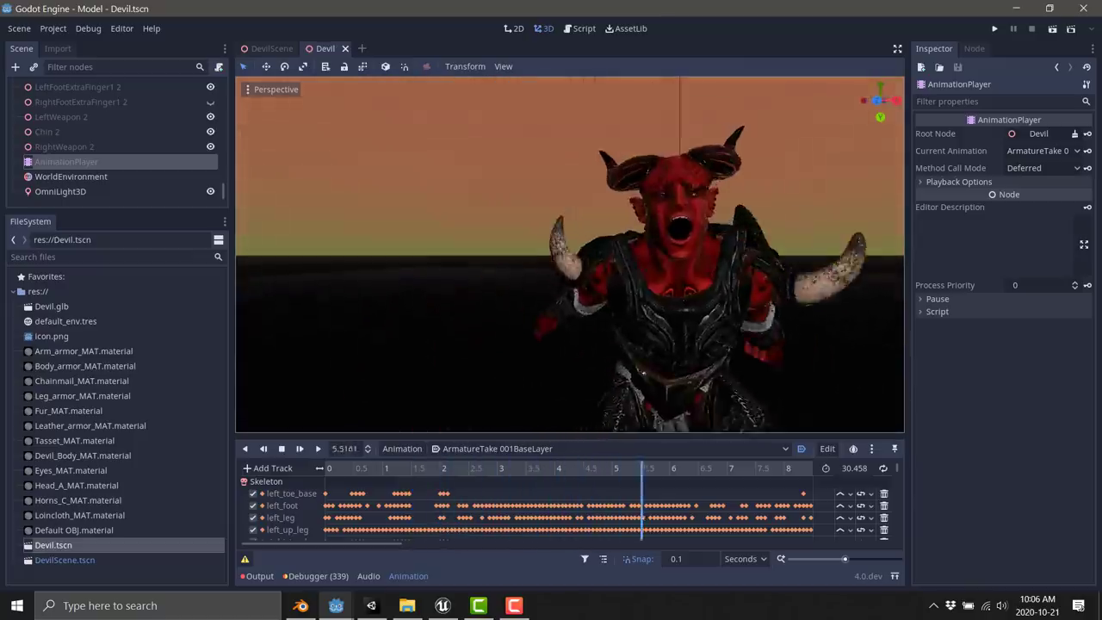
pyautogui.click(993, 34)
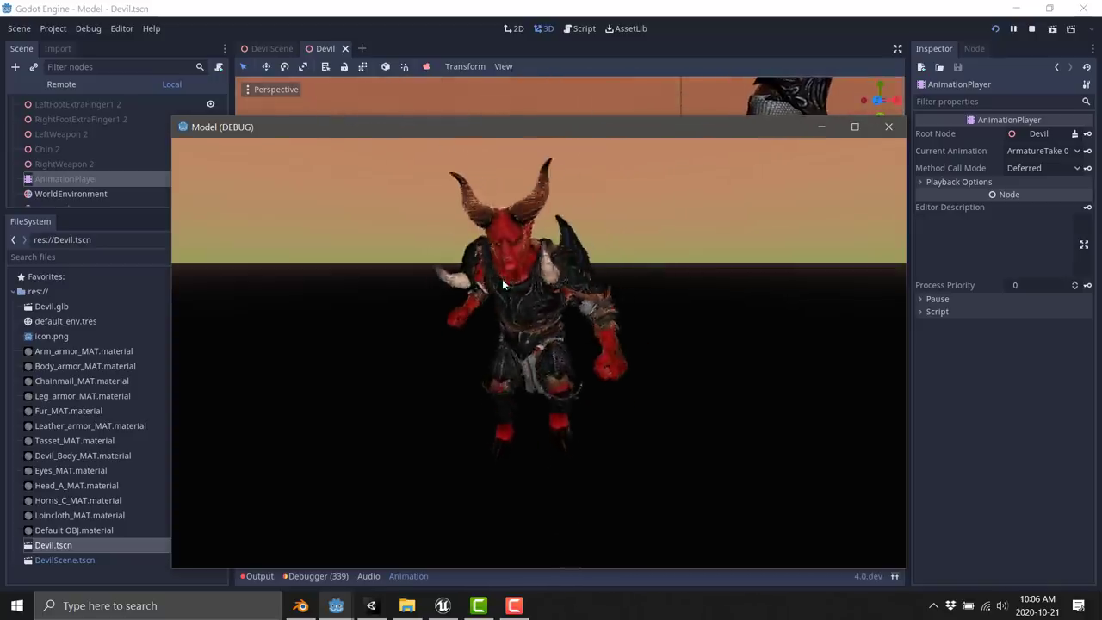
# Step: Close the Godot game window, switch to Unreal Editor, and start Play In Editor
pyautogui.click(889, 127)
pyautogui.hotkey('alt', 'Tab')
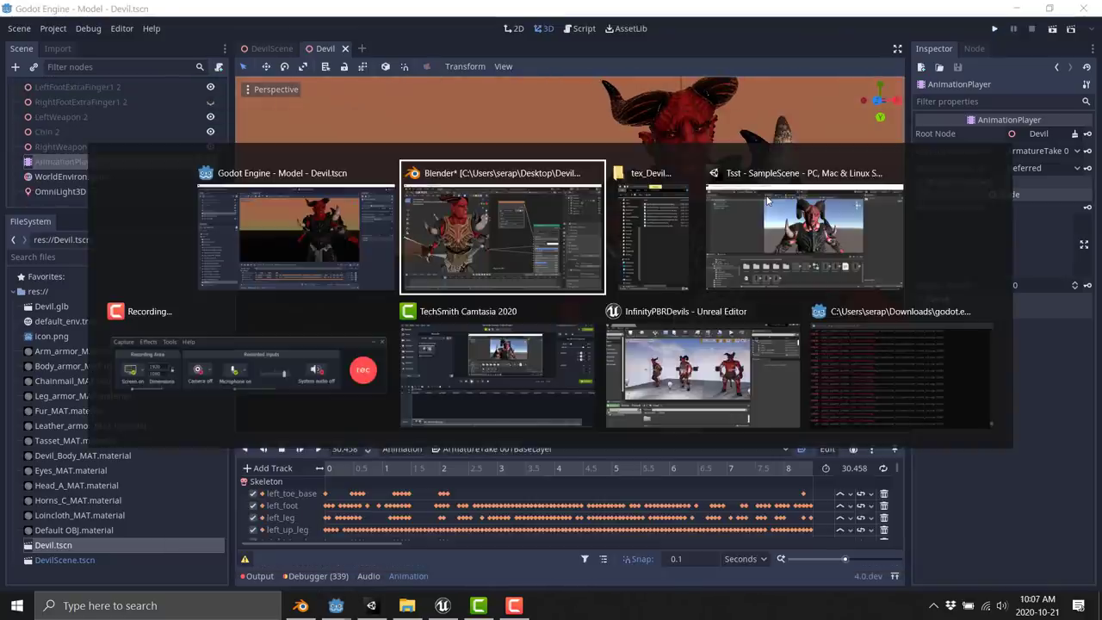
pyautogui.hotkey('alt', 'Tab')
pyautogui.hotkey('alt', 'Tab')
pyautogui.hotkey('alt', 'Tab')
pyautogui.hotkey('alt', 'Tab')
pyautogui.hotkey('alt', 'Tab')
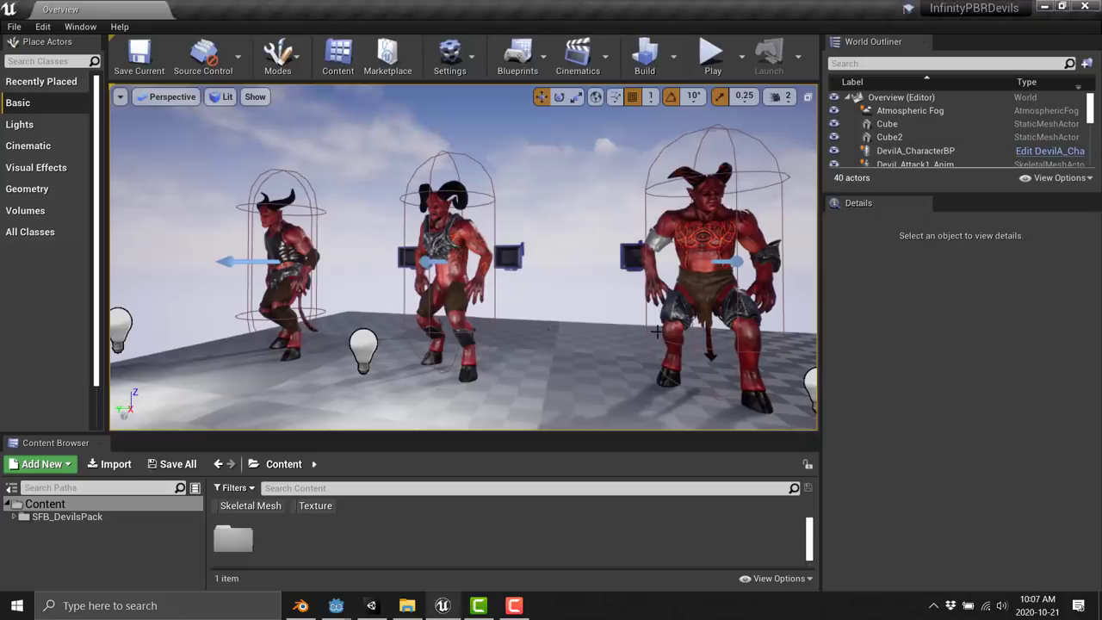
pyautogui.moveTo(657, 332); pyautogui.dragTo(525, 222)
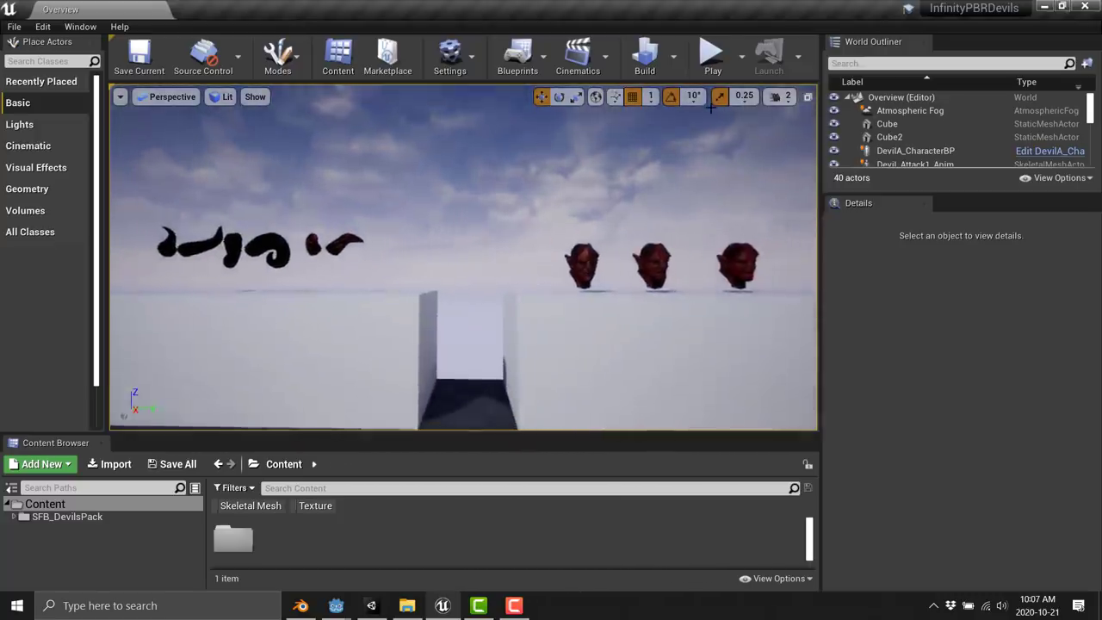
pyautogui.click(711, 57)
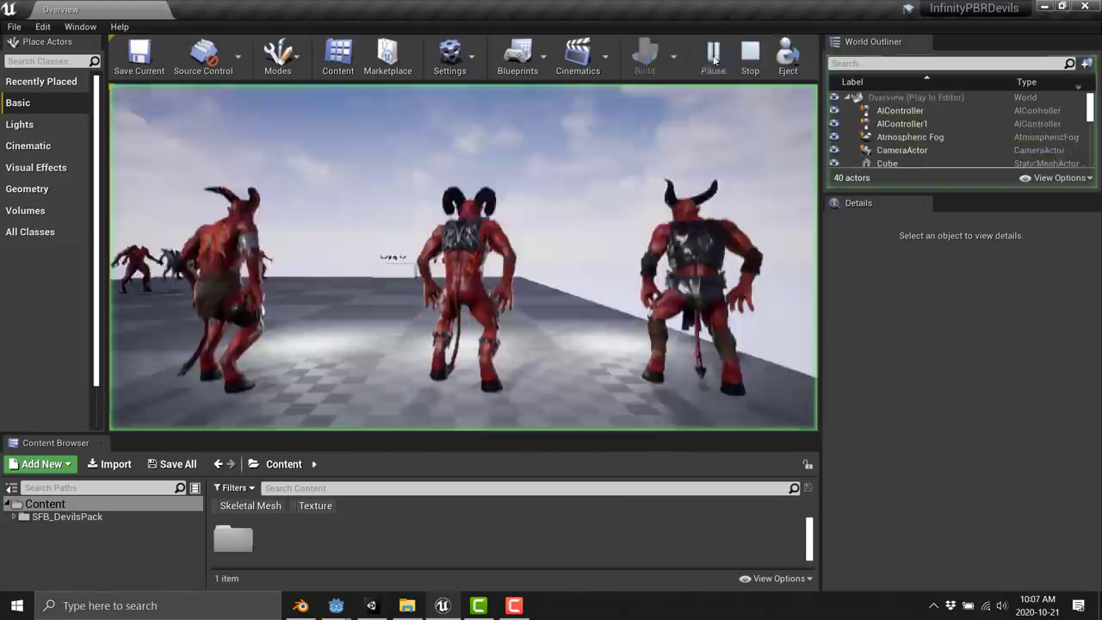
# Step: Run the third-person devil across the checkered floor through the crowd of devils
pyautogui.click(544, 298)
pyautogui.press('w')
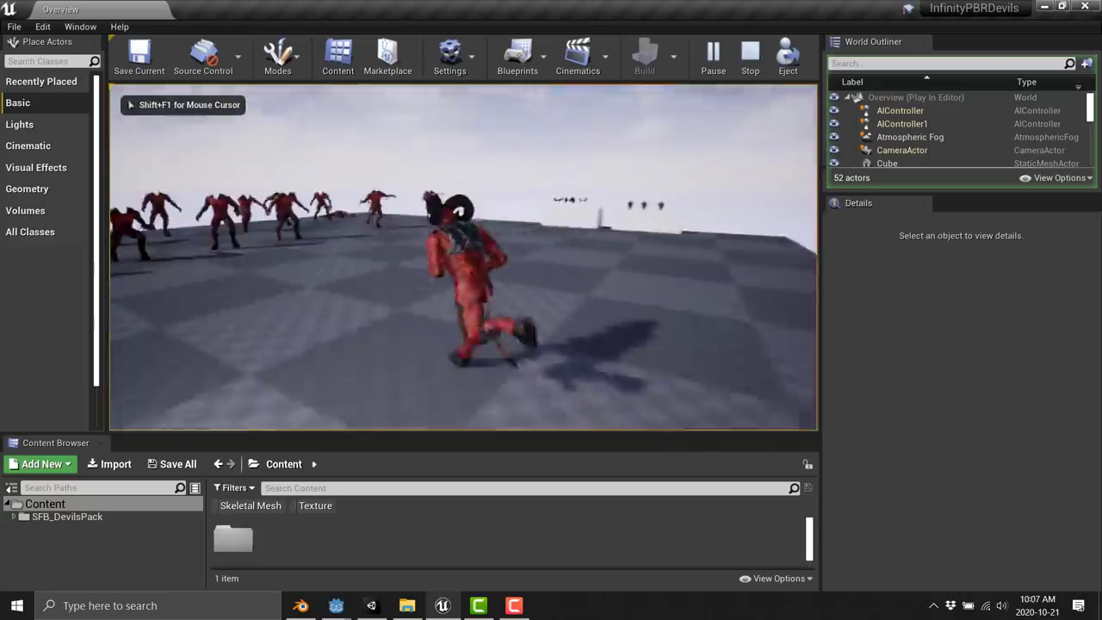
pyautogui.press('w')
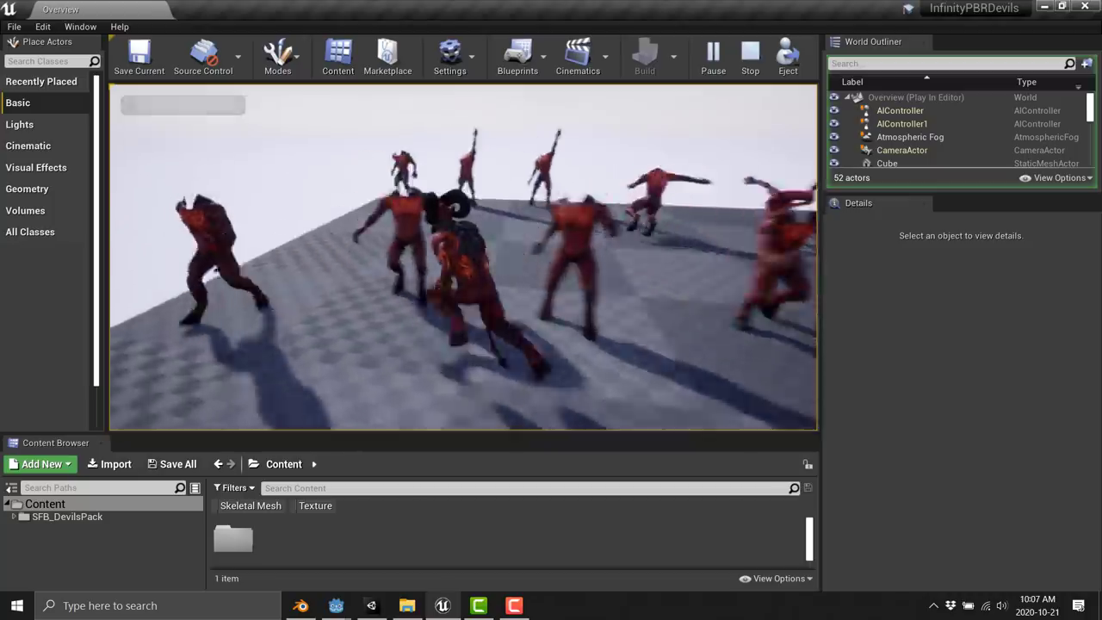
pyautogui.press('w')
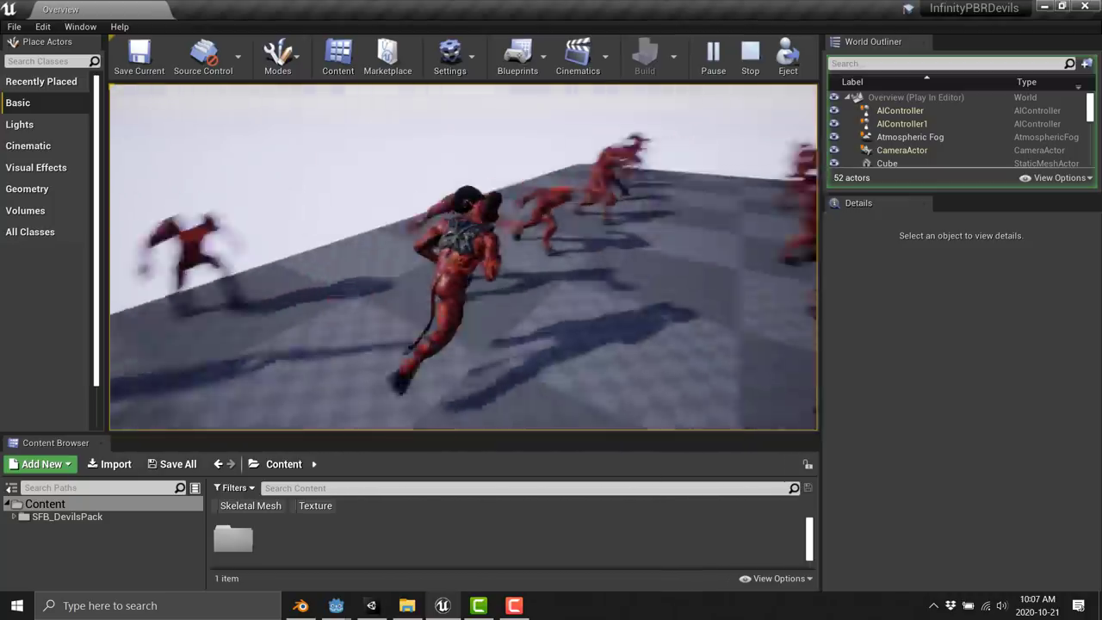
pyautogui.press('w')
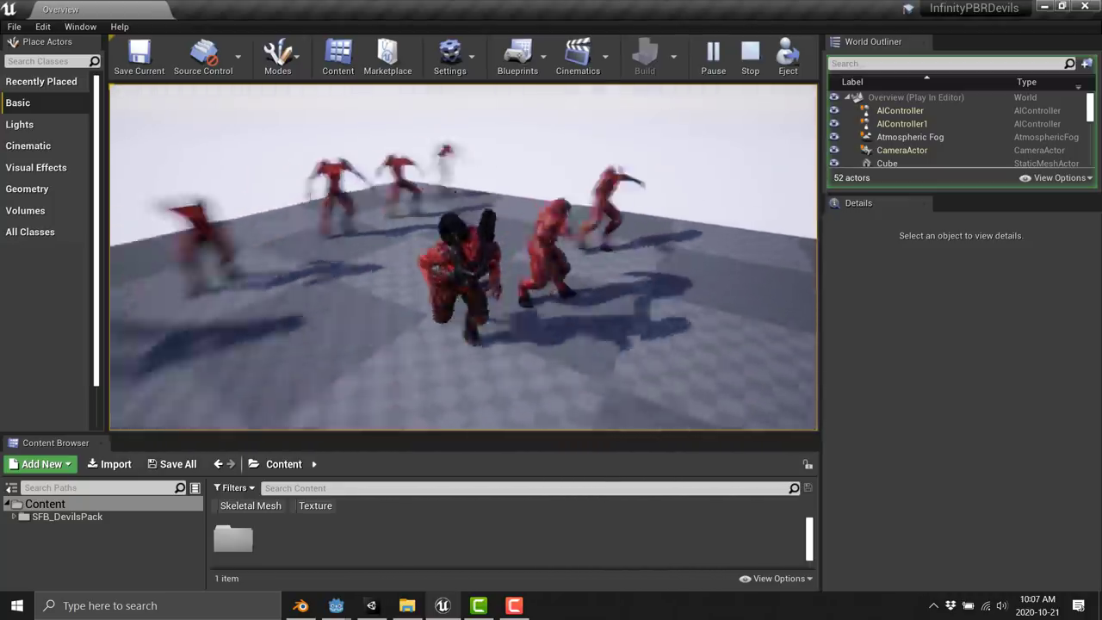
pyautogui.press('w')
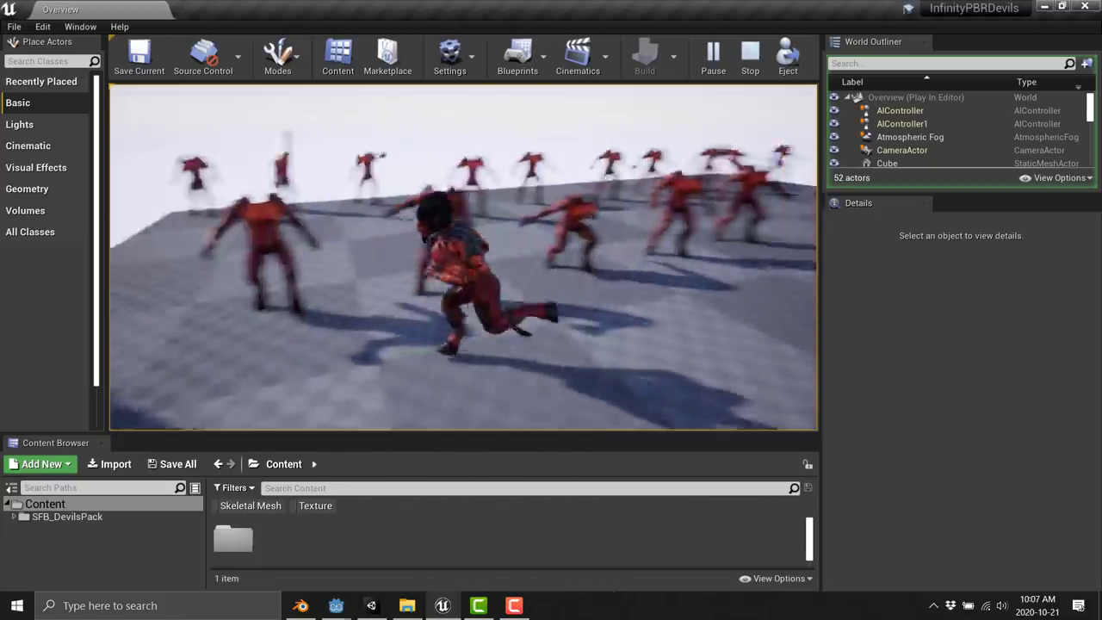
pyautogui.press('w')
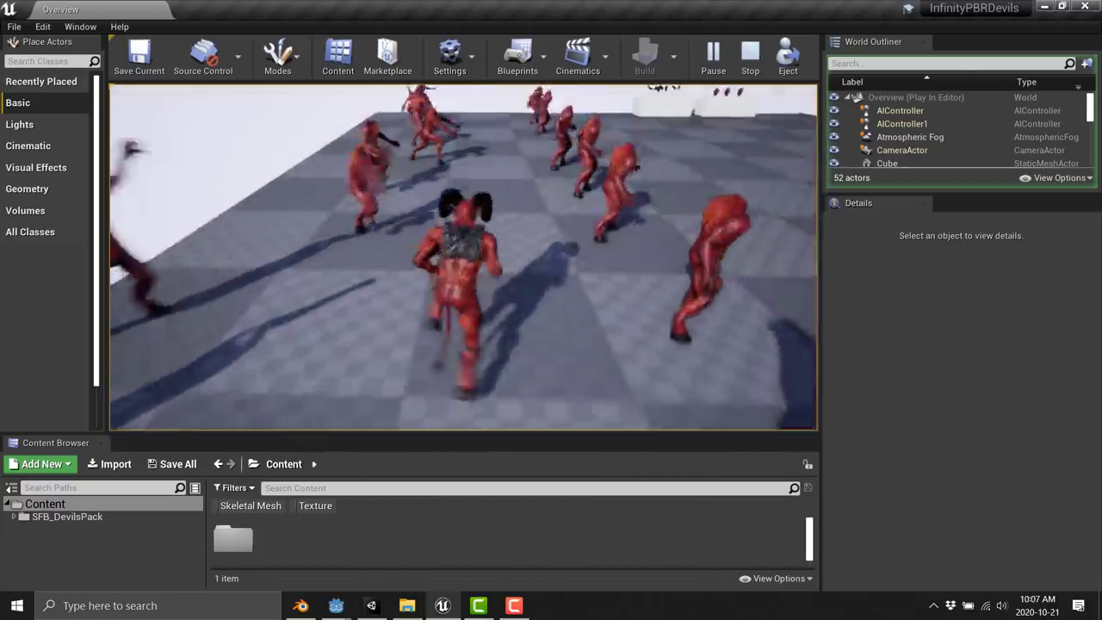
pyautogui.press('w')
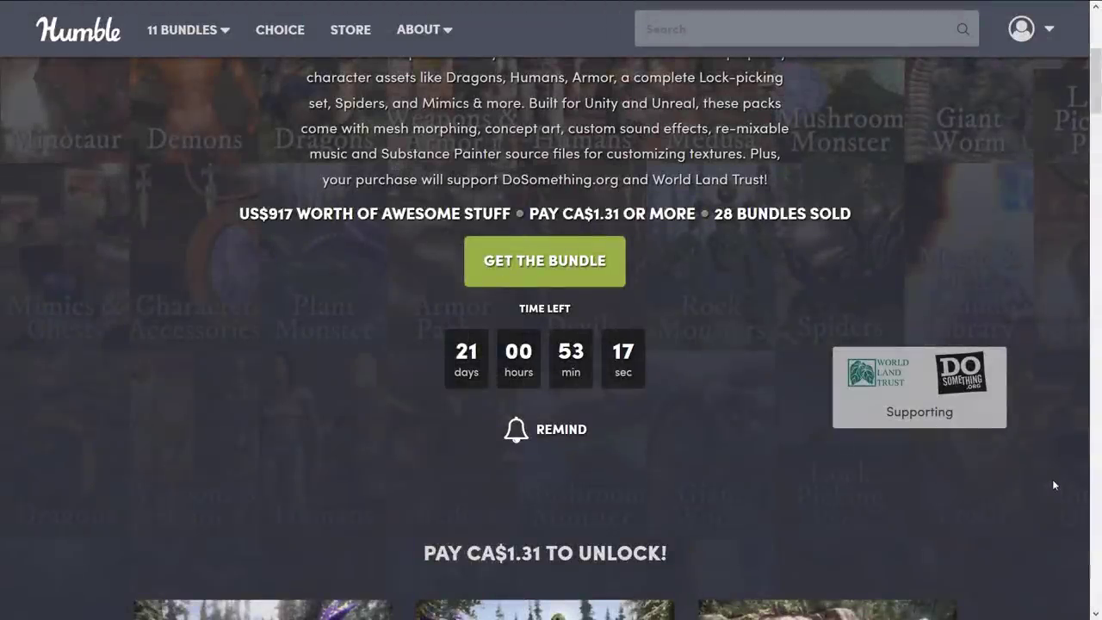
# Step: Scroll through the bundle tiers down to Devils and back up to the CA$1.31 tier
pyautogui.scroll(-5, 1073, 256)
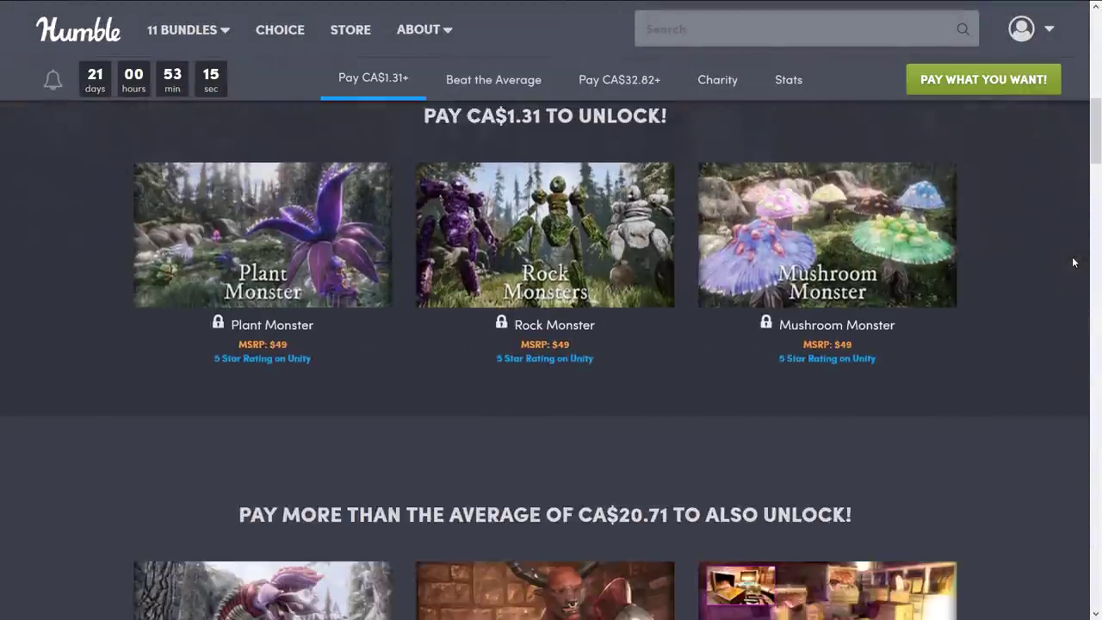
pyautogui.scroll(-2, 1033, 295)
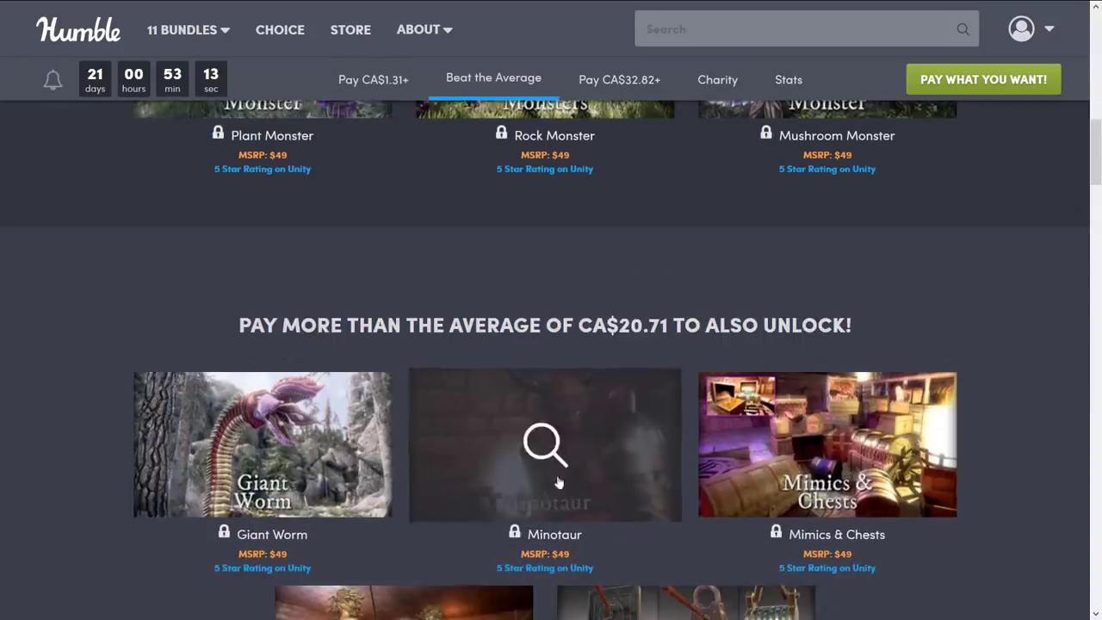
pyautogui.scroll(-9, 693, 456)
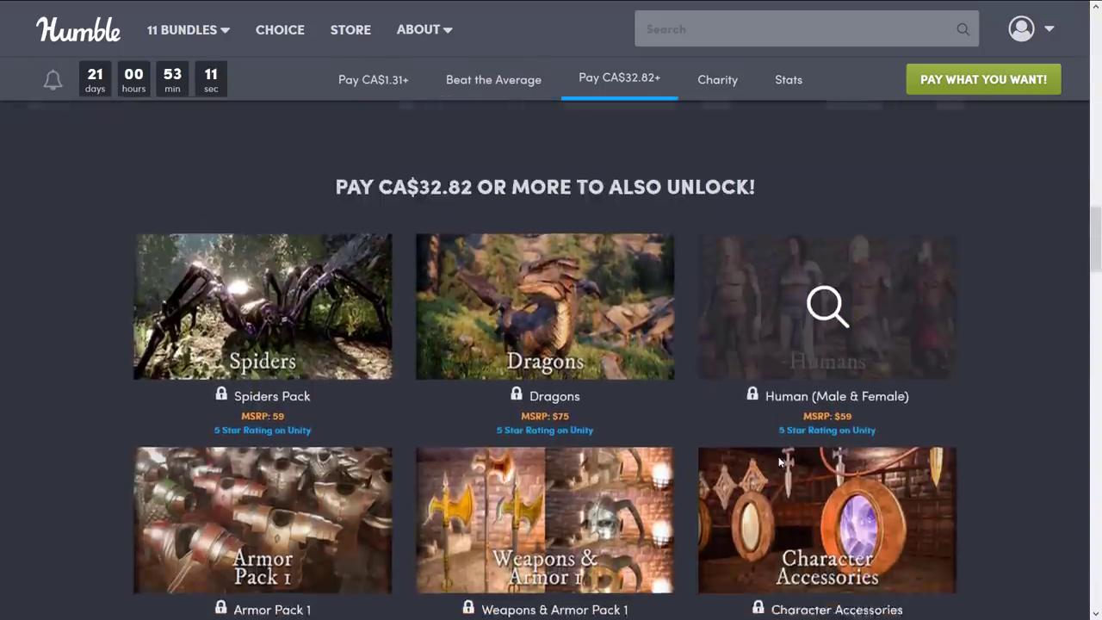
pyautogui.scroll(-5, 780, 463)
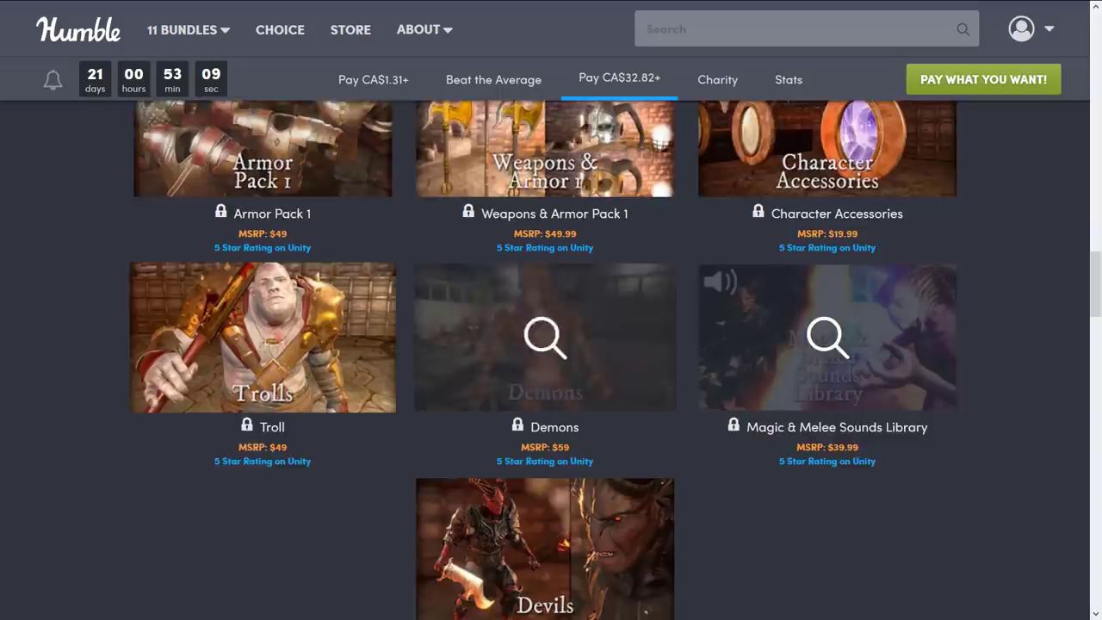
pyautogui.scroll(-2, 725, 436)
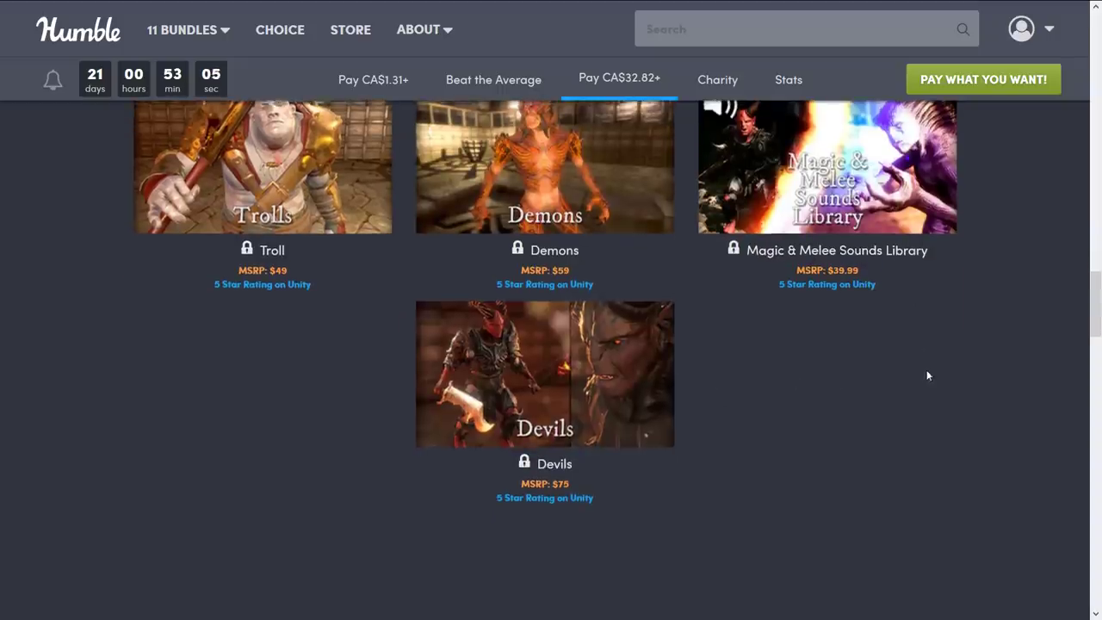
pyautogui.scroll(13, 982, 439)
pyautogui.scroll(6, 984, 433)
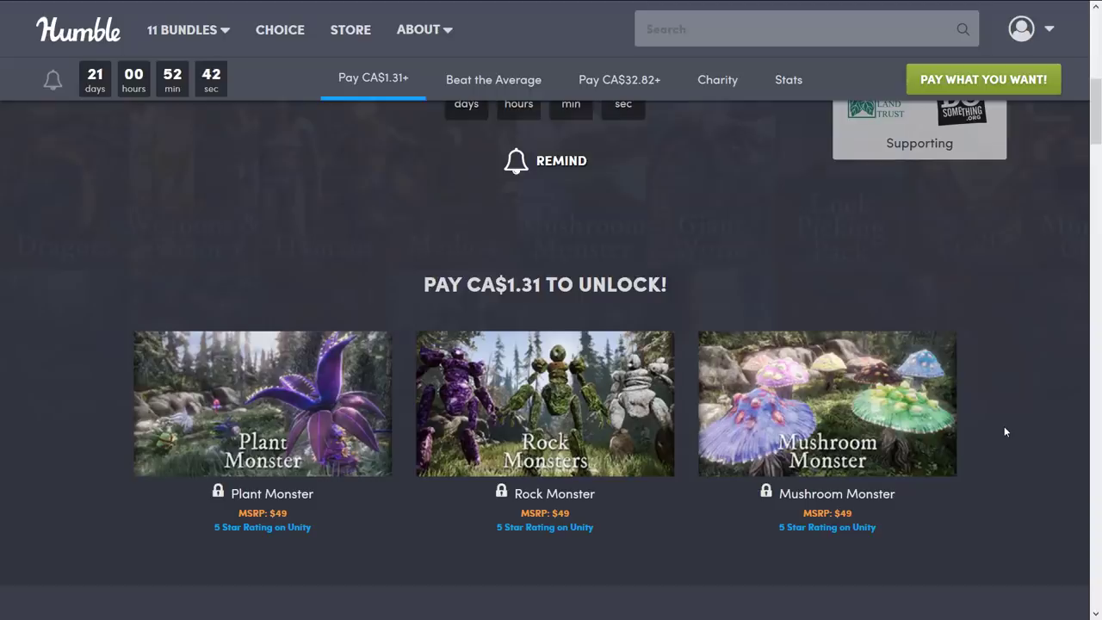
# Step: Scroll down past the Beat the Average and CA$32.82 packs
pyautogui.scroll(-1, 1002, 413)
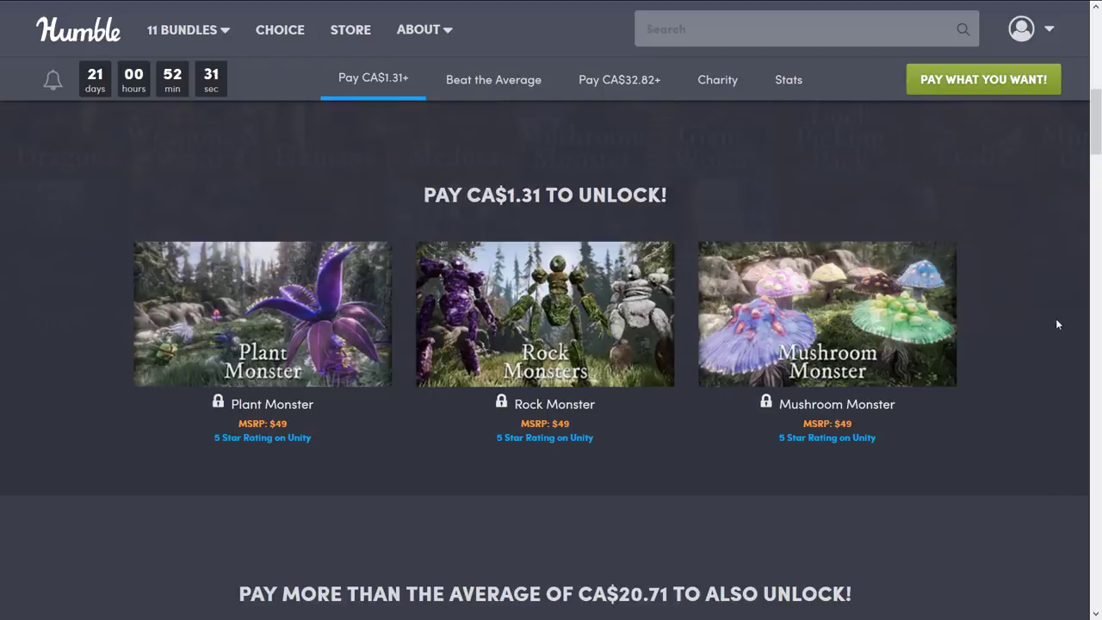
pyautogui.scroll(-4, 1057, 319)
pyautogui.scroll(-2, 1058, 306)
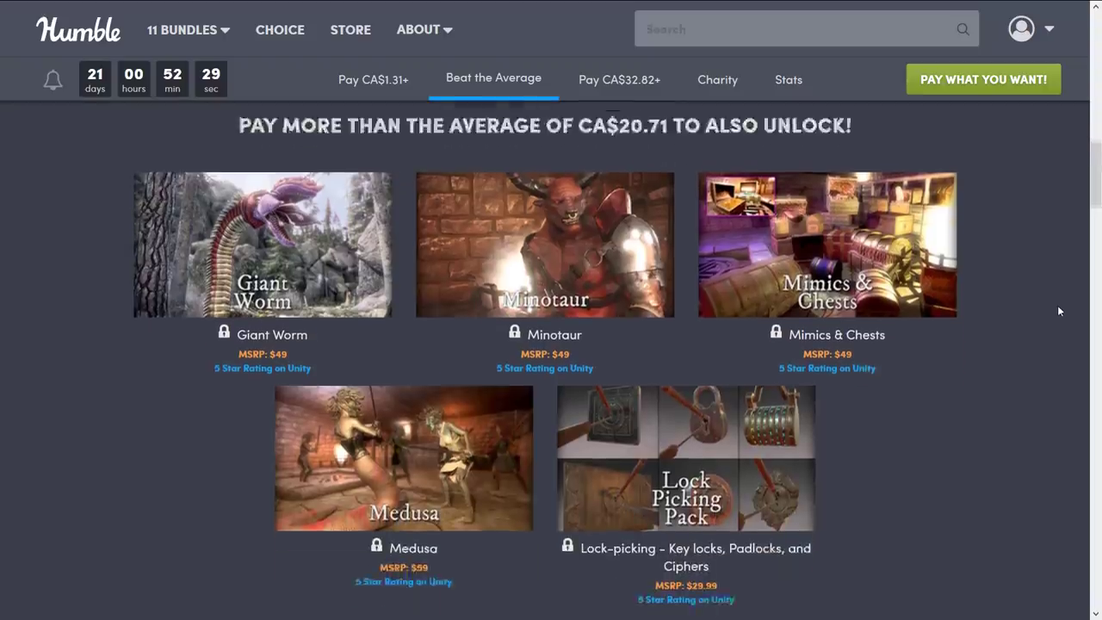
pyautogui.scroll(1, 1051, 255)
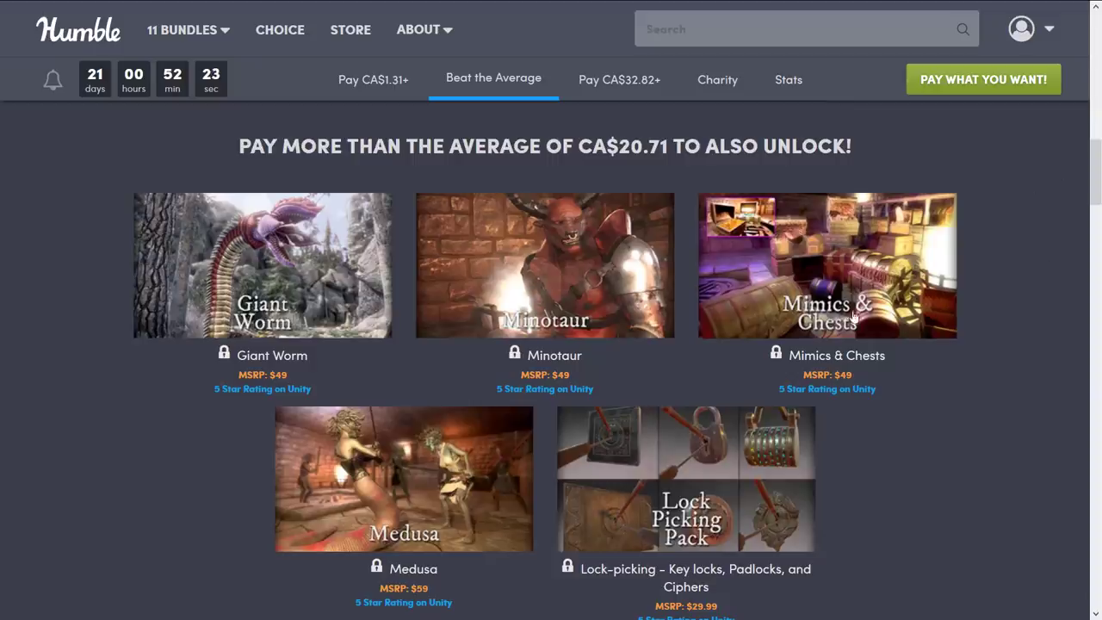
pyautogui.scroll(-1, 1021, 472)
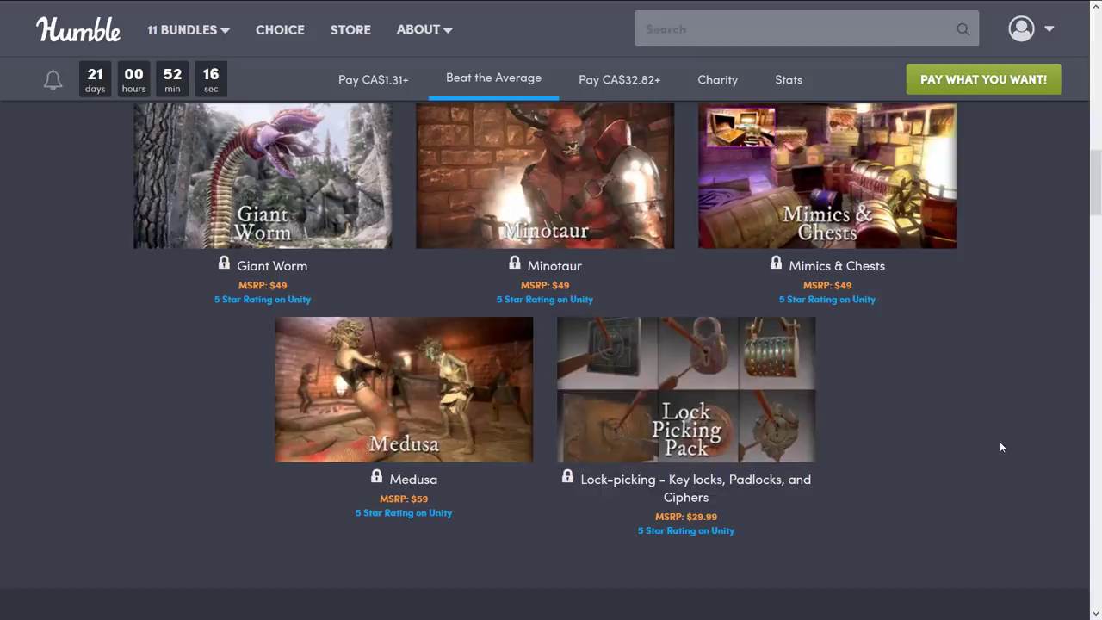
pyautogui.scroll(-6, 1000, 443)
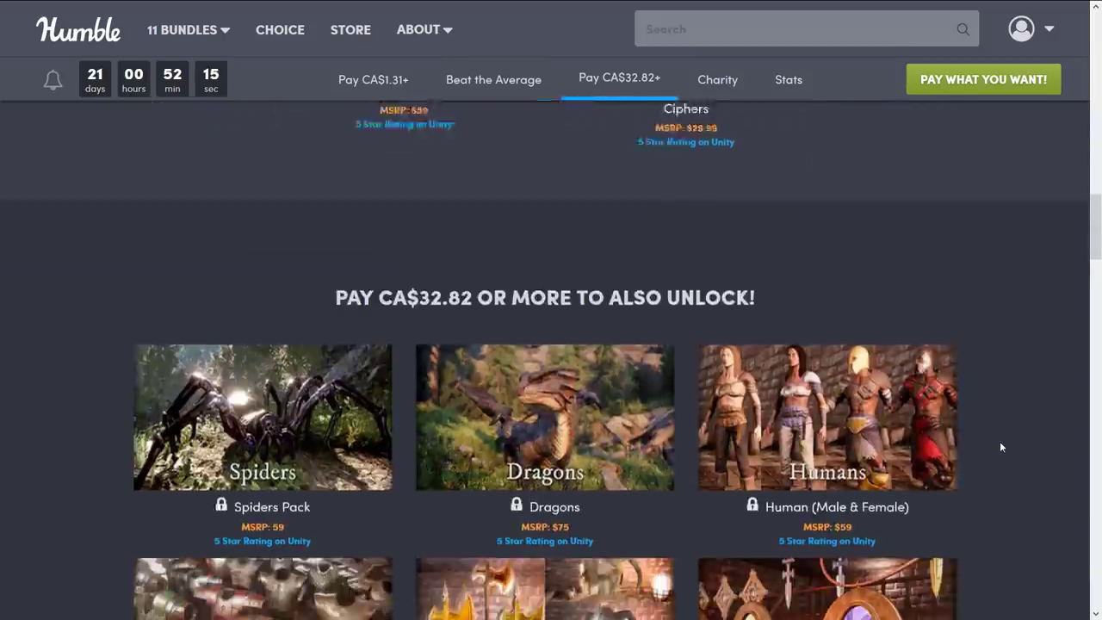
pyautogui.scroll(-4, 1059, 381)
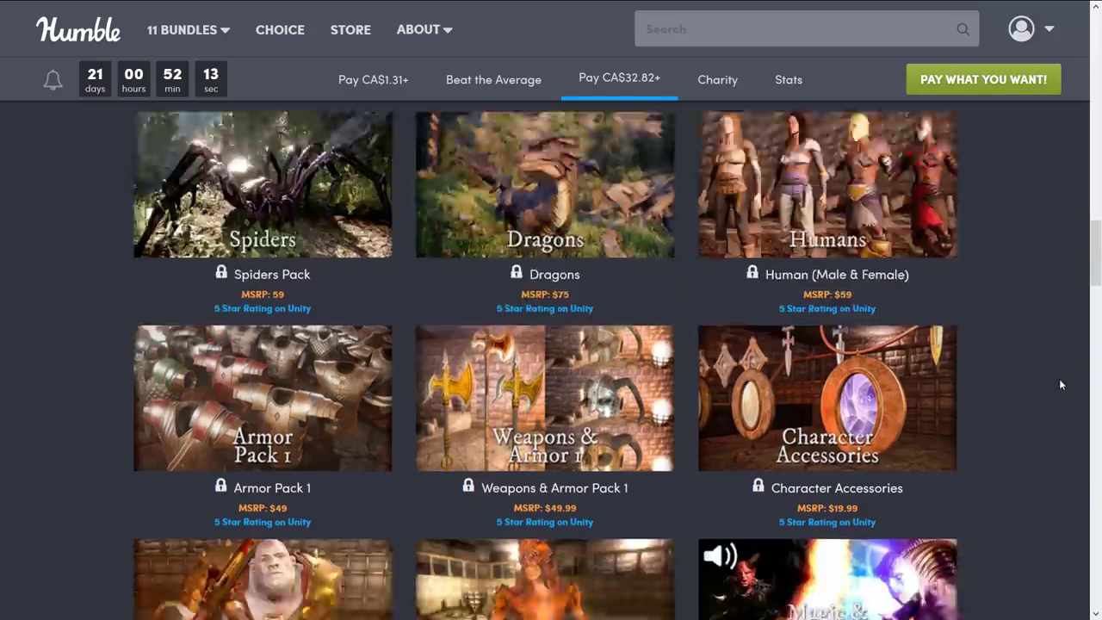
pyautogui.scroll(-5, 1060, 382)
# Step: Continue scrolling the bundle page until the Devils pack is in view
pyautogui.scroll(10, 1061, 381)
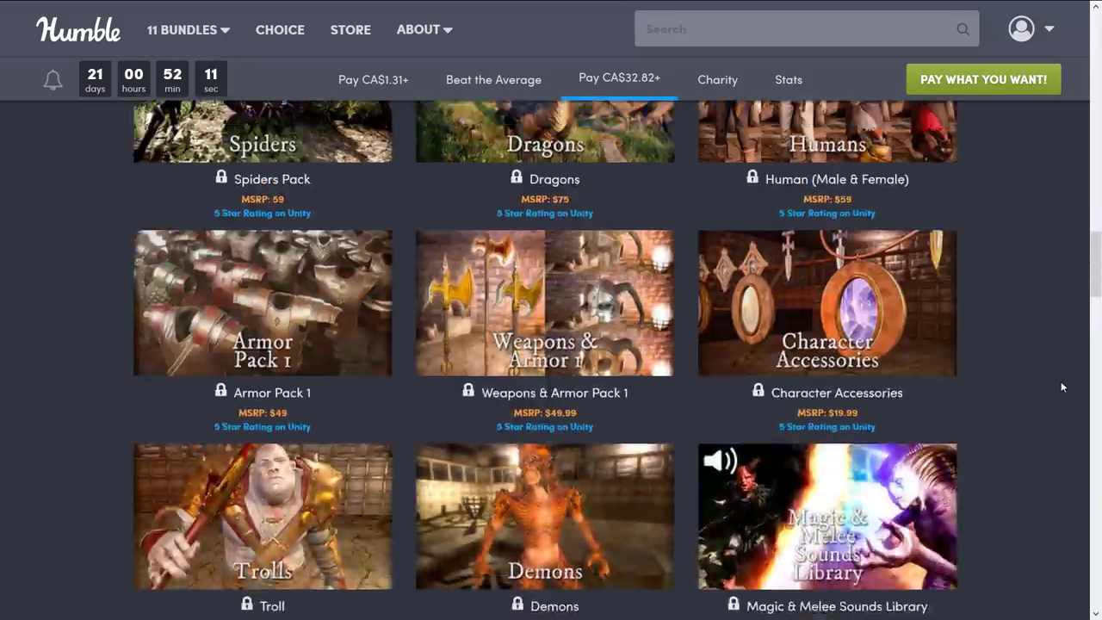
pyautogui.scroll(-2, 456, 417)
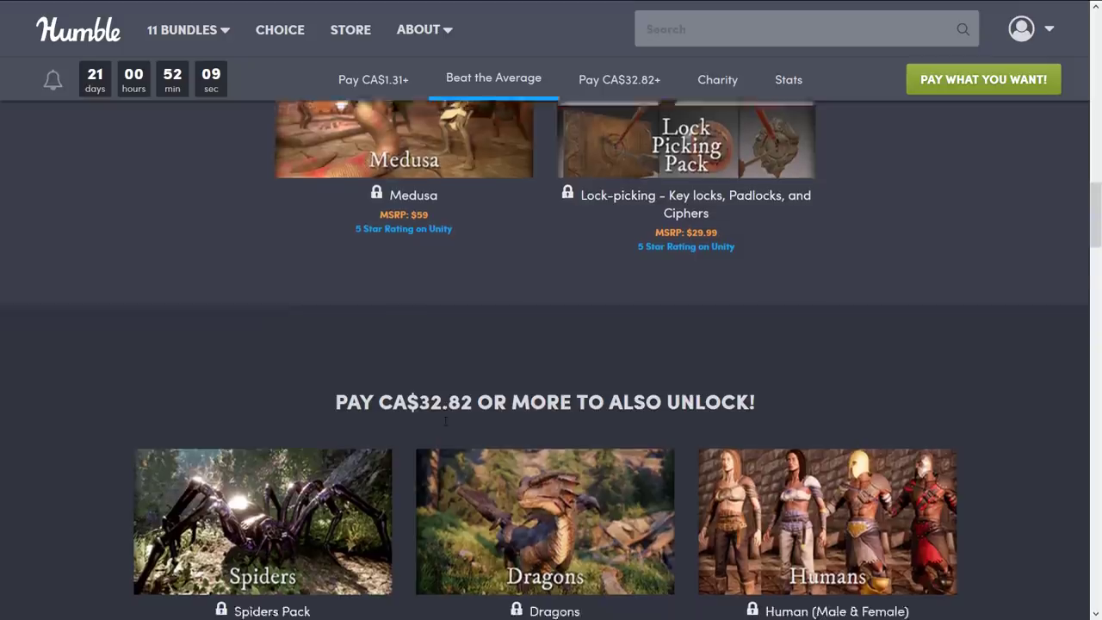
pyautogui.scroll(-1, 455, 417)
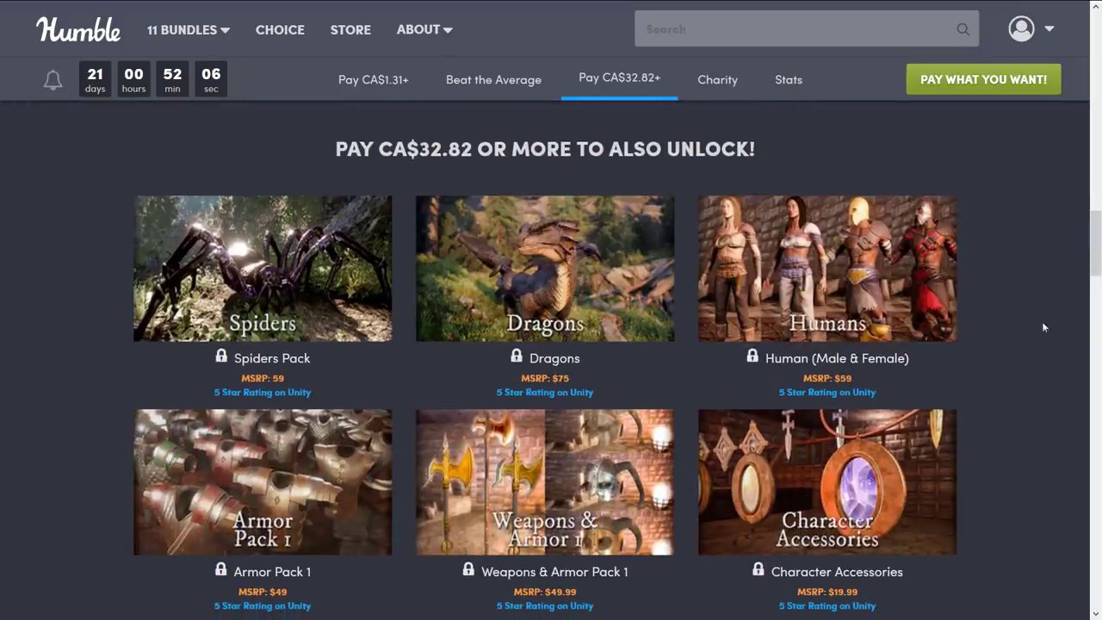
pyautogui.scroll(-2, 1052, 334)
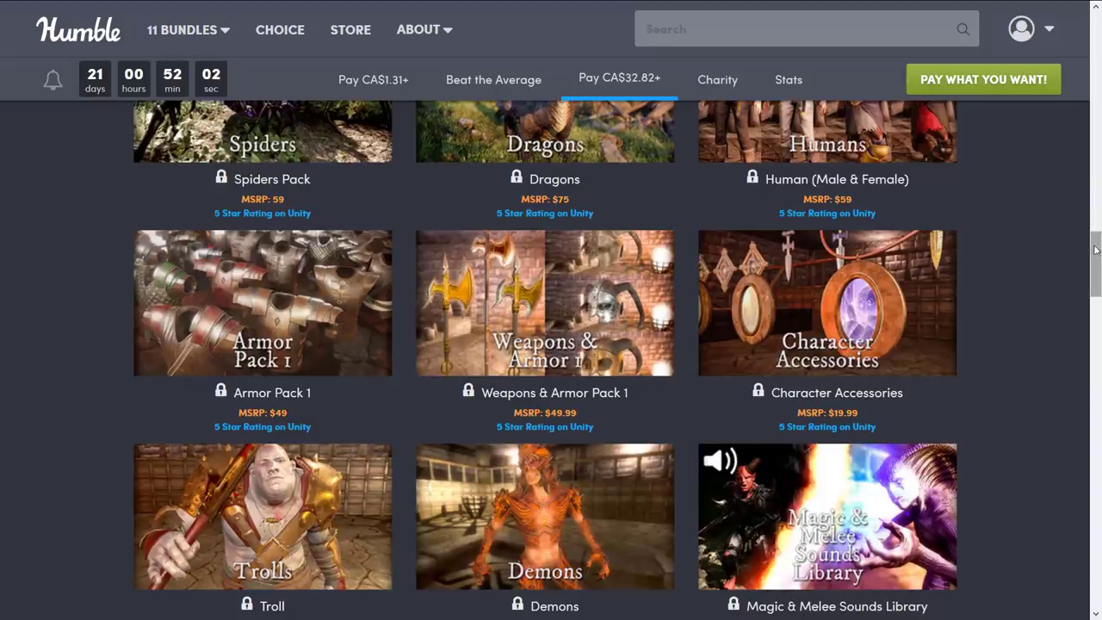
pyautogui.scroll(-1, 1056, 299)
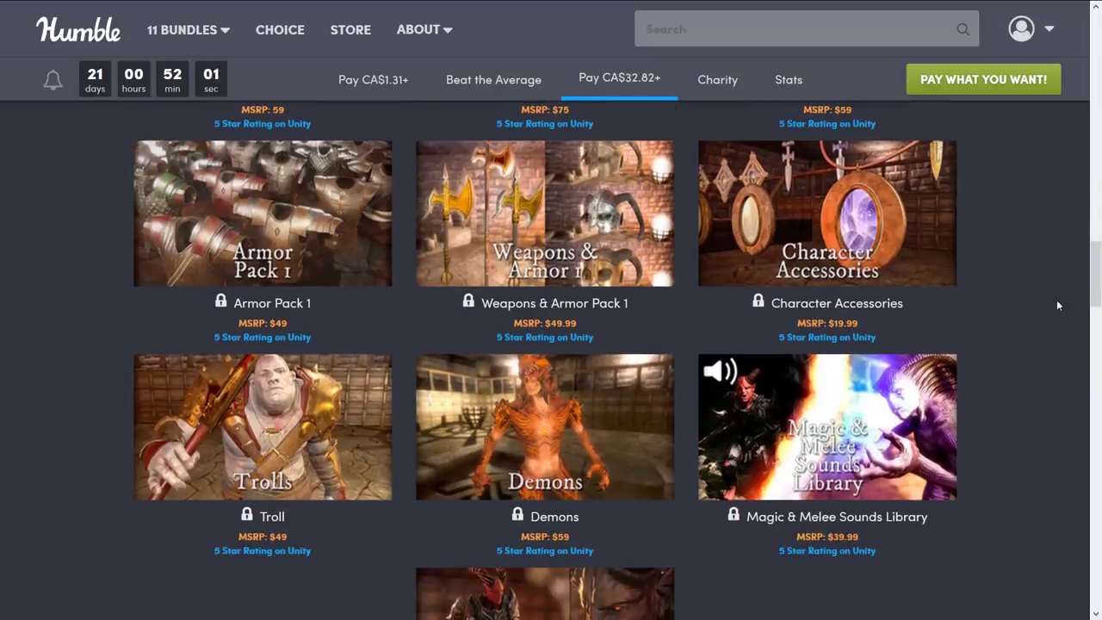
pyautogui.scroll(-2, 1055, 293)
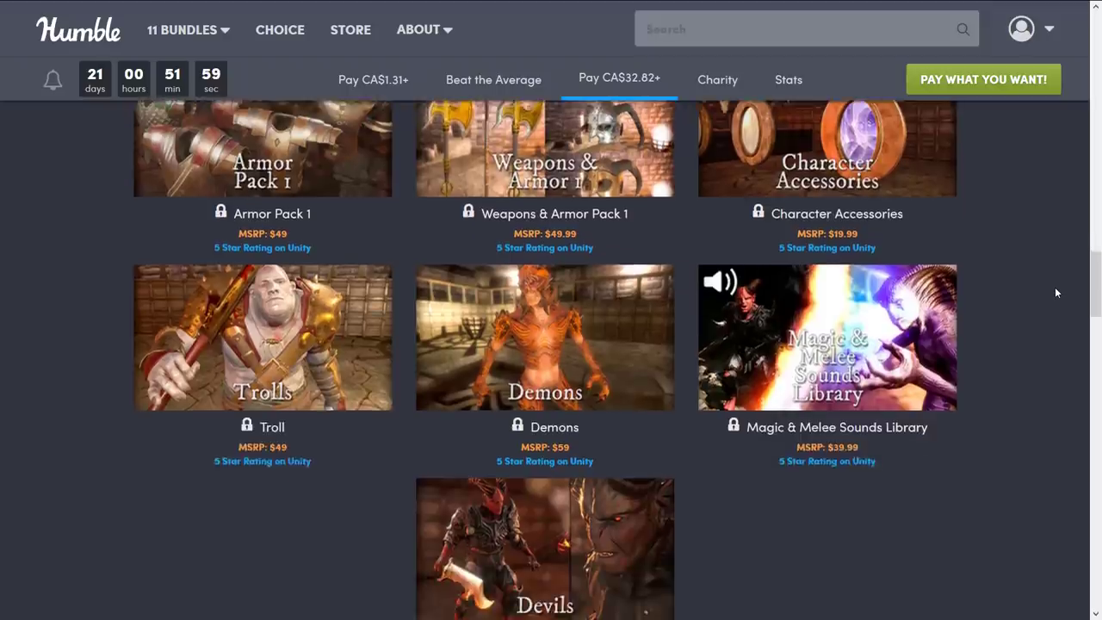
pyautogui.scroll(-1, 978, 426)
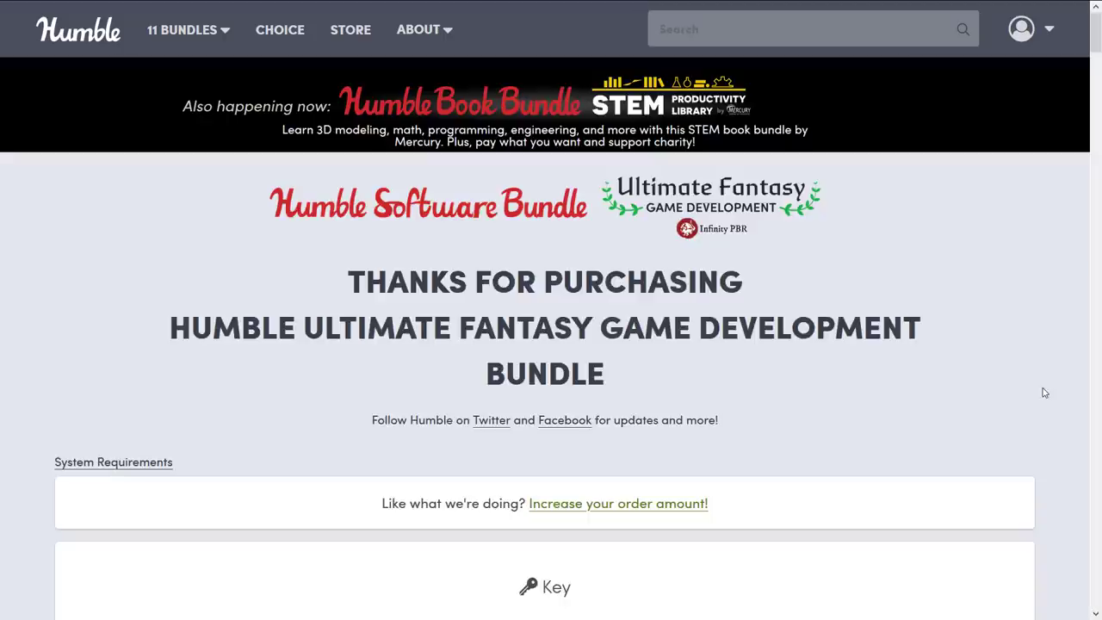
pyautogui.scroll(-5, 1064, 349)
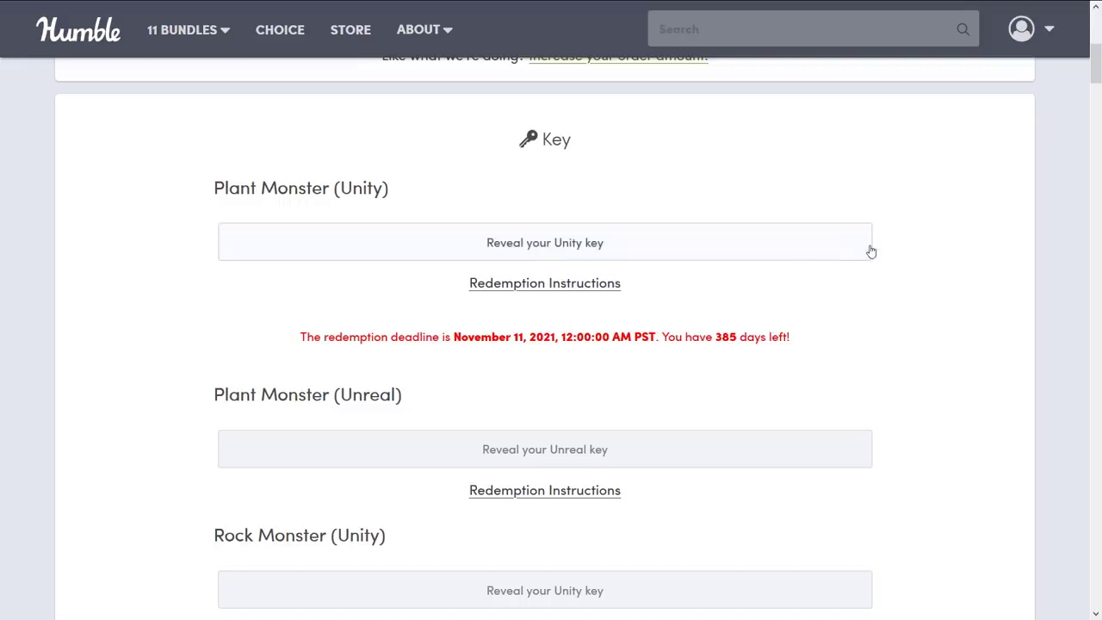
pyautogui.scroll(-1, 867, 248)
pyautogui.scroll(-6, 912, 307)
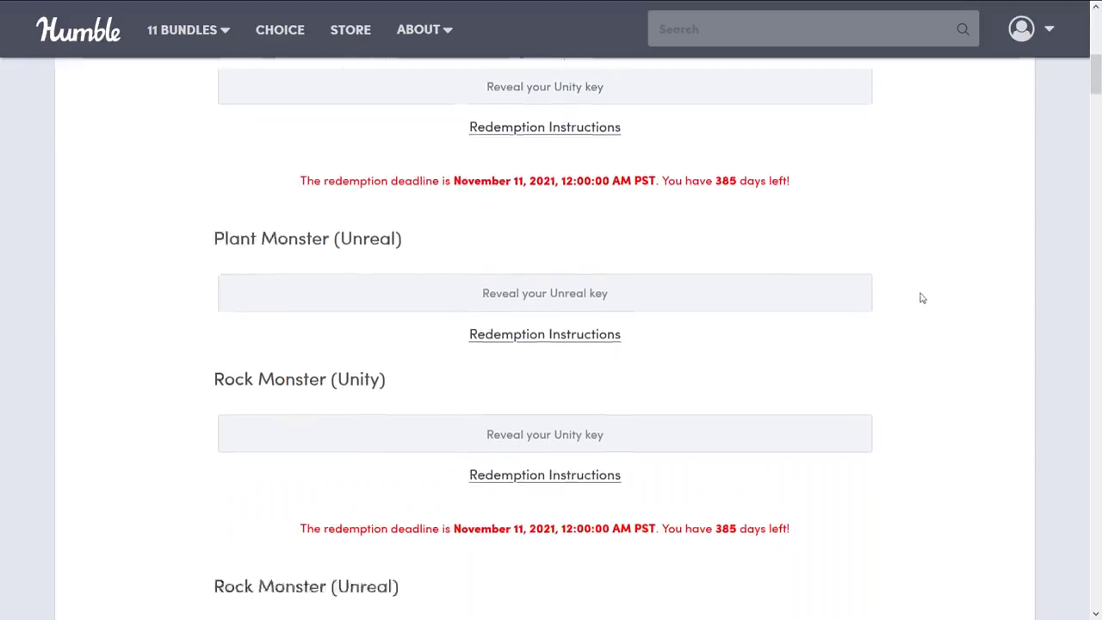
pyautogui.scroll(-4, 954, 285)
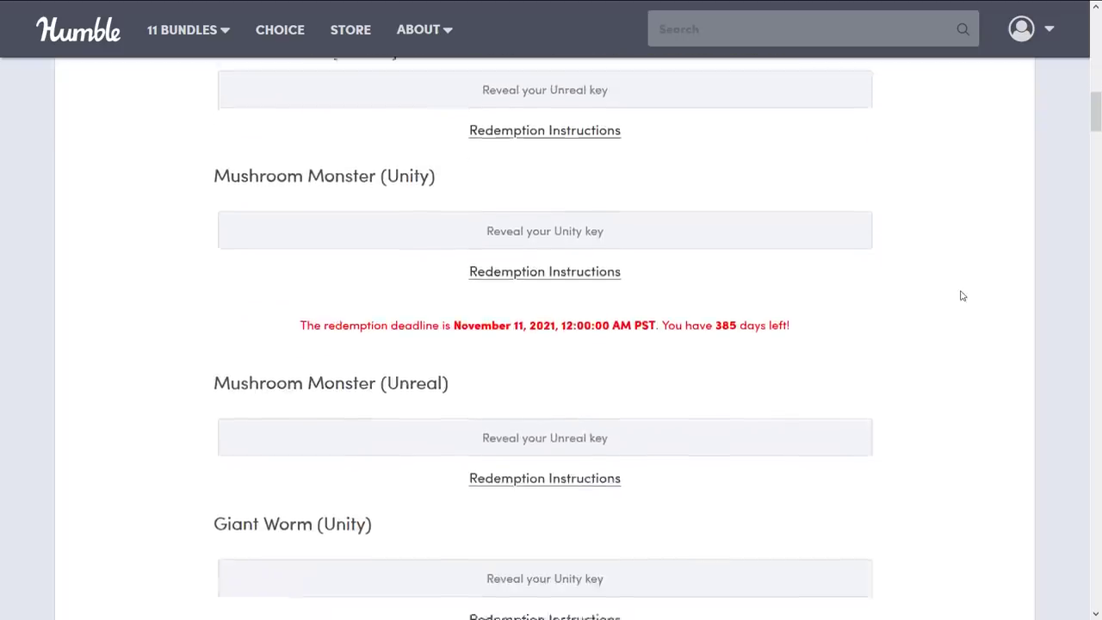
pyautogui.scroll(-3, 957, 297)
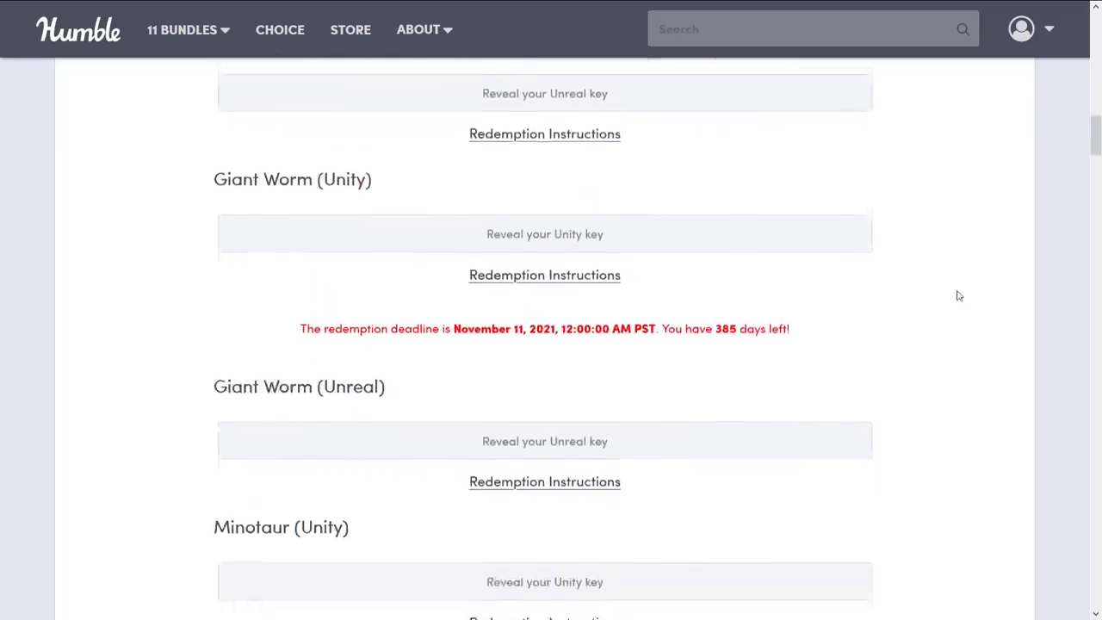
pyautogui.scroll(-2, 961, 204)
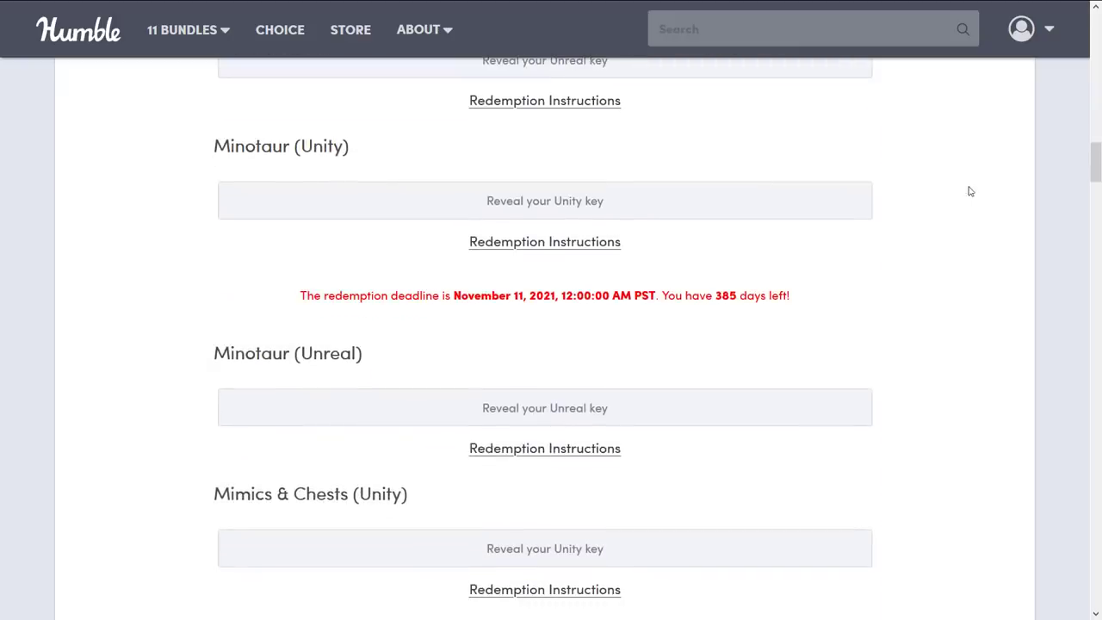
pyautogui.scroll(-6, 973, 206)
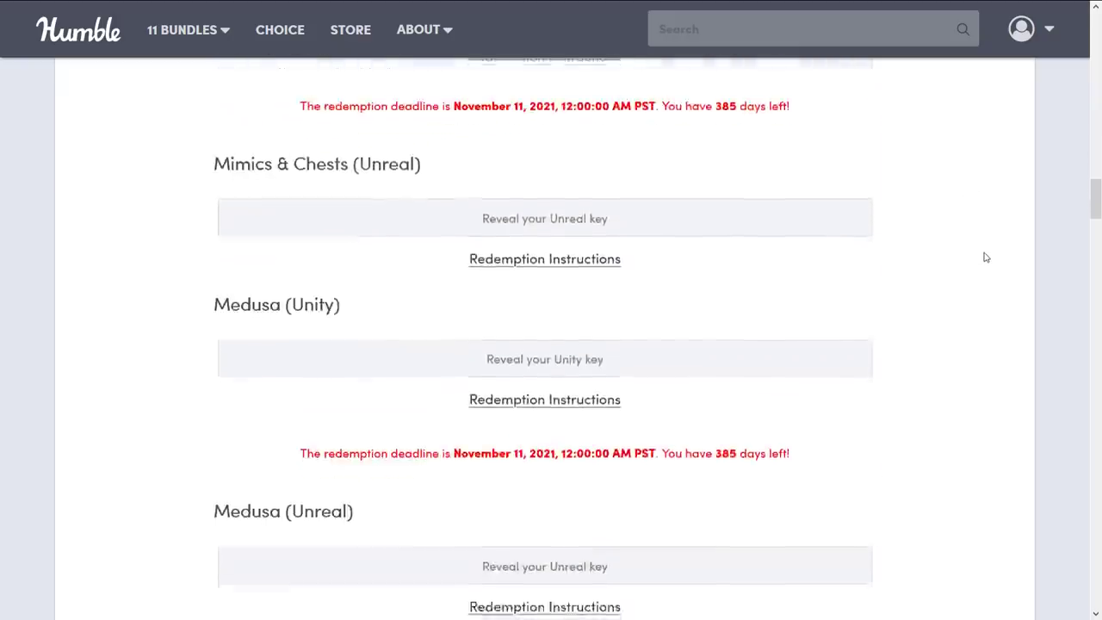
pyautogui.scroll(-4, 986, 258)
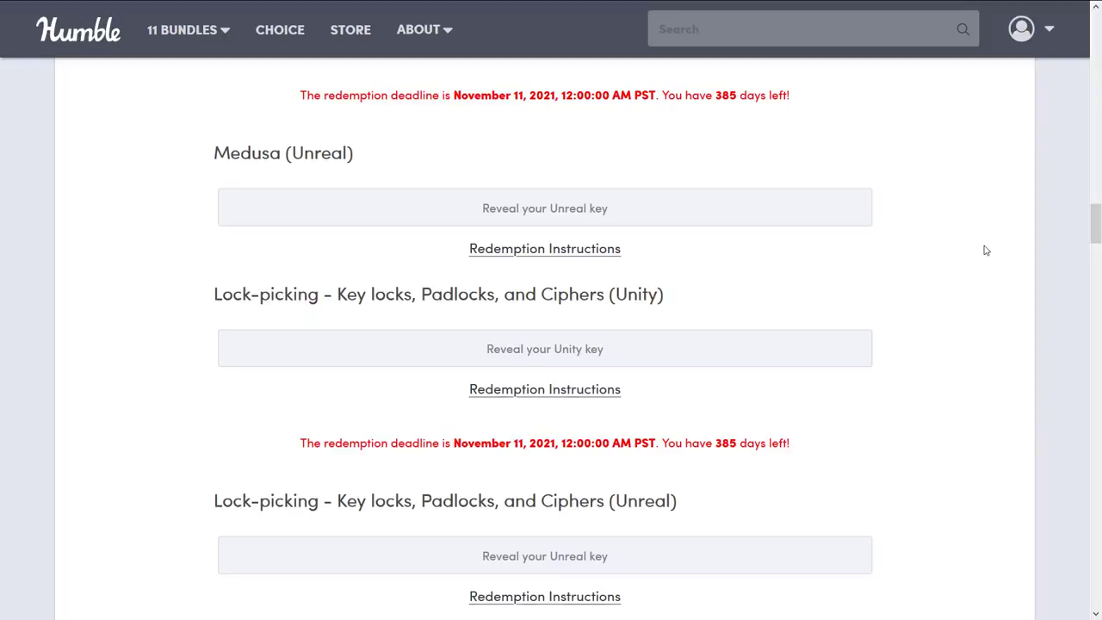
pyautogui.scroll(-10, 987, 267)
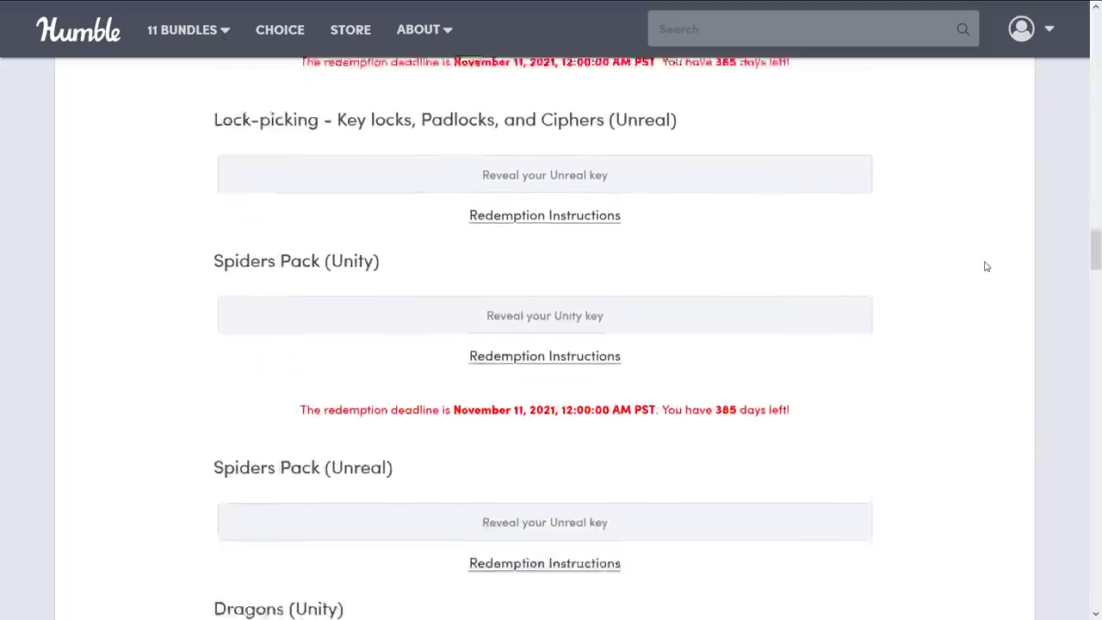
pyautogui.scroll(-13, 987, 265)
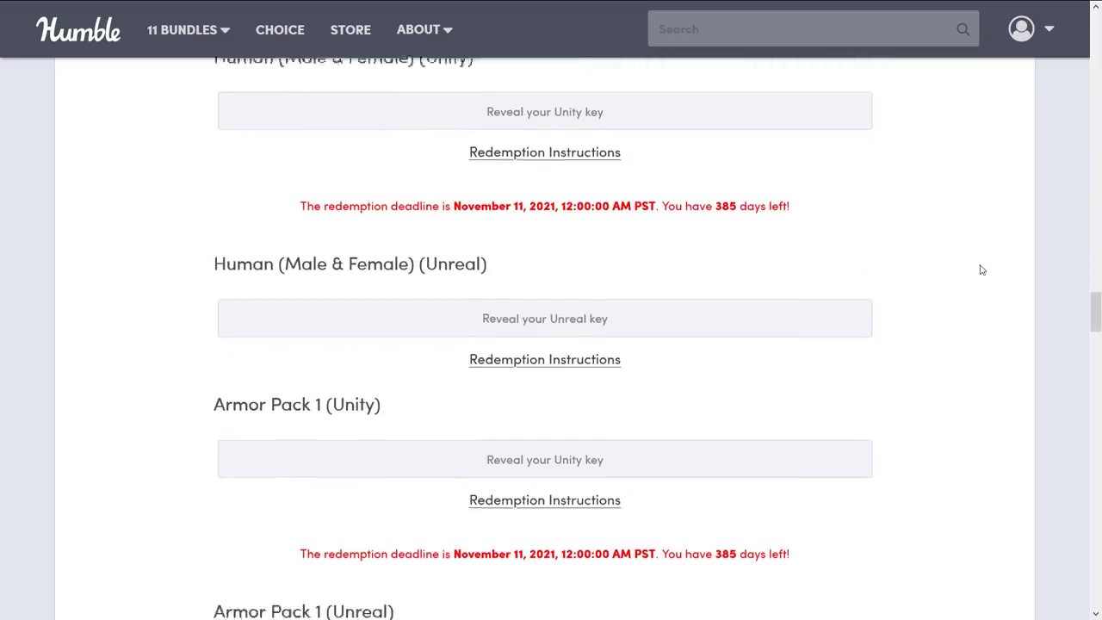
pyautogui.scroll(-15, 984, 258)
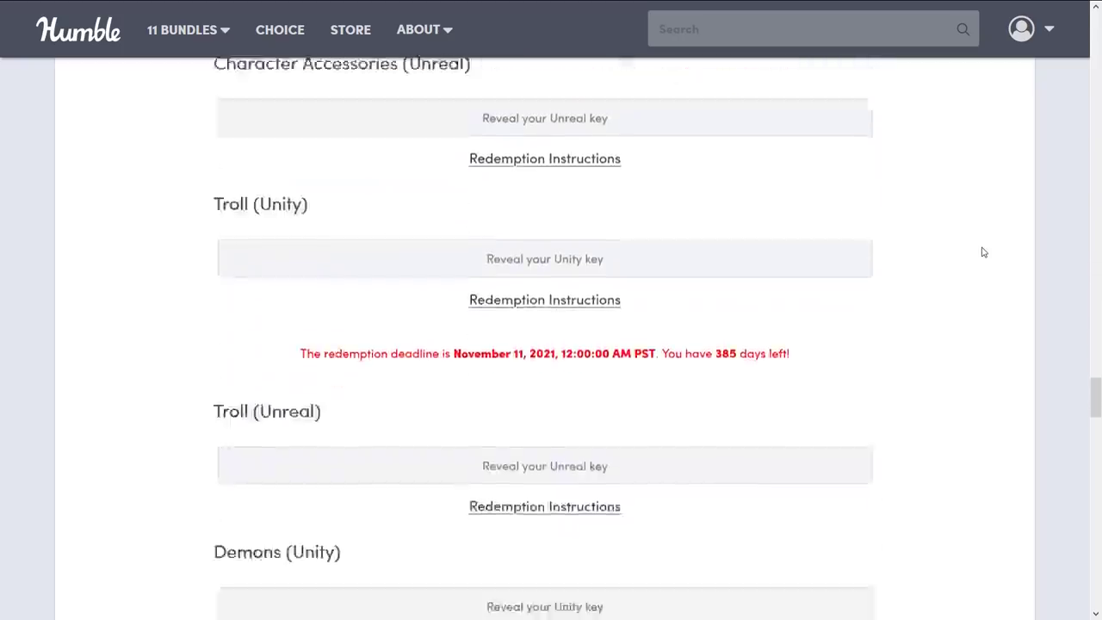
pyautogui.scroll(-7, 983, 280)
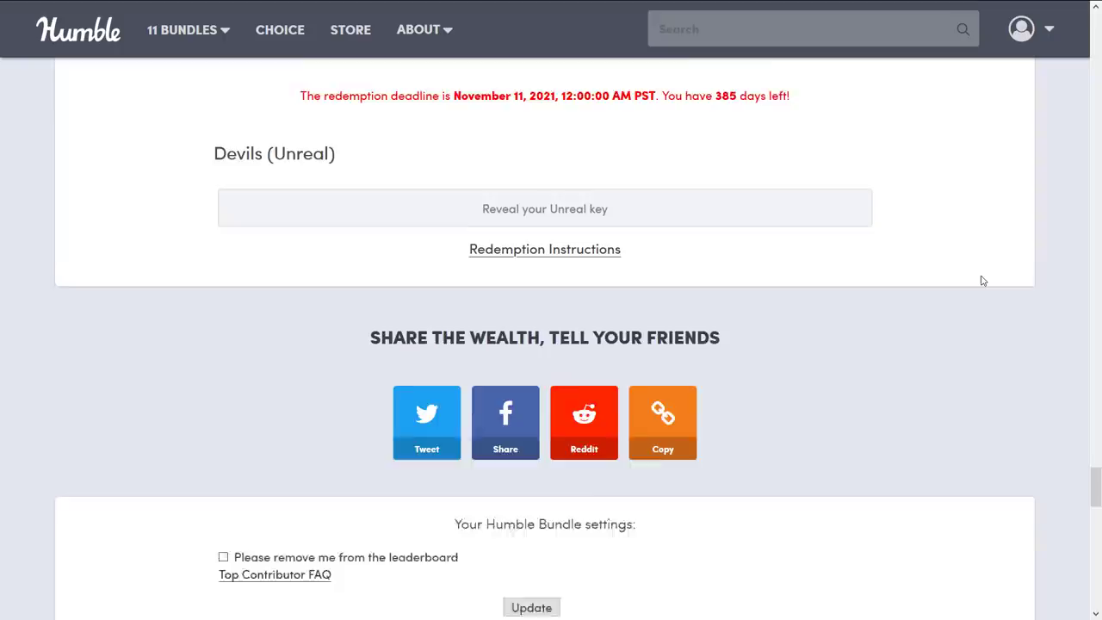
pyautogui.scroll(2, 984, 280)
pyautogui.scroll(20, 985, 280)
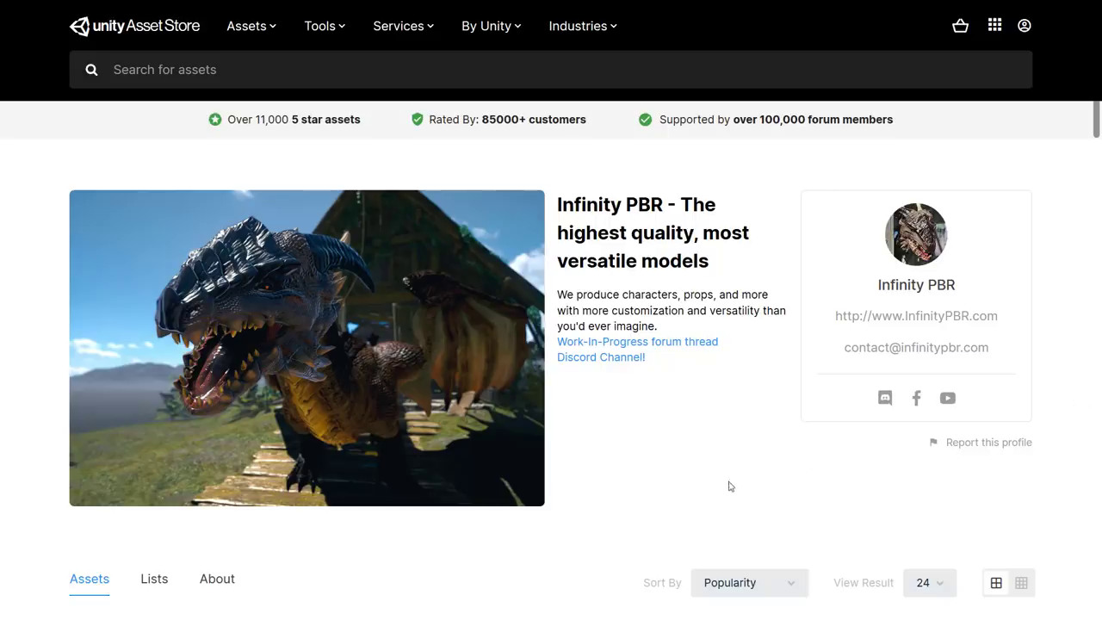
# Step: Scroll to the bottom of Infinity PBR's asset grid and go to page 2
pyautogui.scroll(-5, 737, 440)
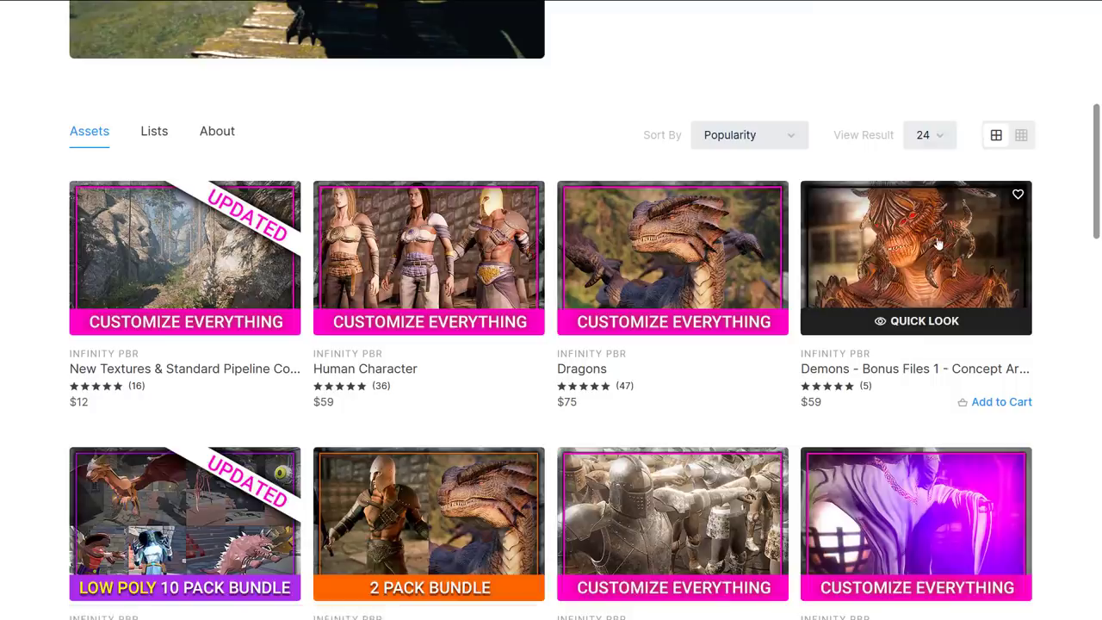
pyautogui.scroll(-4, 598, 433)
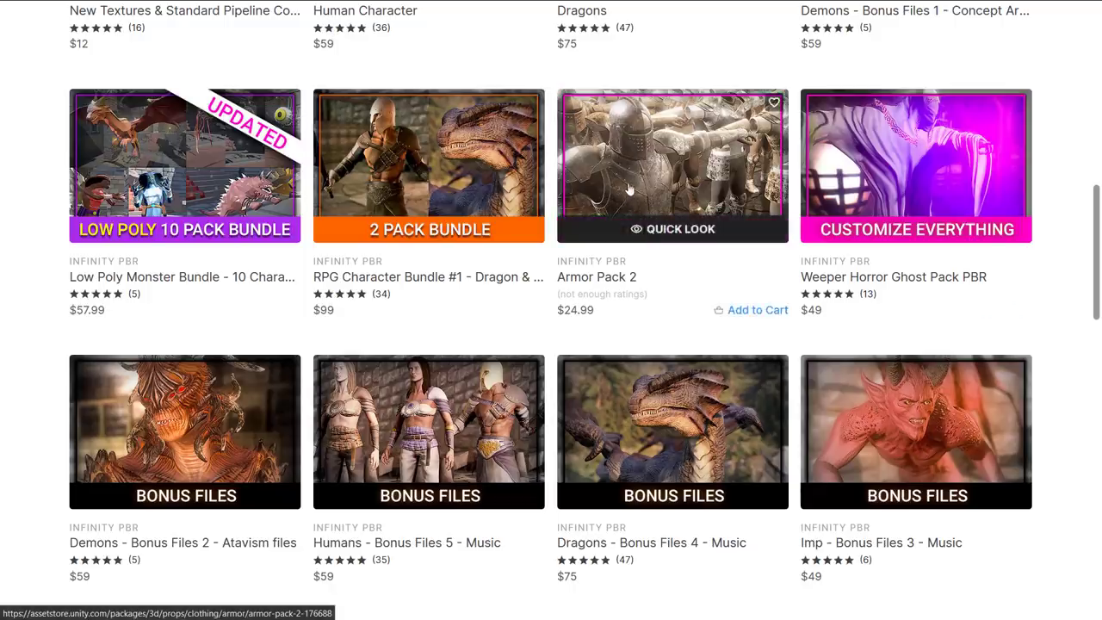
pyautogui.scroll(-2, 608, 87)
pyautogui.scroll(-8, 997, 388)
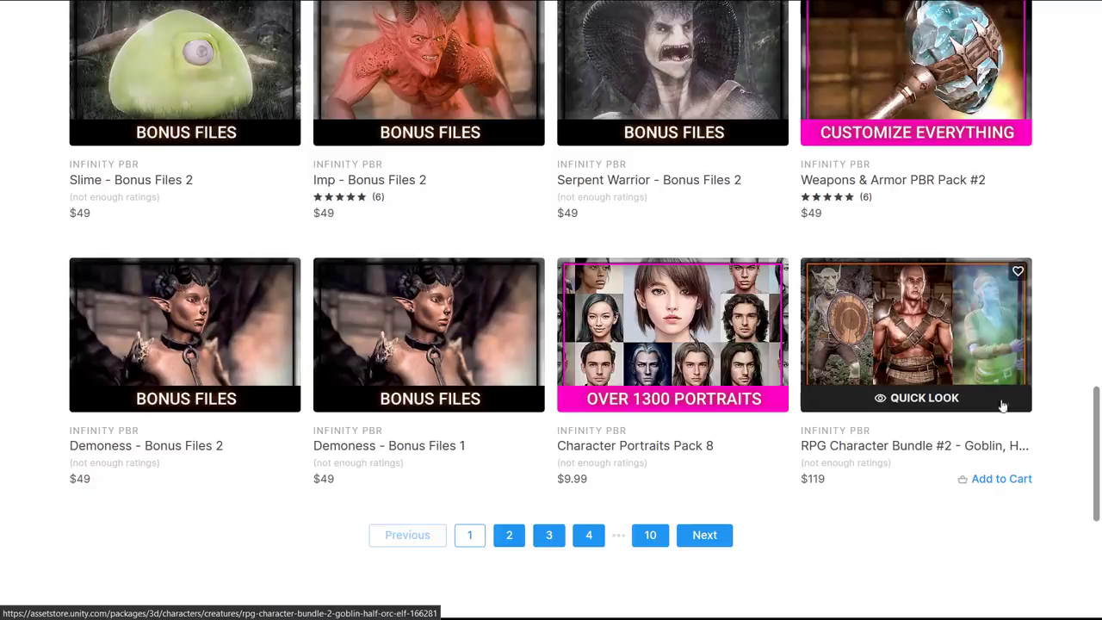
pyautogui.click(509, 535)
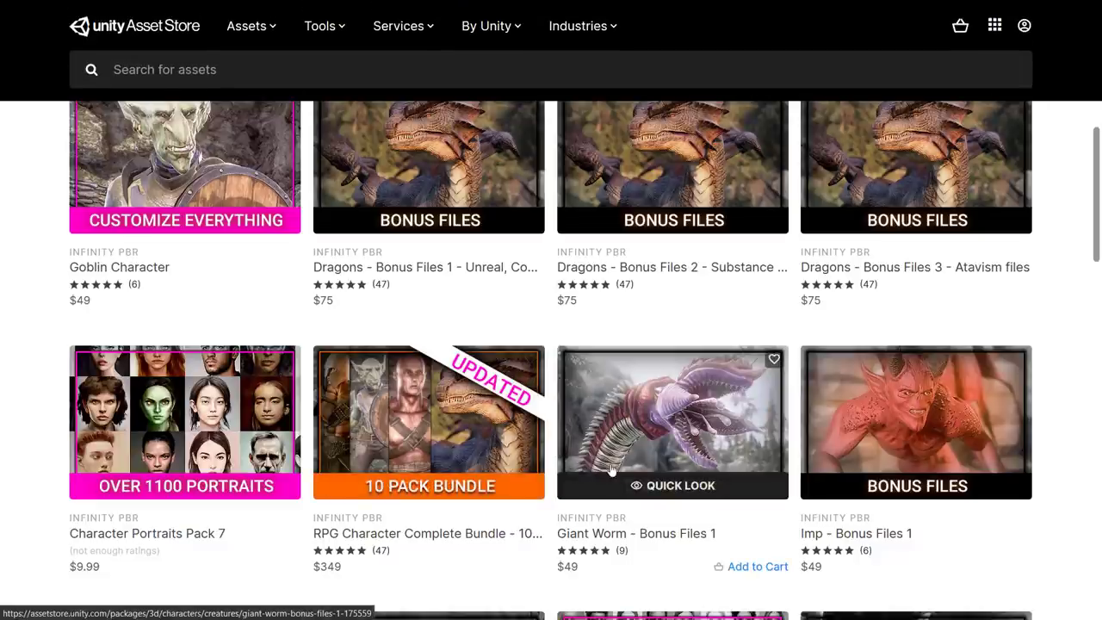
# Step: Scroll page 2 down to Devils - Bonus Files 1, priced at $75
pyautogui.scroll(-4, 901, 454)
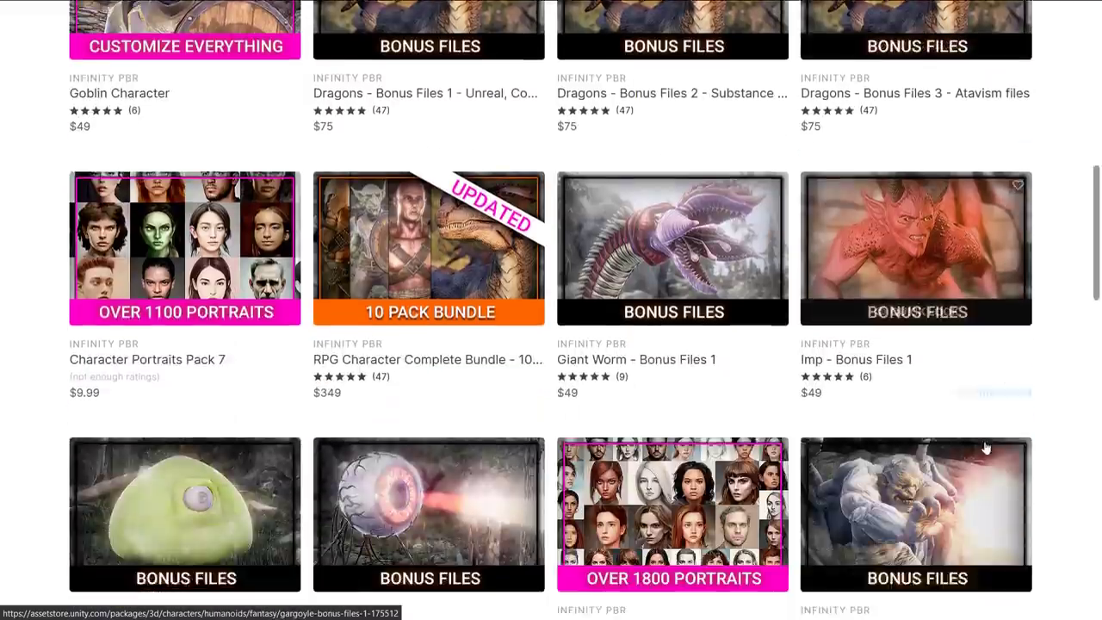
pyautogui.scroll(-3, 981, 446)
pyautogui.scroll(-3, 976, 432)
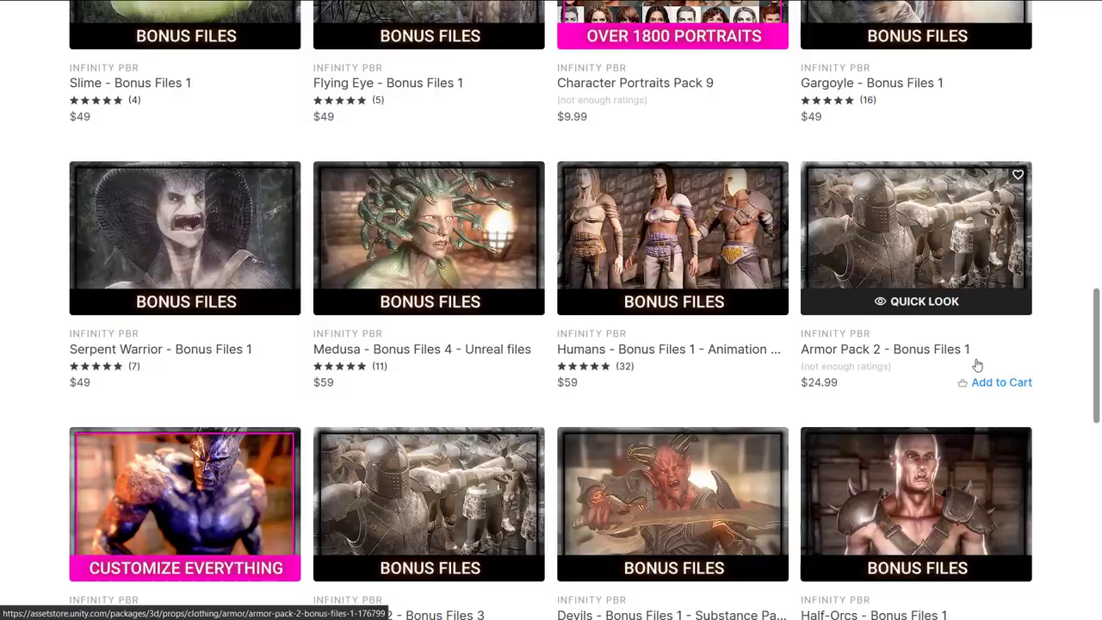
pyautogui.scroll(-2, 650, 349)
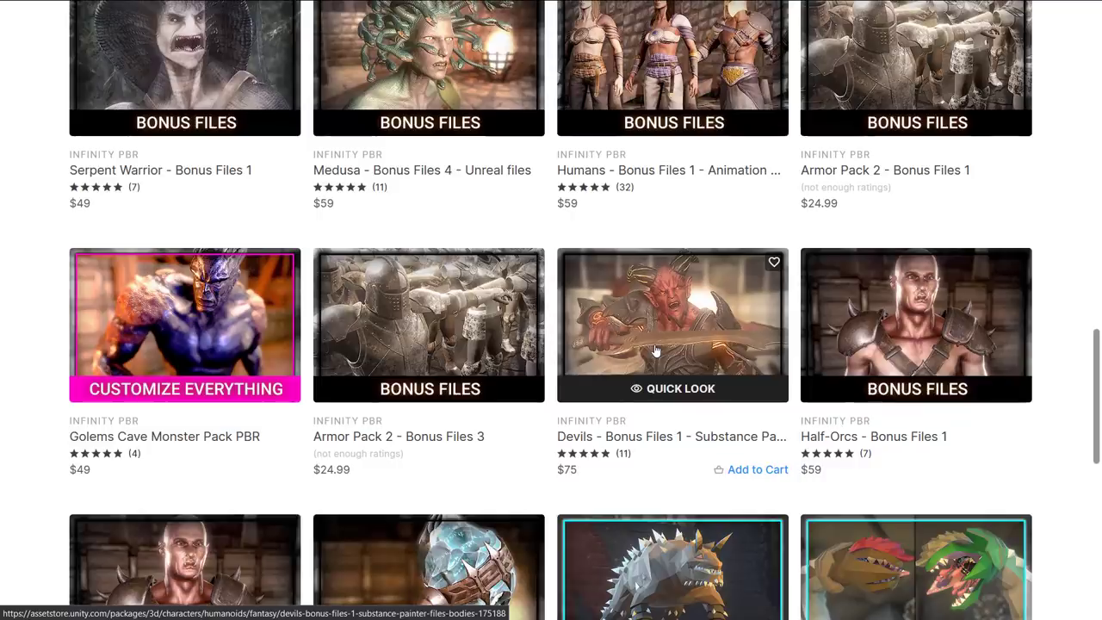
# Step: Back in Unity, fly toward the dragon, view Armor Pack 1 in Package Manager, then close it
pyautogui.hotkey('alt', 'Tab')
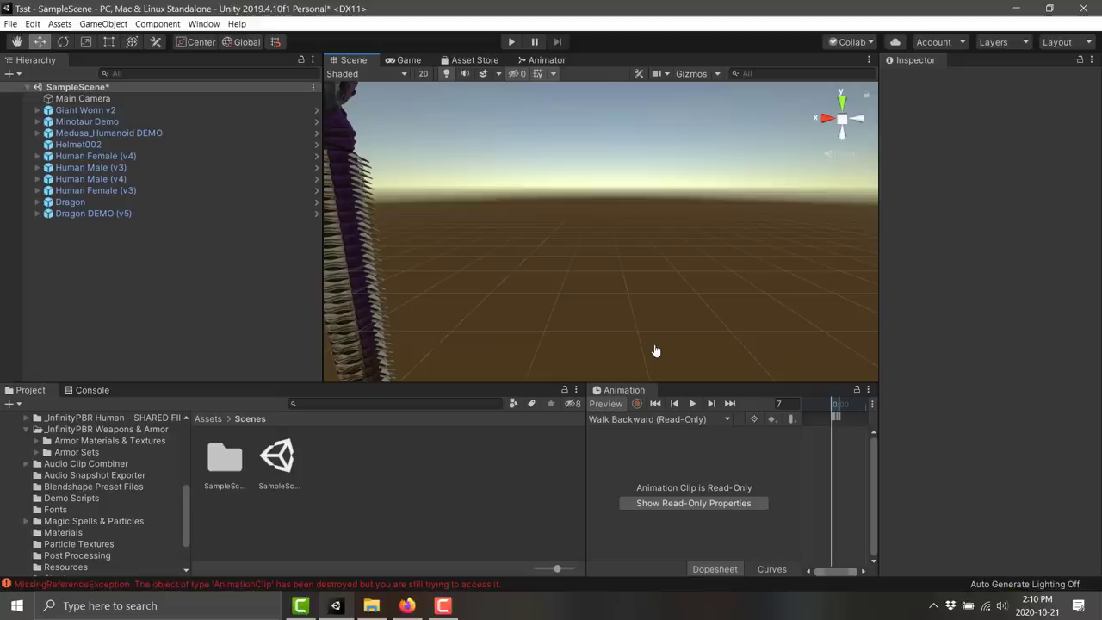
pyautogui.moveTo(667, 217); pyautogui.dragTo(471, 123, button='right')
pyautogui.press('w')
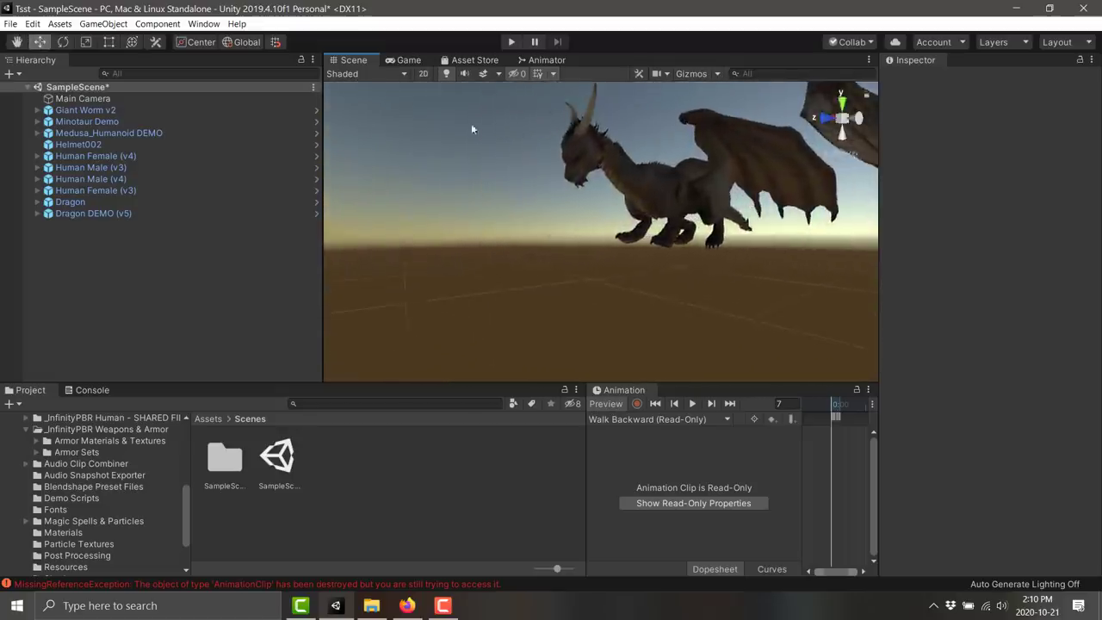
pyautogui.click(203, 24)
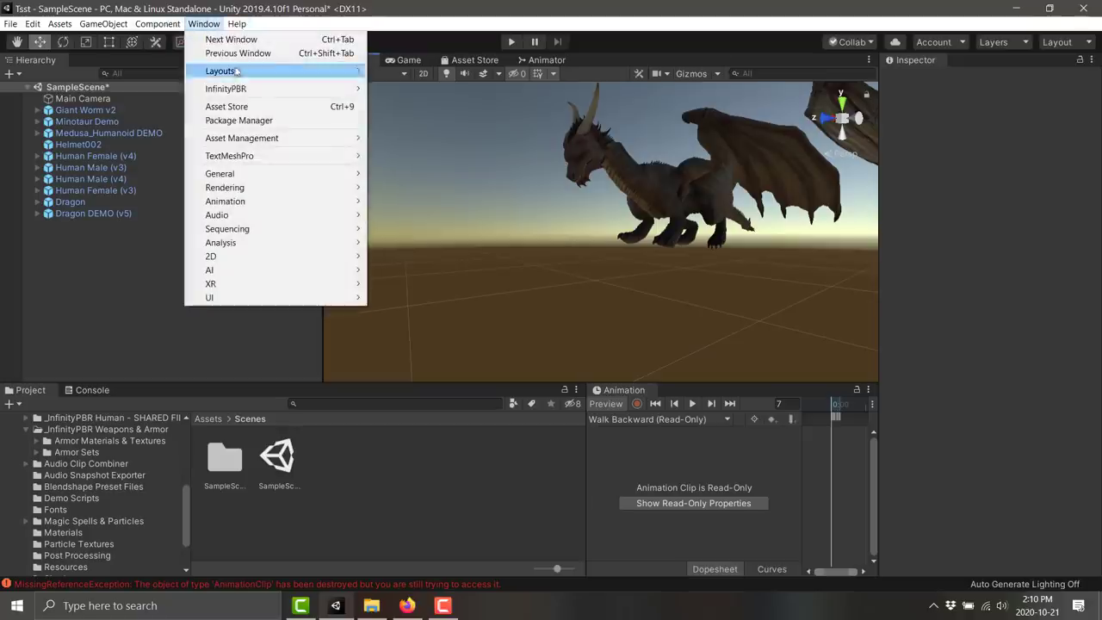
pyautogui.click(238, 121)
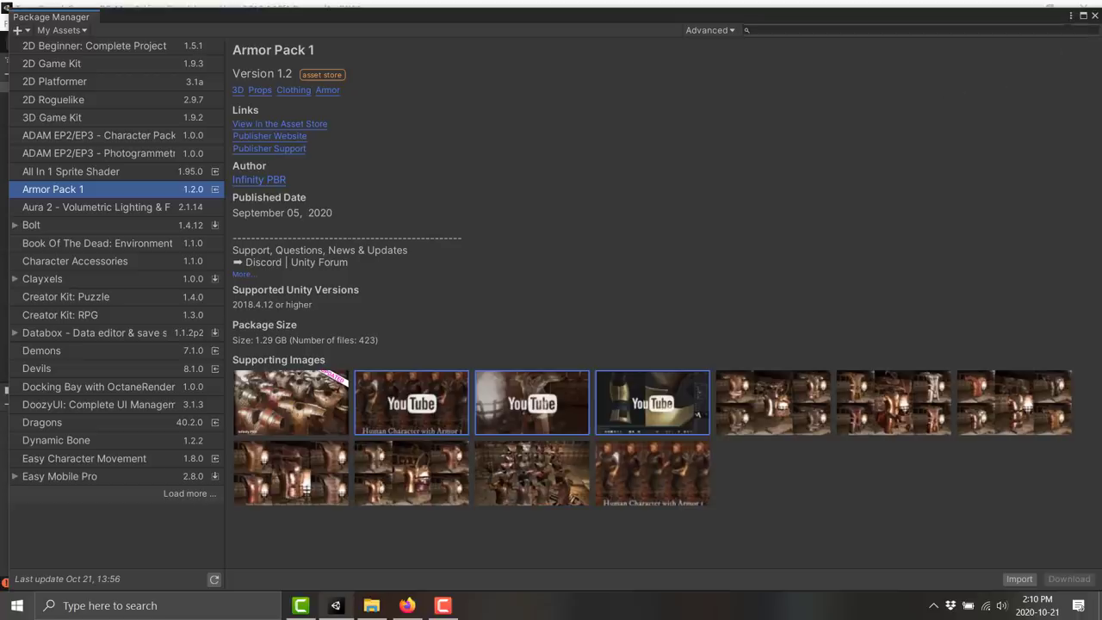
pyautogui.click(1094, 16)
# Step: Collapse the _InfinityPBR Weapons & Armor folder and orbit the Scene view to face the dragon's front
pyautogui.scroll(2, 111, 472)
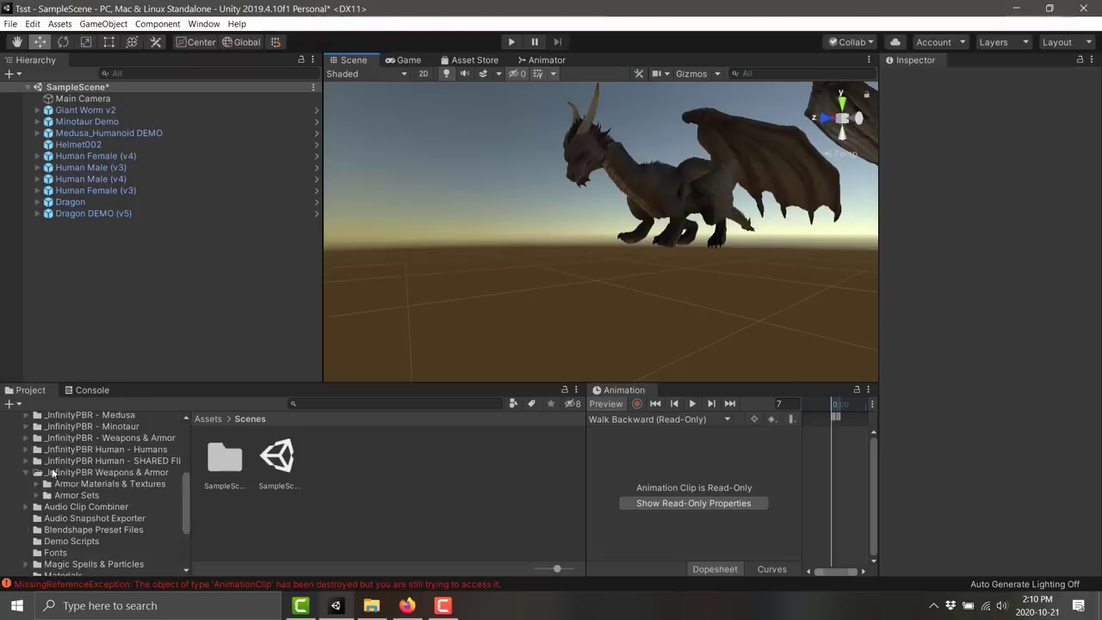
pyautogui.click(28, 473)
pyautogui.scroll(5, 96, 444)
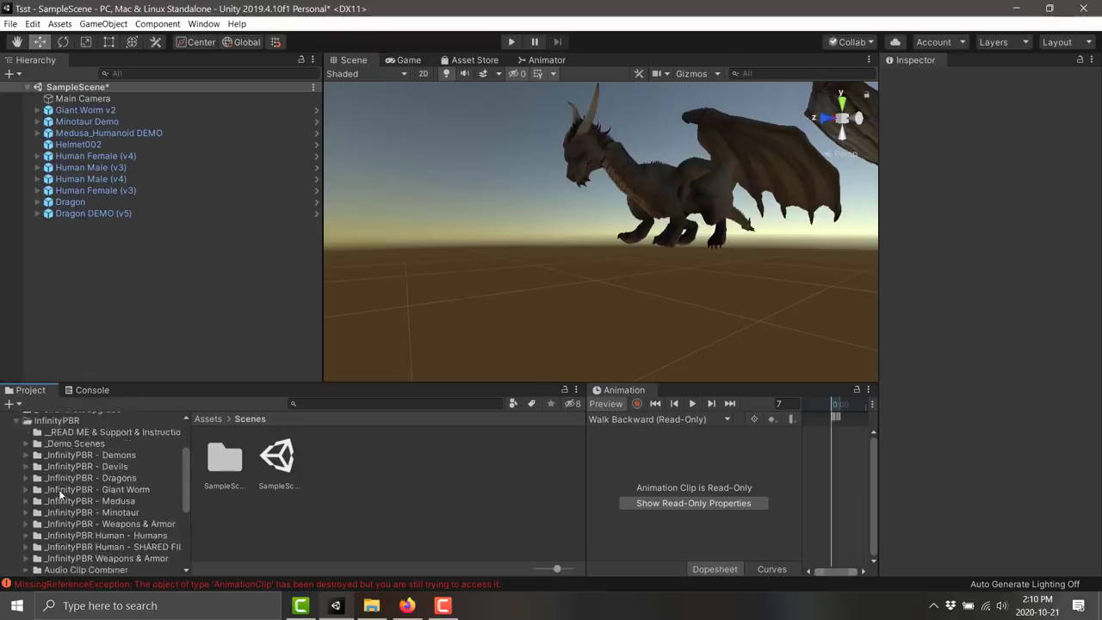
pyautogui.scroll(2, 95, 439)
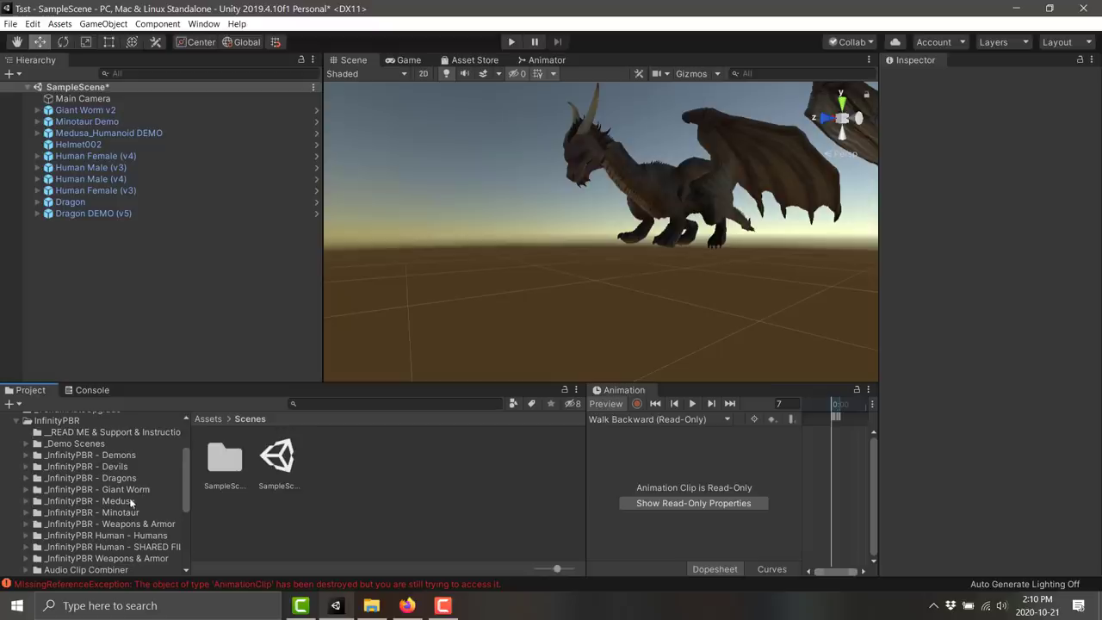
pyautogui.scroll(-2, 137, 522)
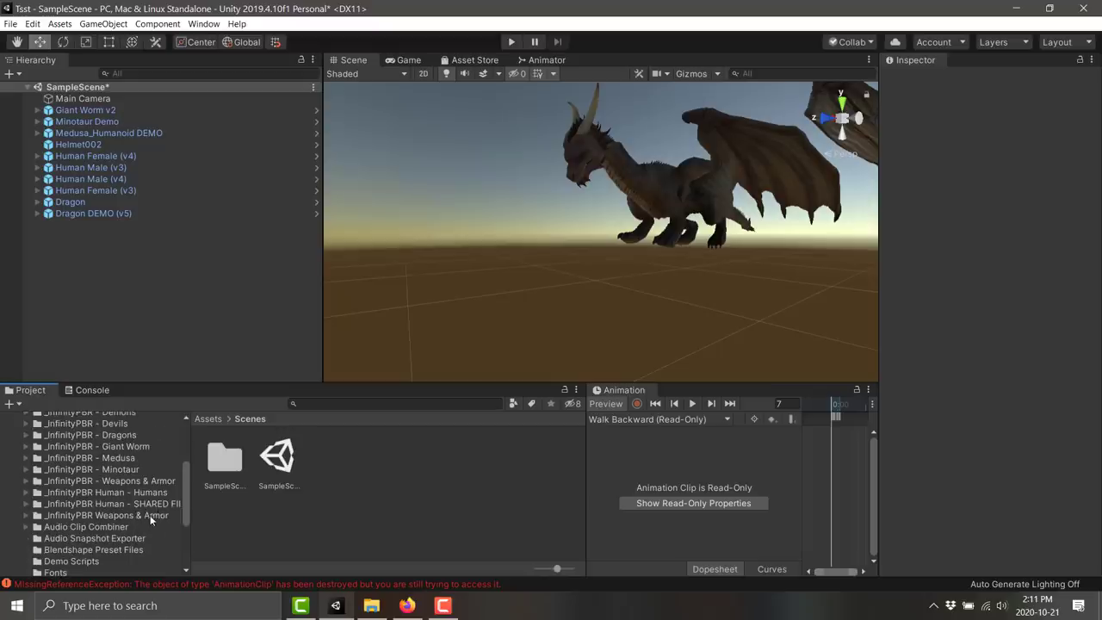
pyautogui.scroll(-5, 149, 515)
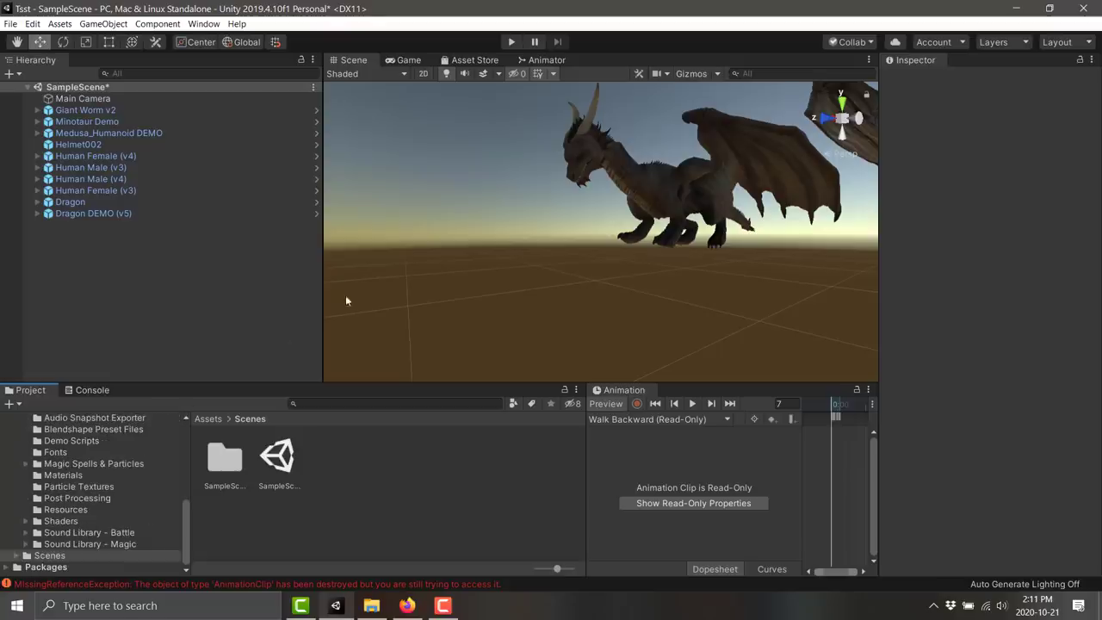
pyautogui.keyDown('alt'); pyautogui.moveTo(529, 272); pyautogui.dragTo(539, 372); pyautogui.keyUp('alt')
# Step: Fly close past a female figure, Medusa and the Minotaur, on to the Giant Worm
pyautogui.scroll(10, 539, 372)
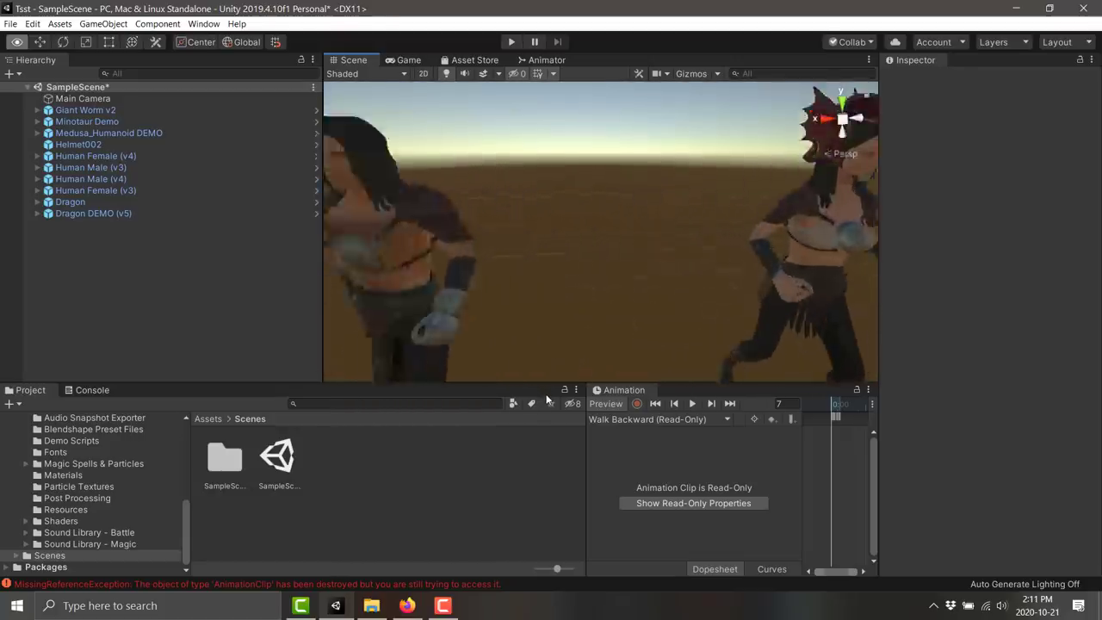
pyautogui.press('Down')
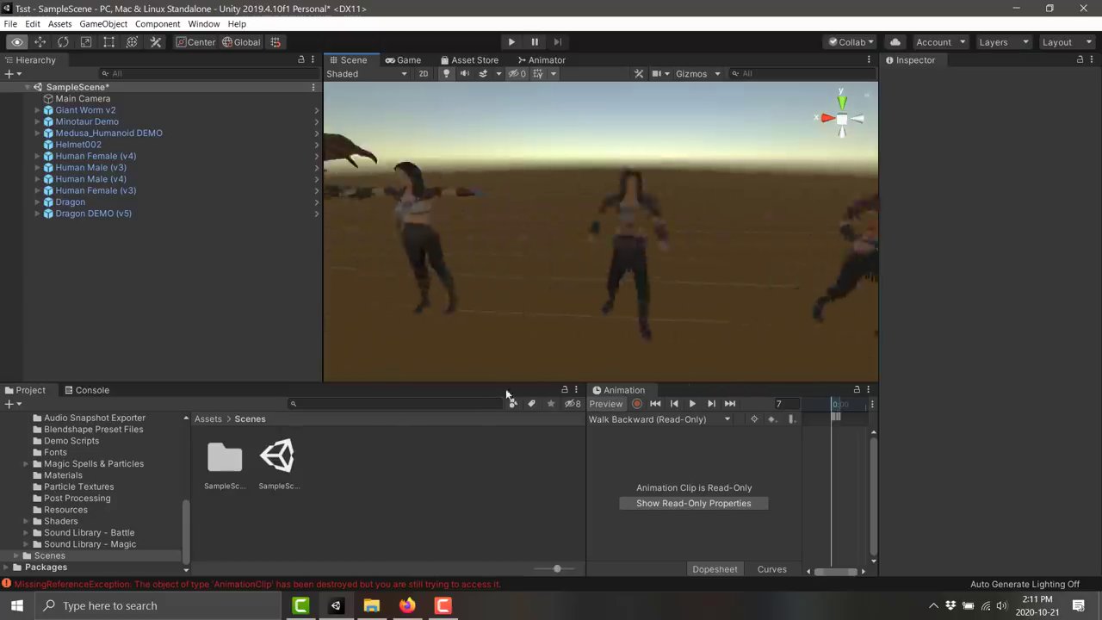
pyautogui.press('Up')
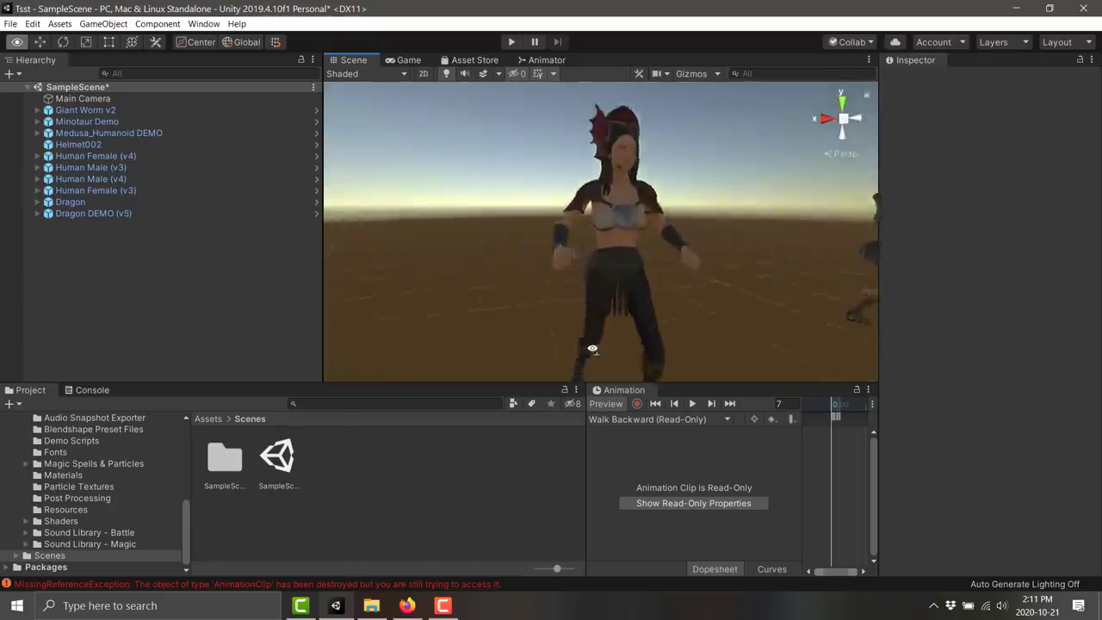
pyautogui.press('Down')
pyautogui.press('Up')
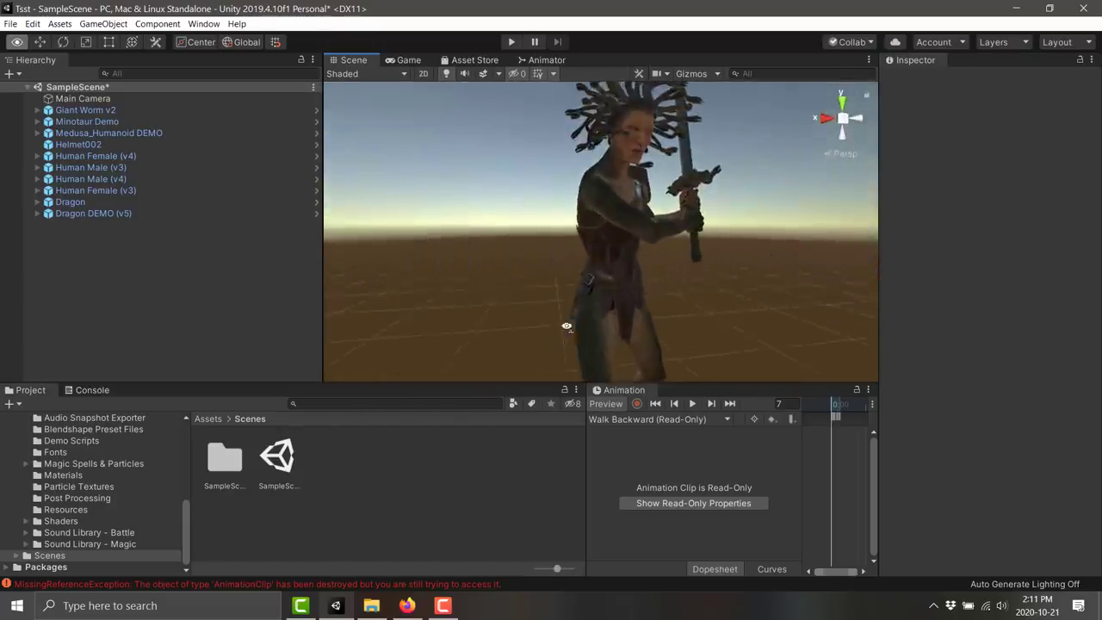
pyautogui.moveTo(572, 314); pyautogui.dragTo(516, 342, button='right')
pyautogui.press('Up')
pyautogui.press('Up')
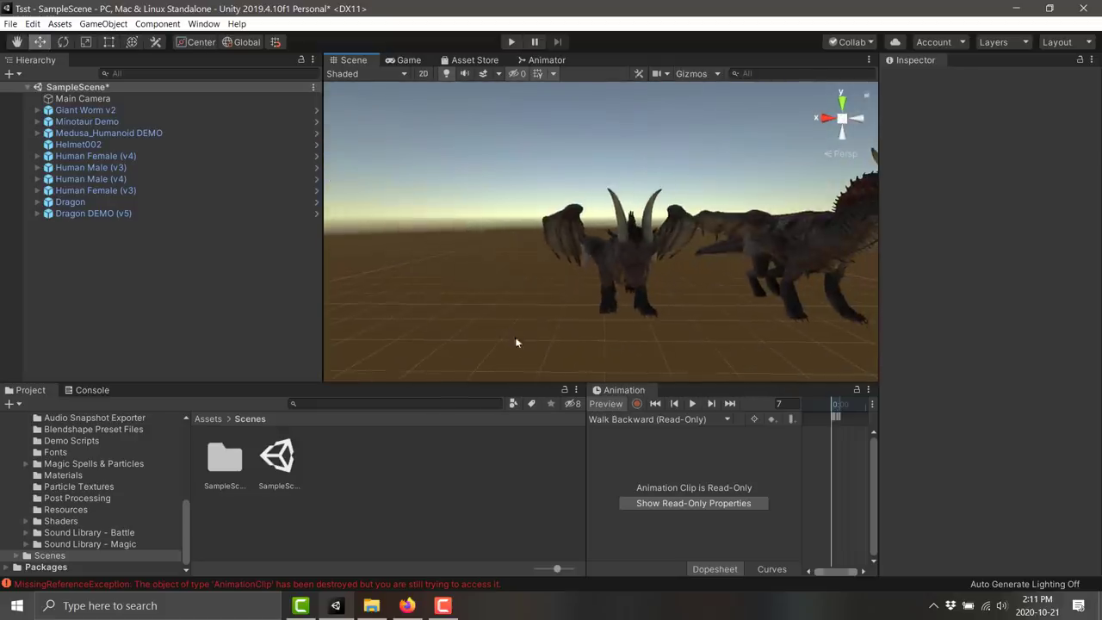
# Step: Select the Dragon DEMO (v5) object in the scene
pyautogui.click(638, 263)
pyautogui.click(809, 267)
pyautogui.moveTo(723, 288); pyautogui.dragTo(779, 294, button='right')
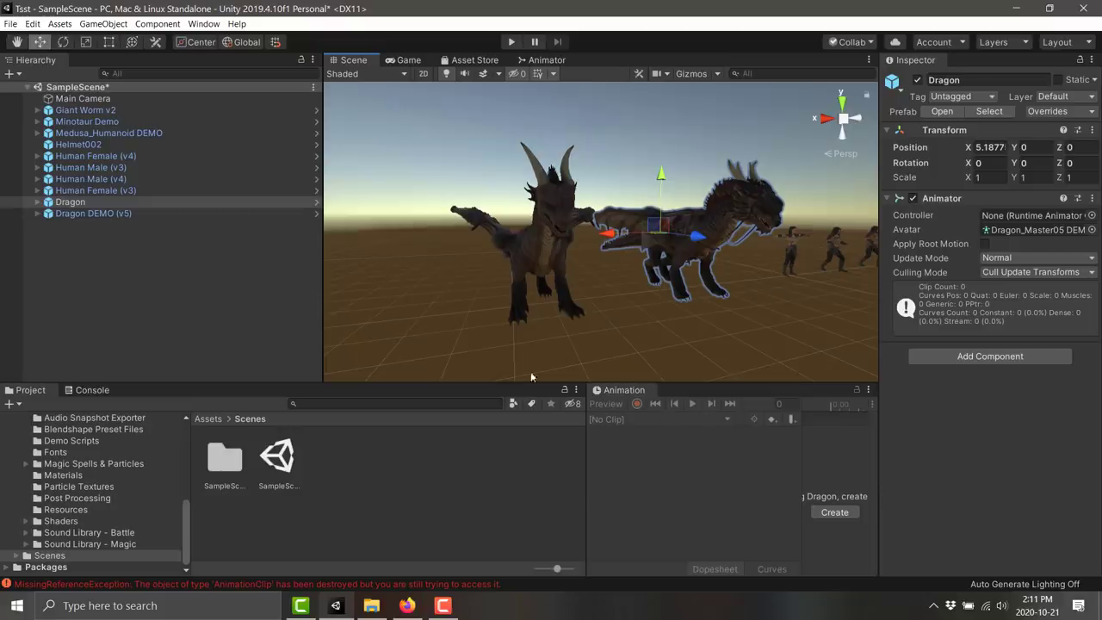
pyautogui.click(568, 224)
# Step: Preview the dragon's Idle and Idle Break animation clips
pyautogui.click(727, 418)
pyautogui.click(708, 420)
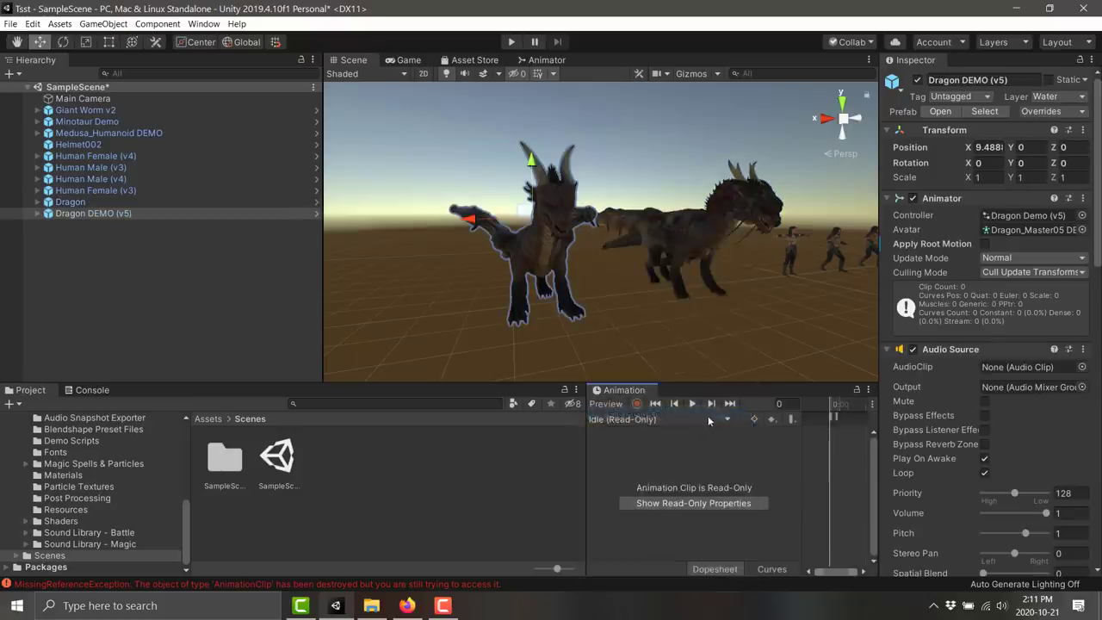
pyautogui.click(709, 420)
pyautogui.click(674, 427)
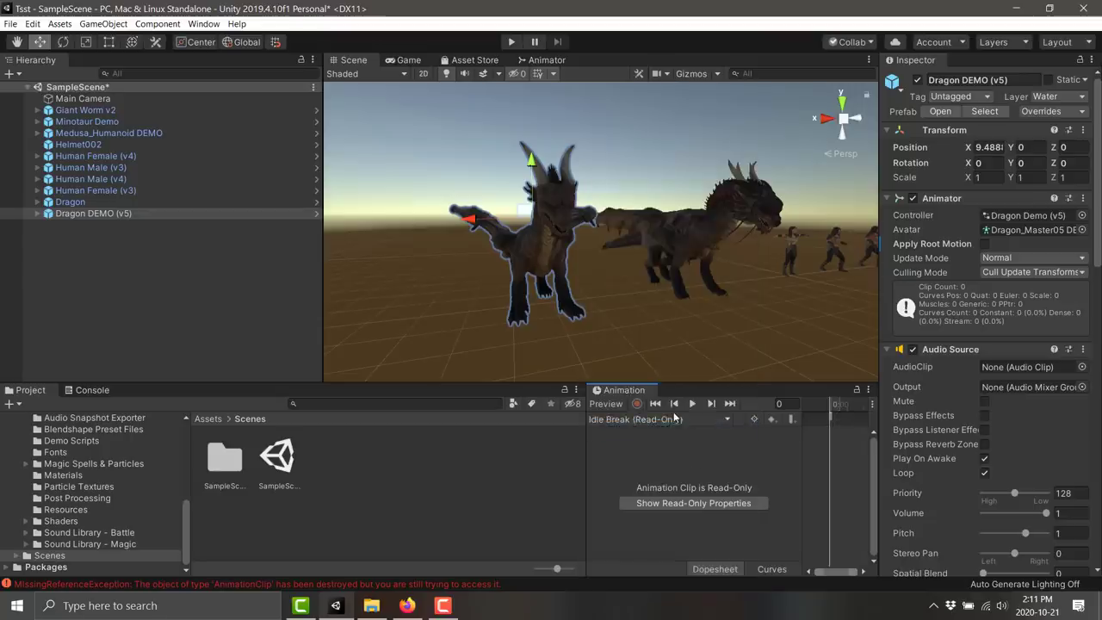
pyautogui.moveTo(614, 326); pyautogui.dragTo(694, 314, button='right')
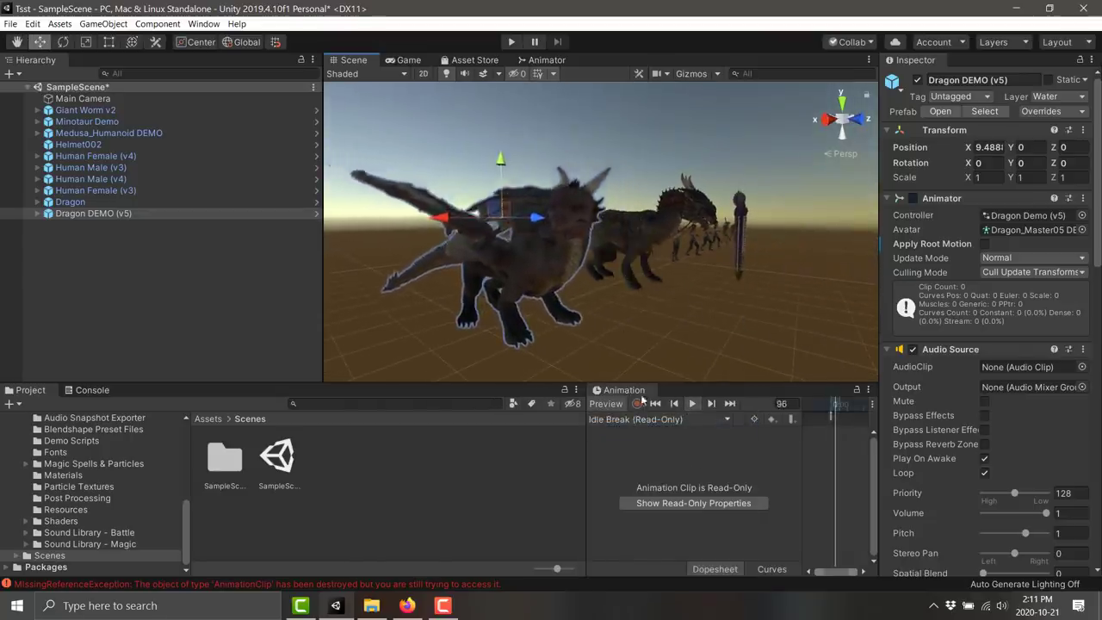
# Step: Play the Tail Whip L animation preview
pyautogui.click(686, 420)
pyautogui.click(671, 524)
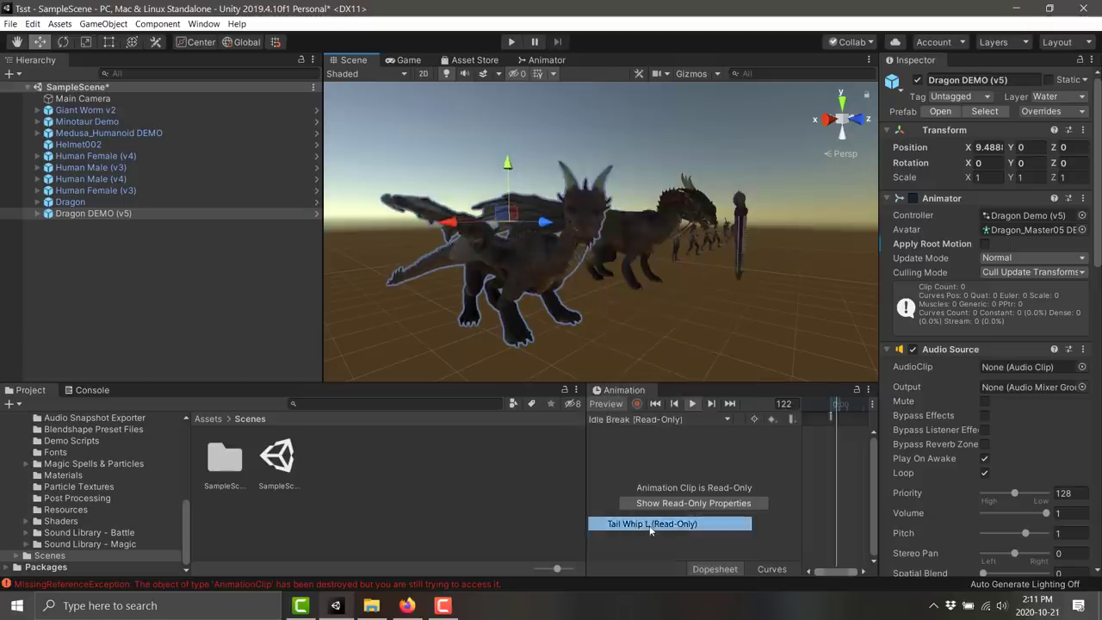
pyautogui.click(694, 405)
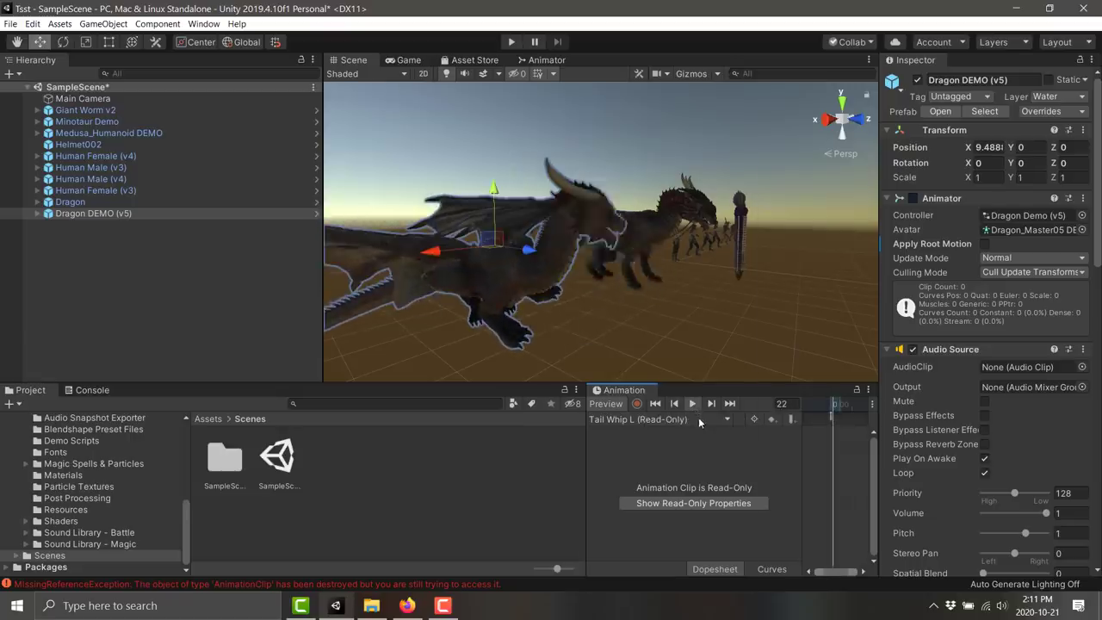
# Step: Play the Fly animation preview, then bring Giant Worm v2 into view
pyautogui.click(663, 419)
pyautogui.click(658, 222)
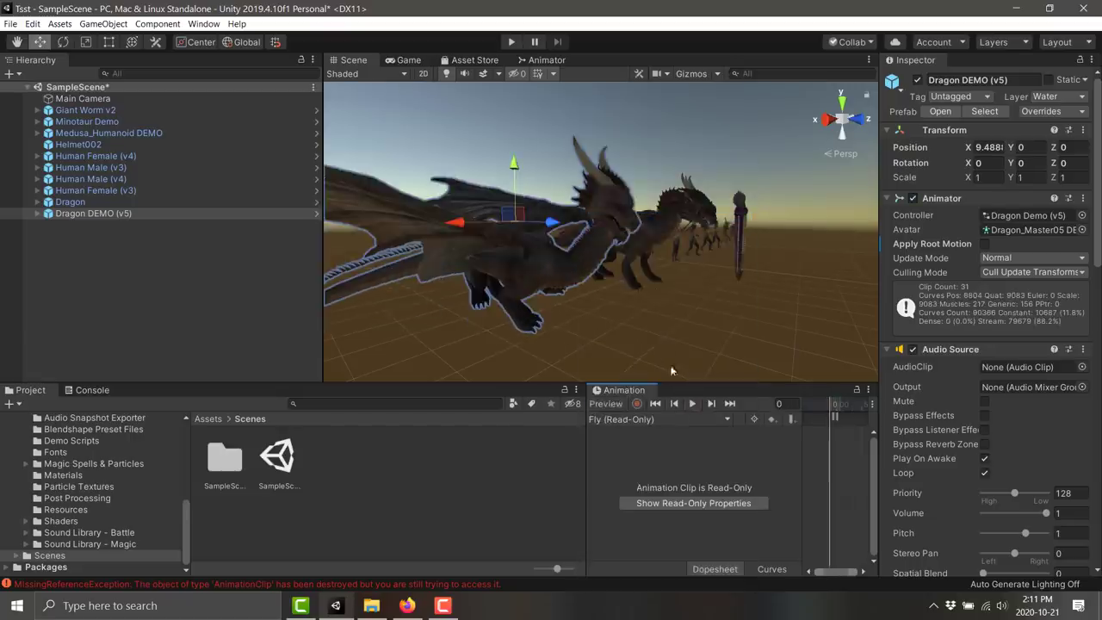
pyautogui.click(692, 404)
pyautogui.moveTo(706, 345); pyautogui.dragTo(613, 224, button='right')
pyautogui.click(604, 224)
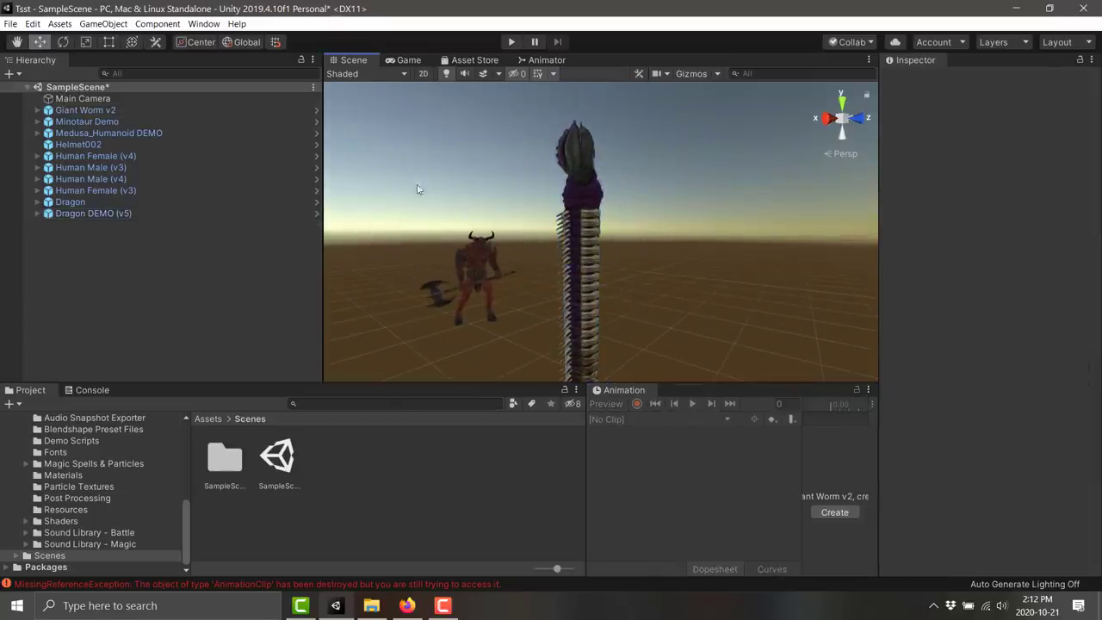
# Step: Select Minotaur Demo, play its Attack1 preview and orbit around it
pyautogui.click(104, 111)
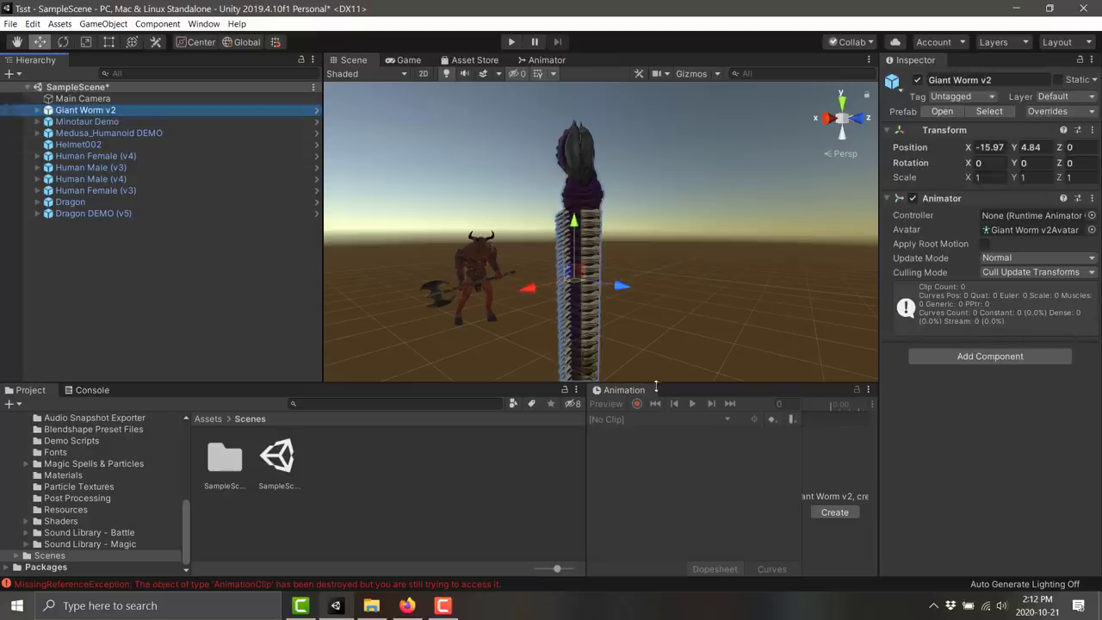
pyautogui.click(86, 122)
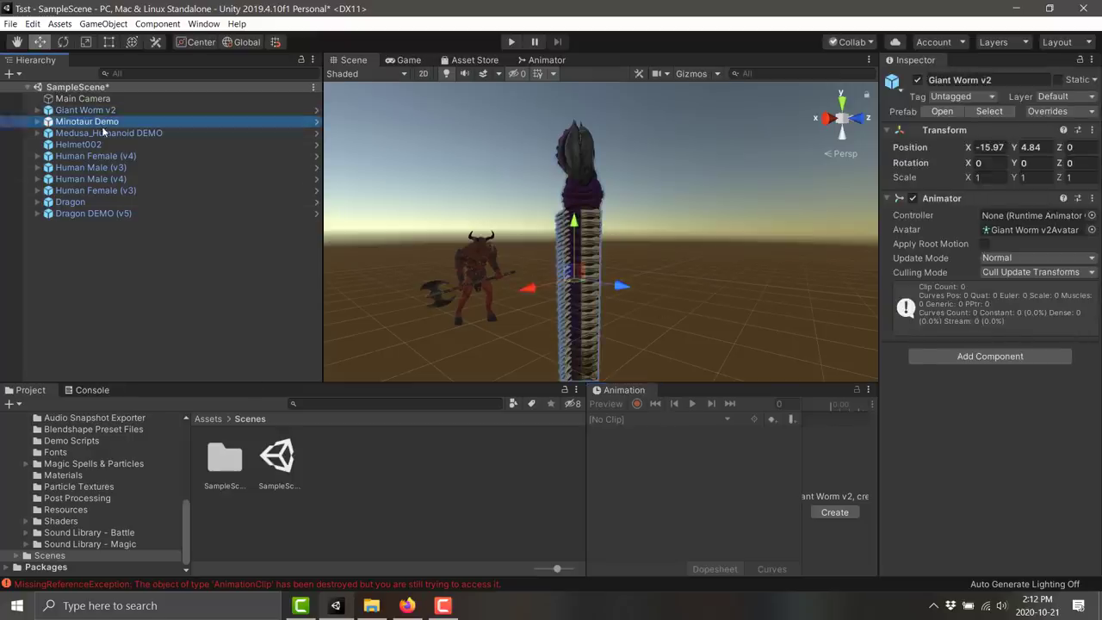
pyautogui.click(694, 403)
pyautogui.keyDown('alt'); pyautogui.moveTo(654, 327); pyautogui.dragTo(258, 331); pyautogui.keyUp('alt')
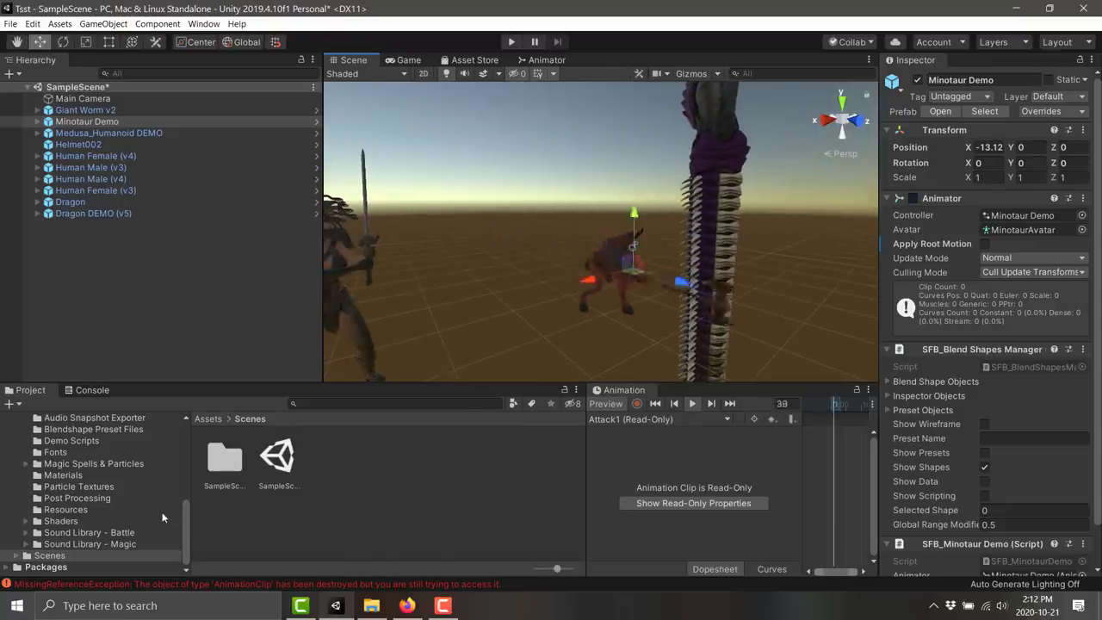
pyautogui.scroll(5, 184, 491)
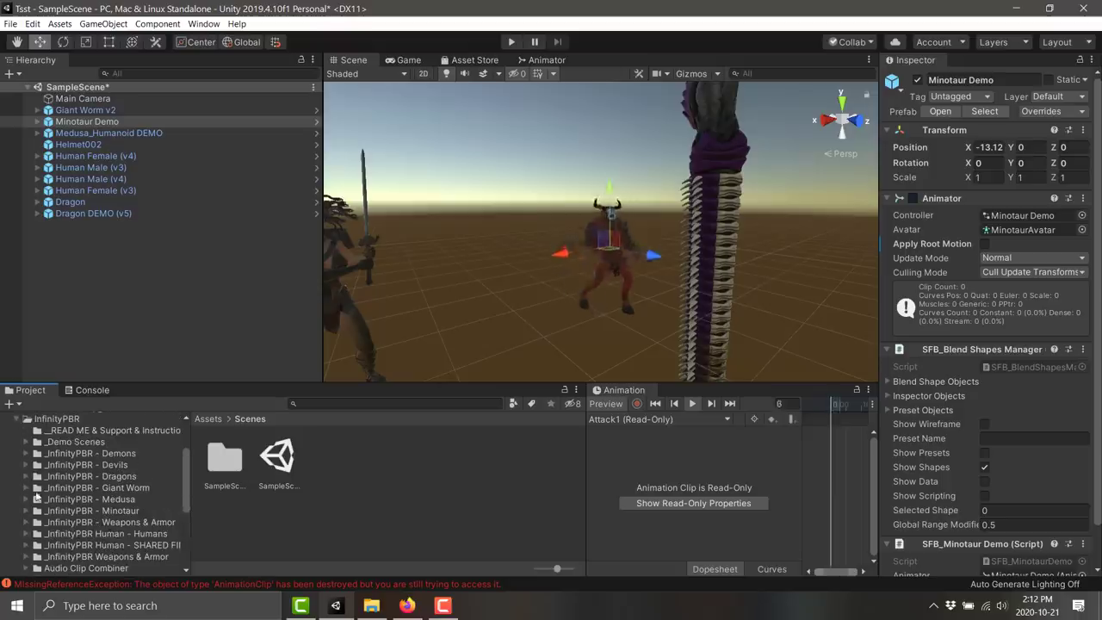
# Step: Open the Dragon DEMO (v5) prefab from _InfinityPBR - Dragons > _Prefabs
pyautogui.click(86, 476)
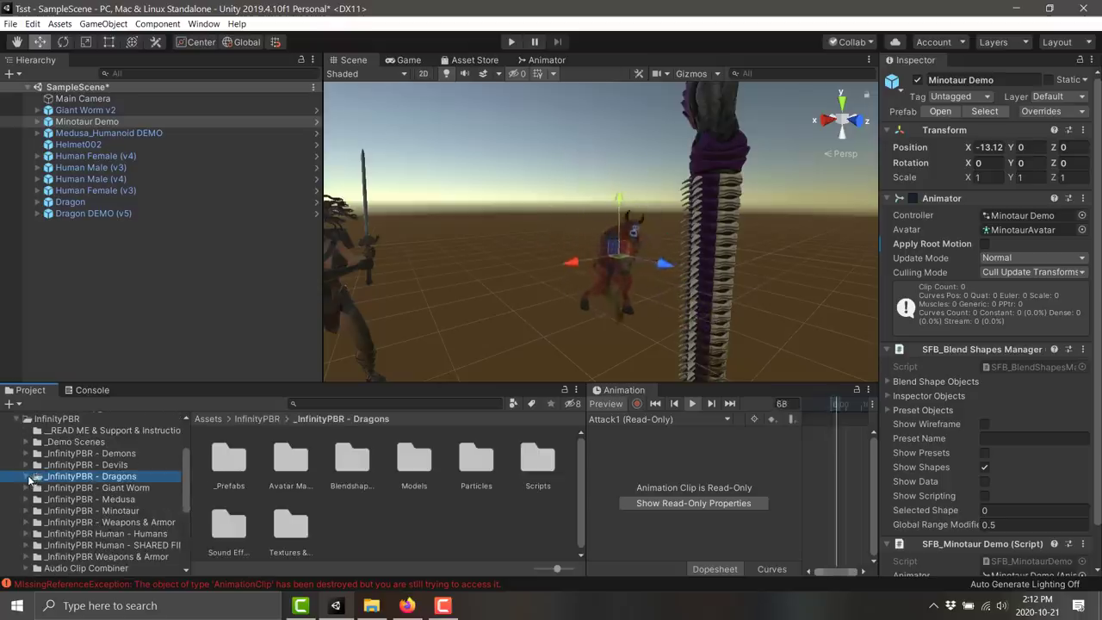
pyautogui.click(29, 479)
pyautogui.click(72, 487)
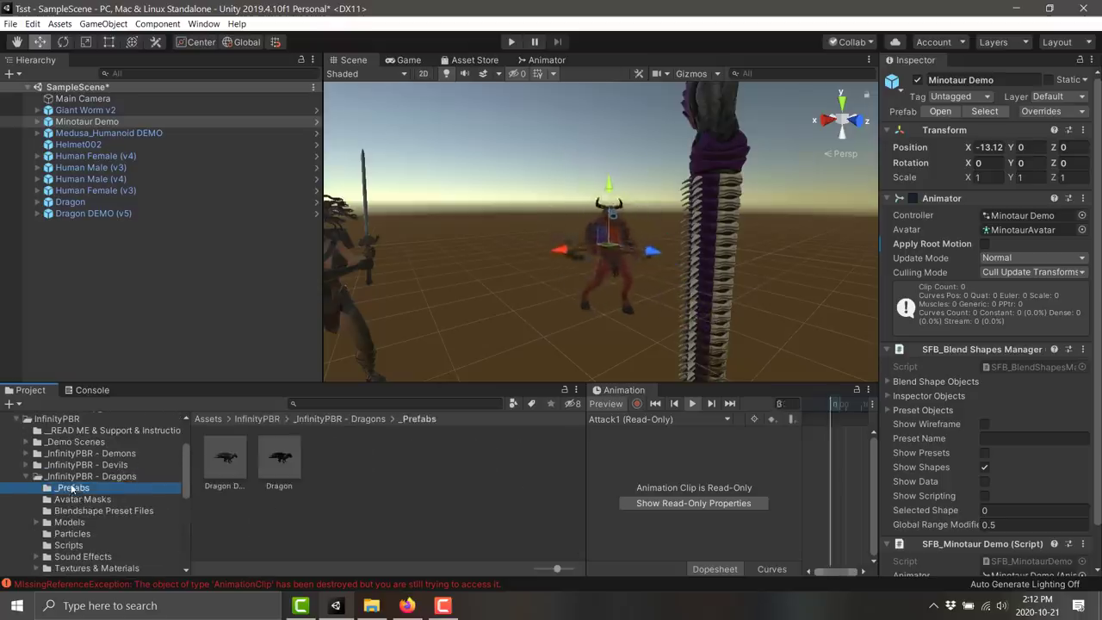
pyautogui.doubleClick(229, 469)
# Step: Play the Idle Takeoff animation preview on the dragon
pyautogui.moveTo(651, 291); pyautogui.dragTo(729, 294, button='right')
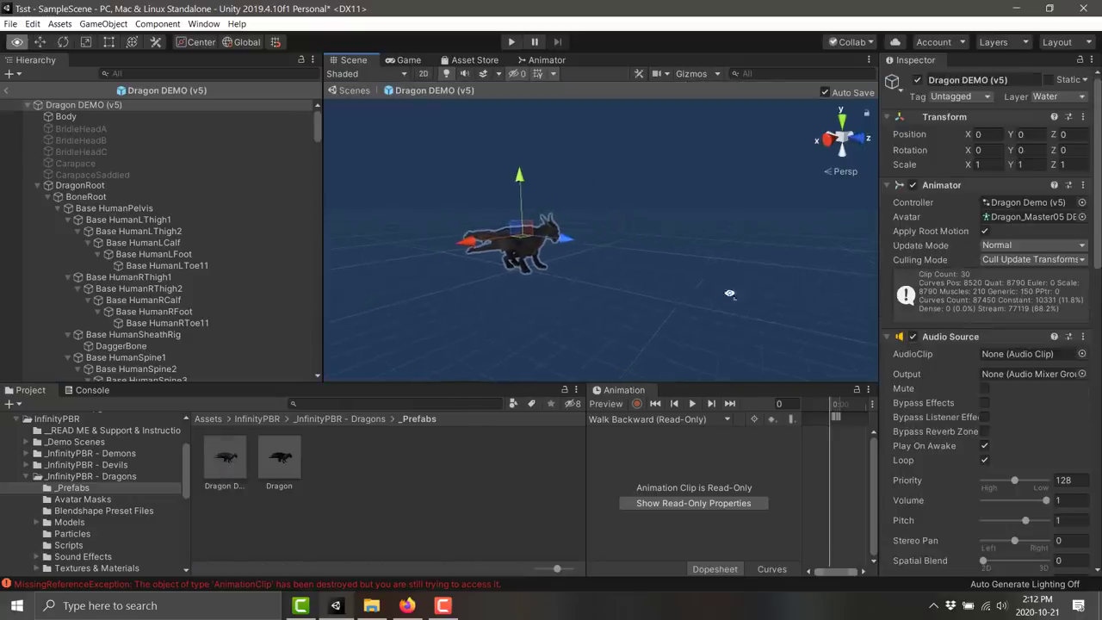
pyautogui.click(725, 421)
pyautogui.click(655, 455)
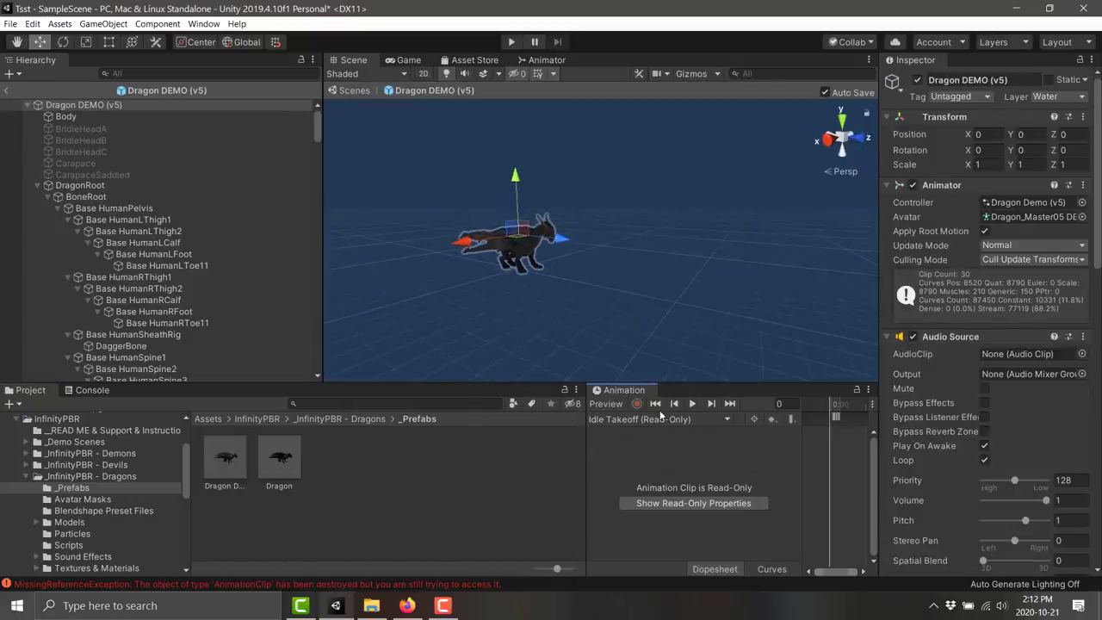
pyautogui.click(691, 404)
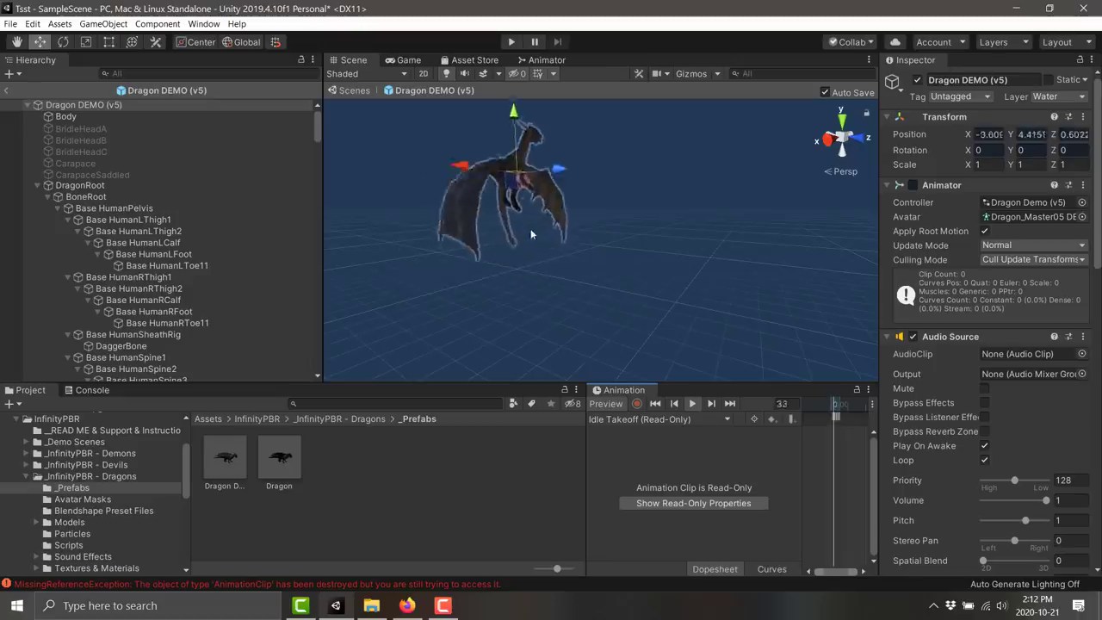
# Step: Browse the Blendshape Preset Files folder, then the Dragons Particles folder
pyautogui.scroll(-2, 99, 503)
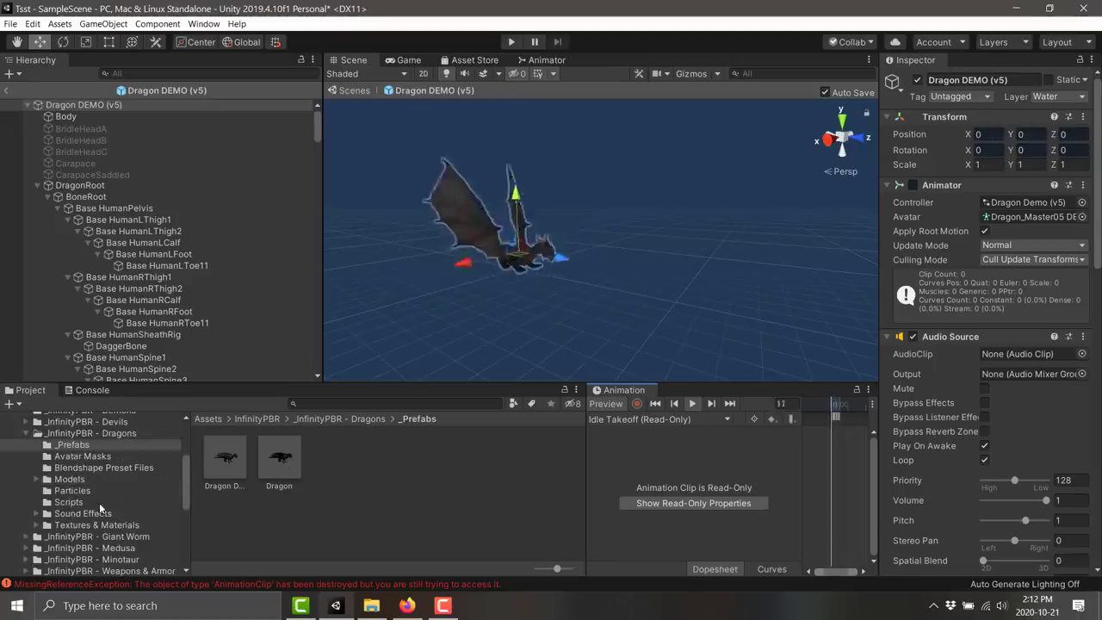
pyautogui.click(74, 468)
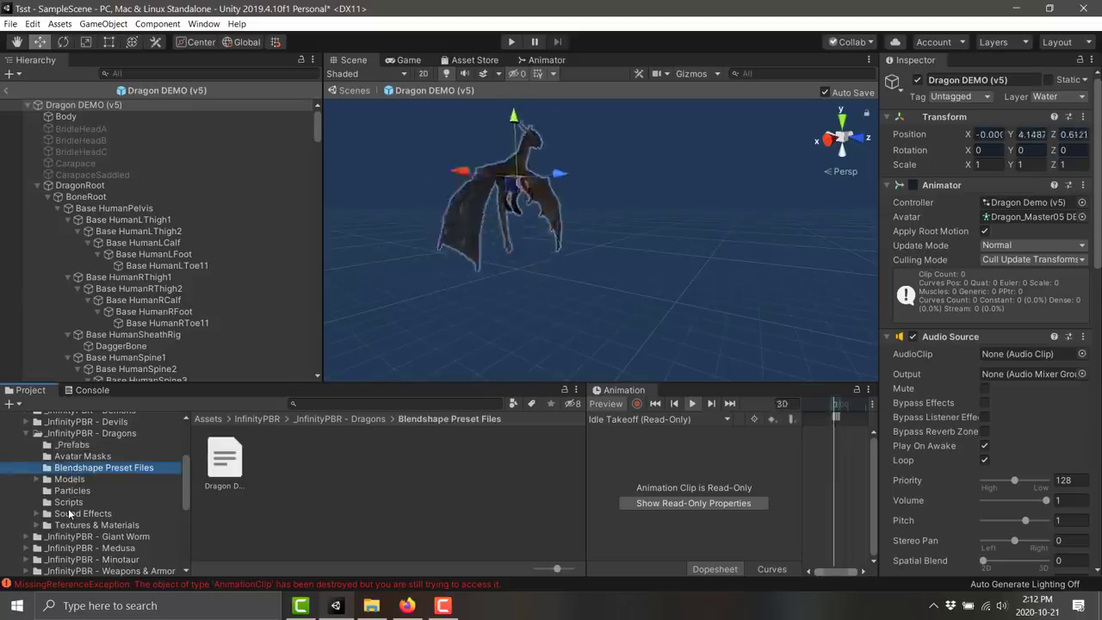
pyautogui.click(72, 490)
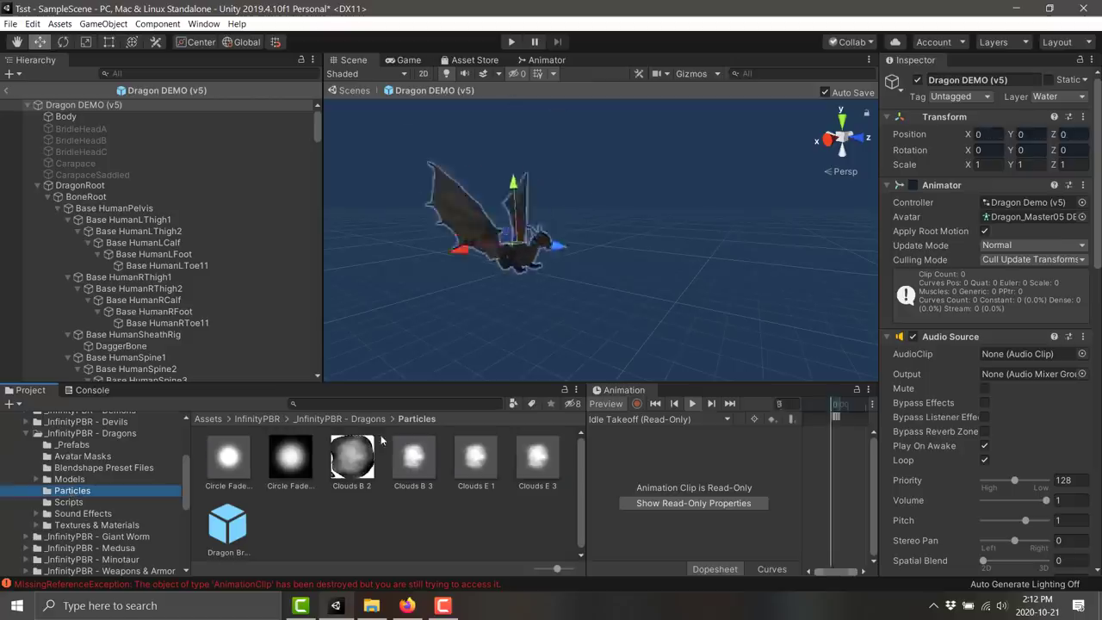
# Step: Play the dragon's Breathe Fire clip, then open the Dragon Breath 1 particle prefab
pyautogui.click(220, 541)
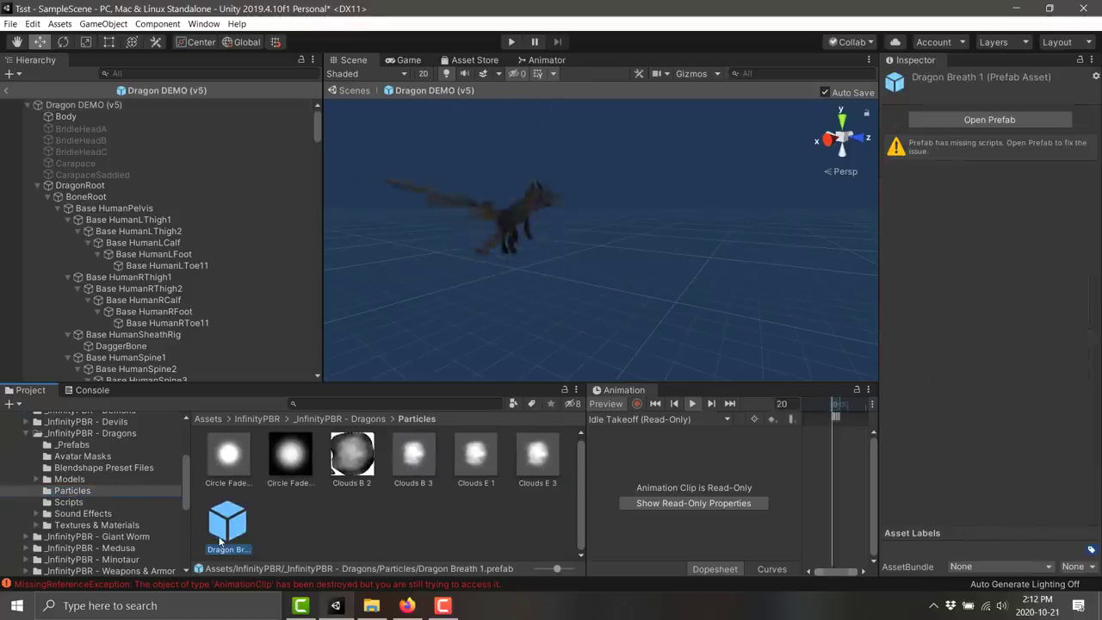
pyautogui.click(659, 419)
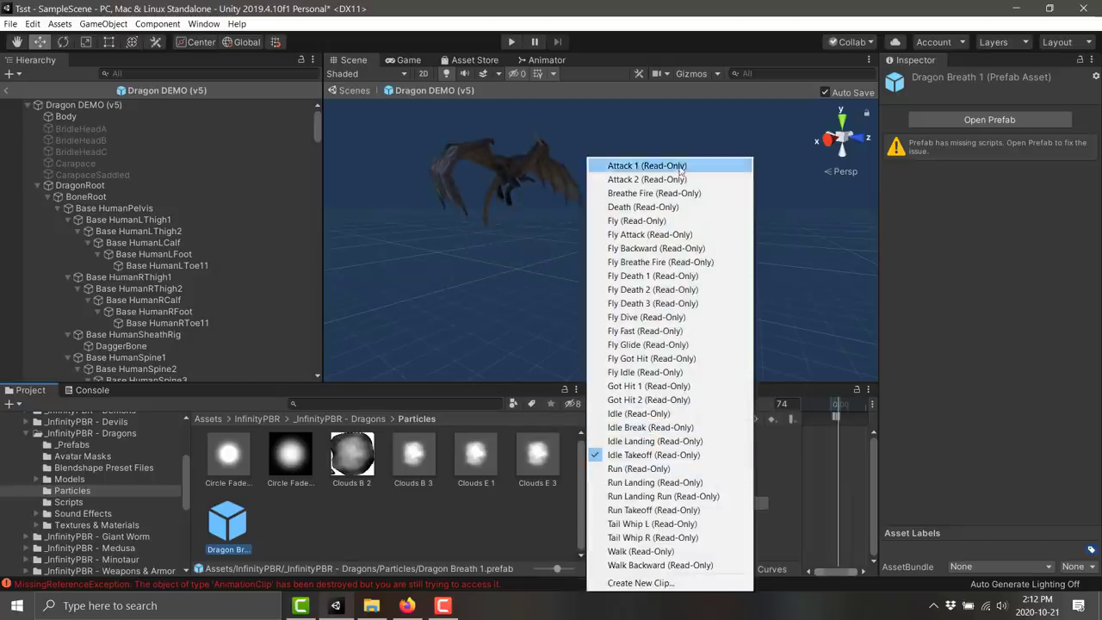
pyautogui.click(658, 193)
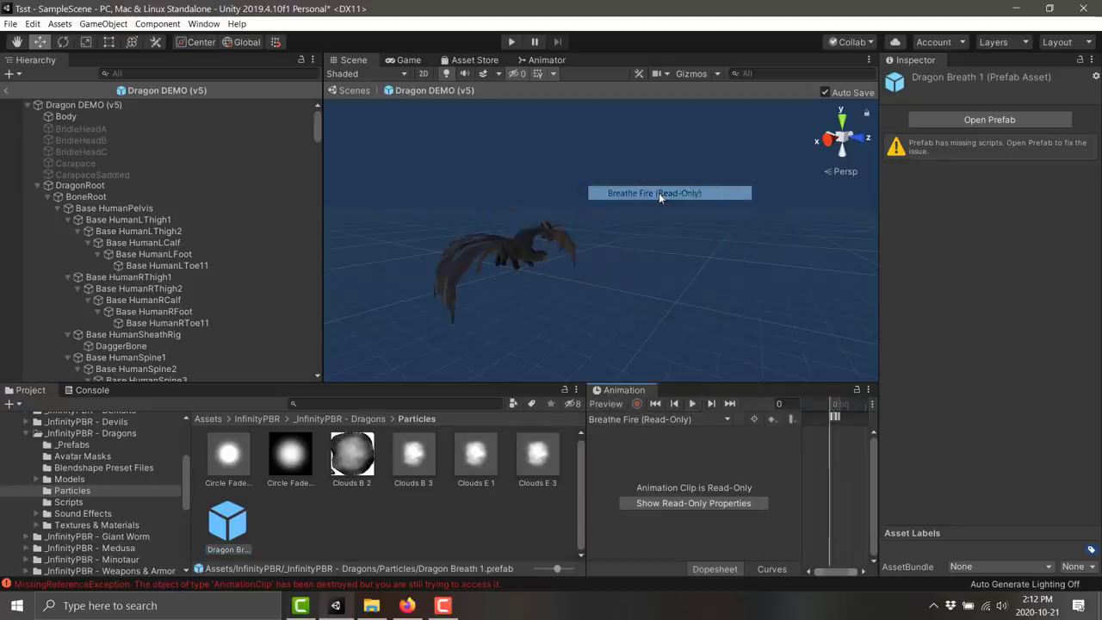
pyautogui.click(691, 403)
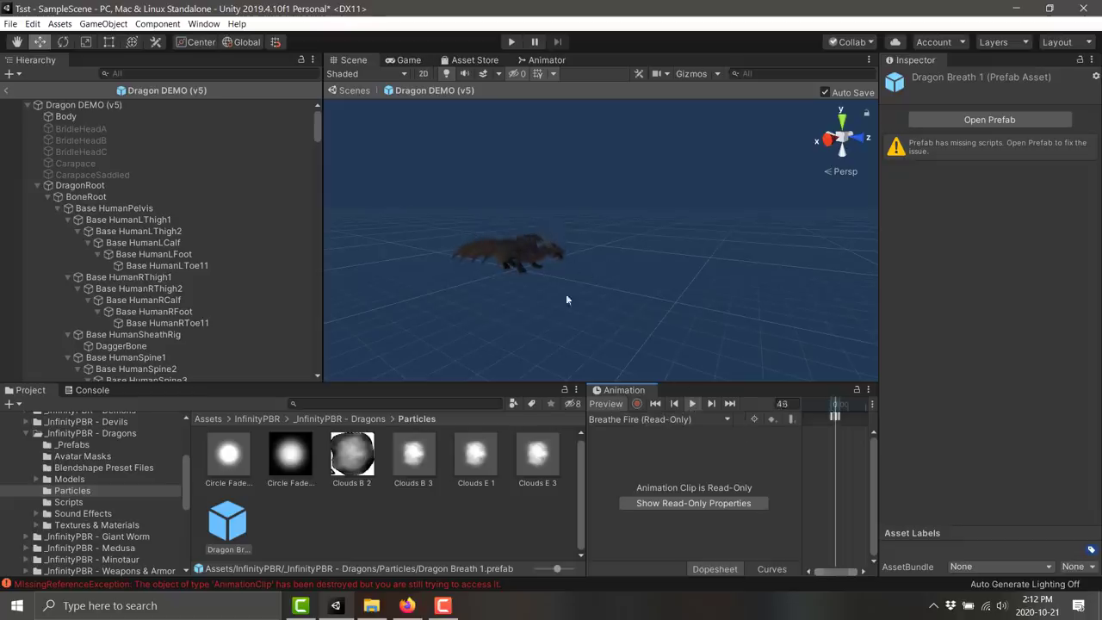
pyautogui.doubleClick(227, 521)
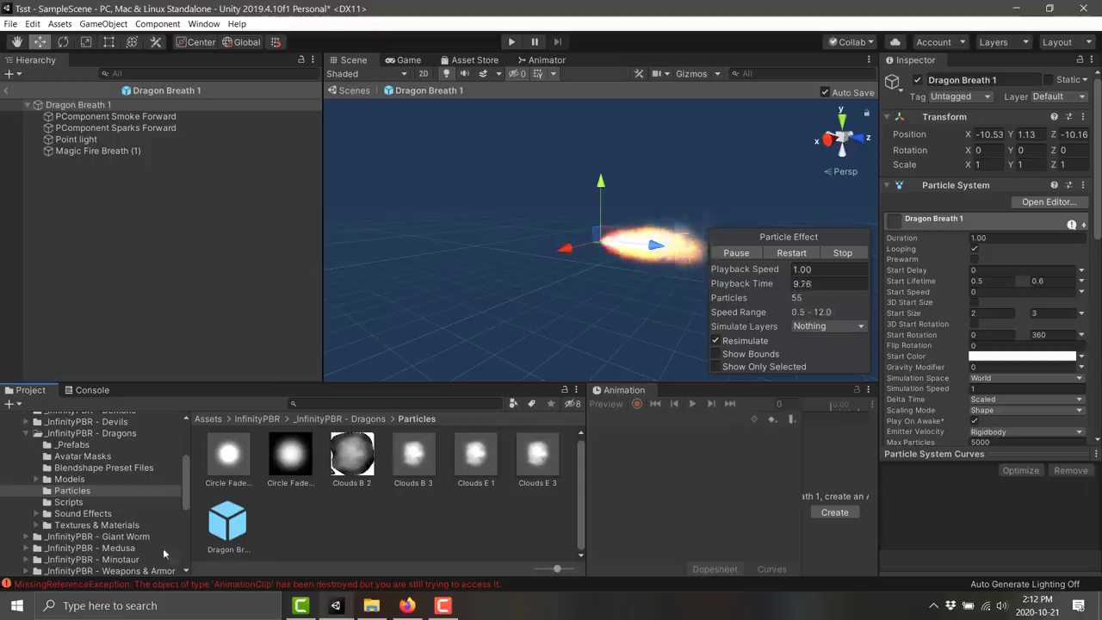
pyautogui.moveTo(187, 483); pyautogui.dragTo(186, 470)
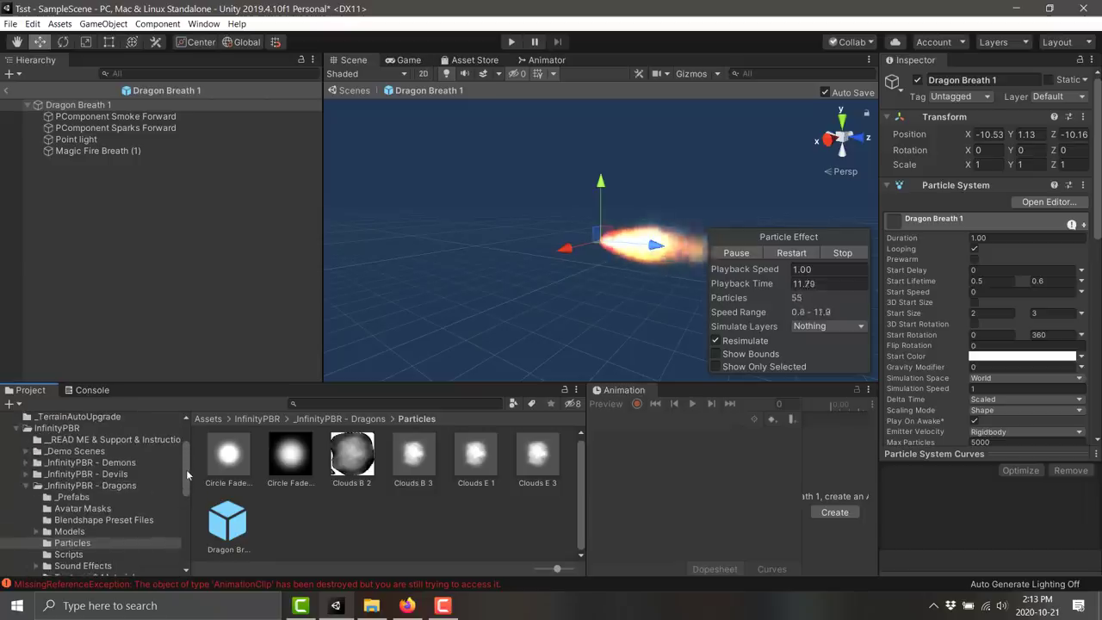
# Step: Show the InfinityPBR folder in Explorer, maximize the window and open InfinityPBR
pyautogui.rightClick(43, 430)
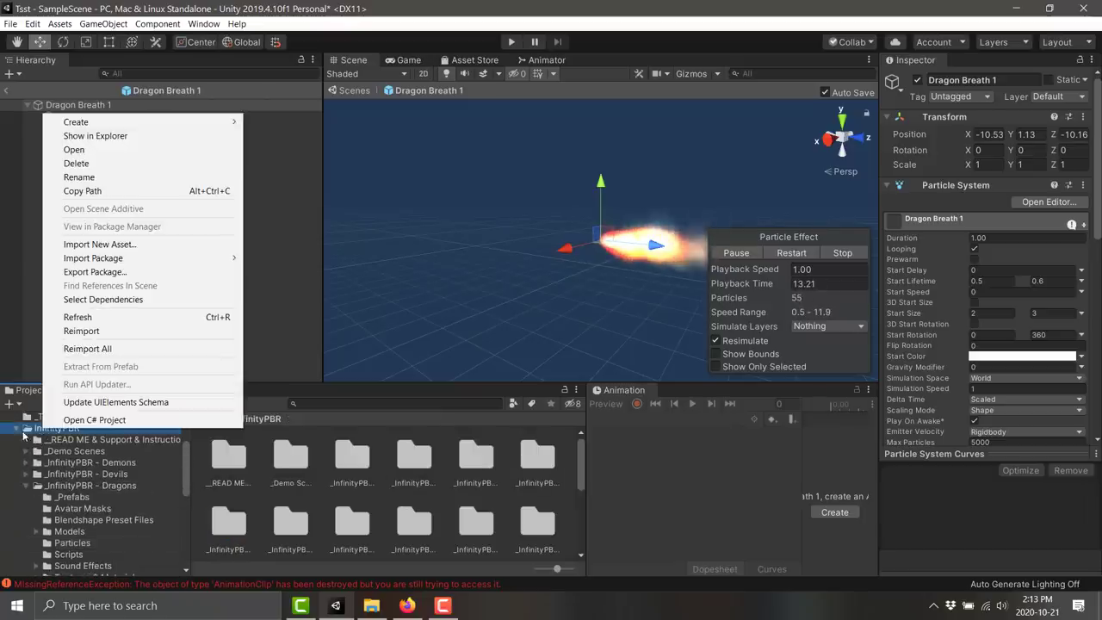
pyautogui.click(121, 136)
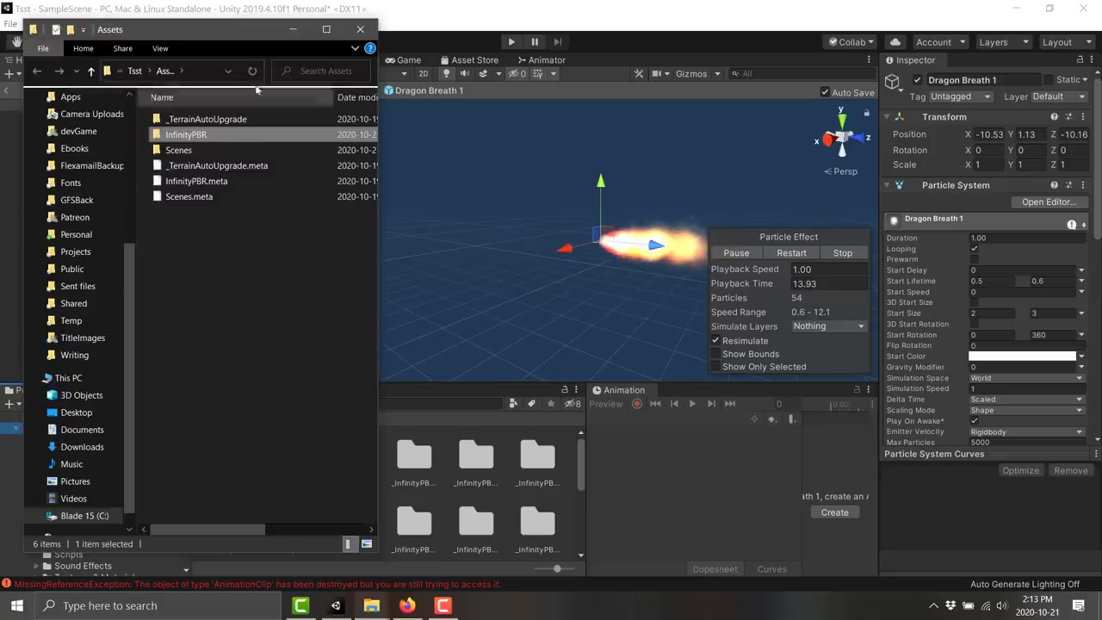
pyautogui.doubleClick(257, 30)
pyautogui.doubleClick(178, 110)
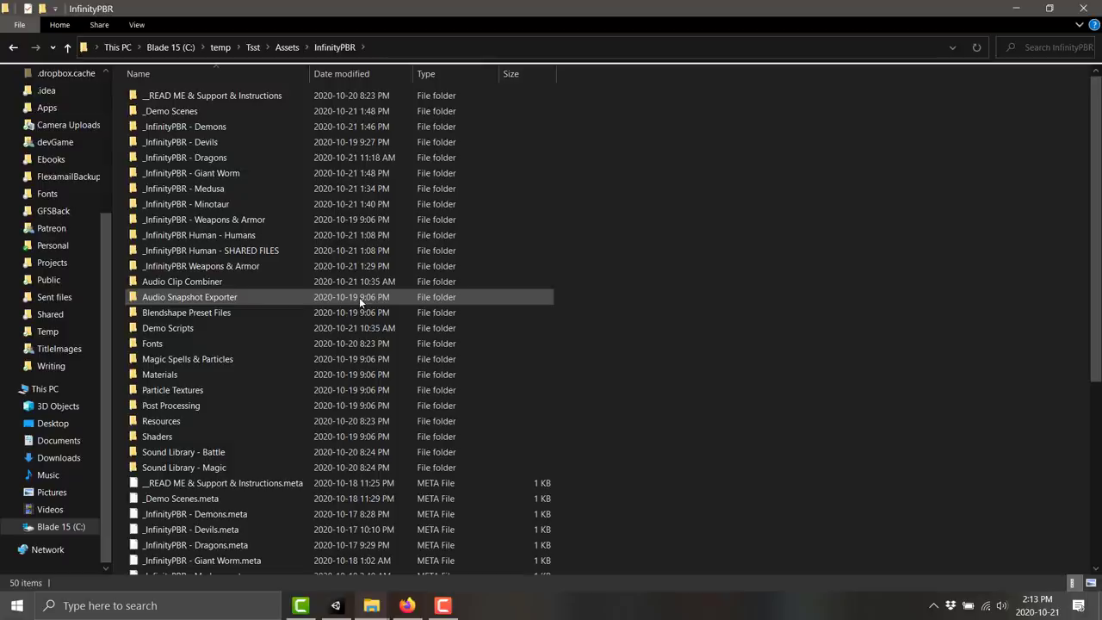
# Step: Open Medusa's Models folder and select the four Medusa Humanoid and Serpentine FBX files
pyautogui.doubleClick(165, 197)
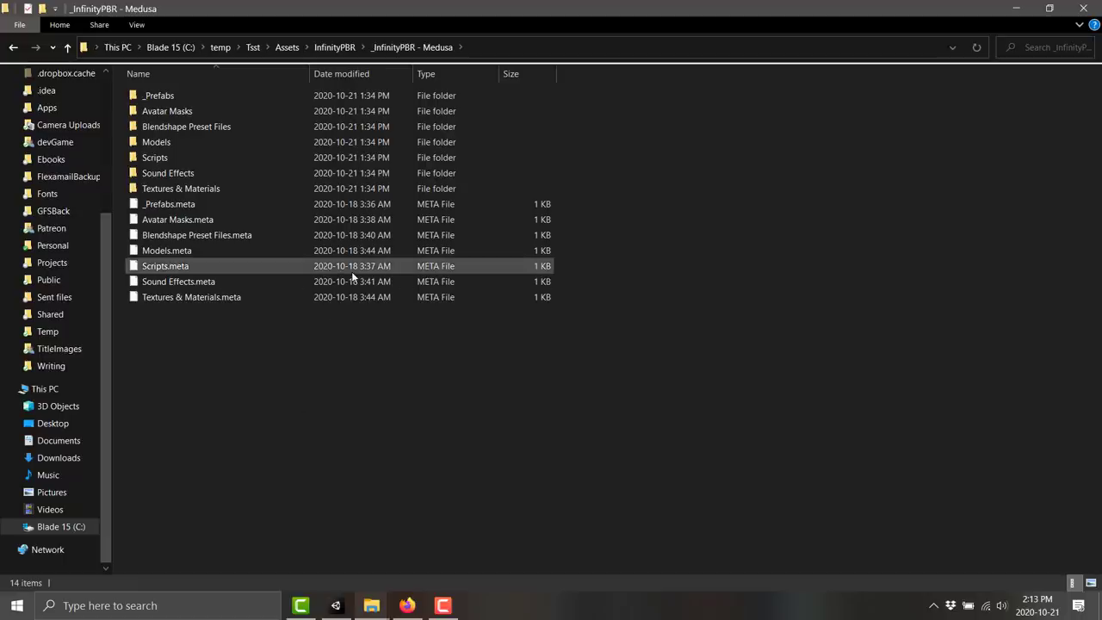
pyautogui.doubleClick(165, 143)
pyautogui.click(234, 192)
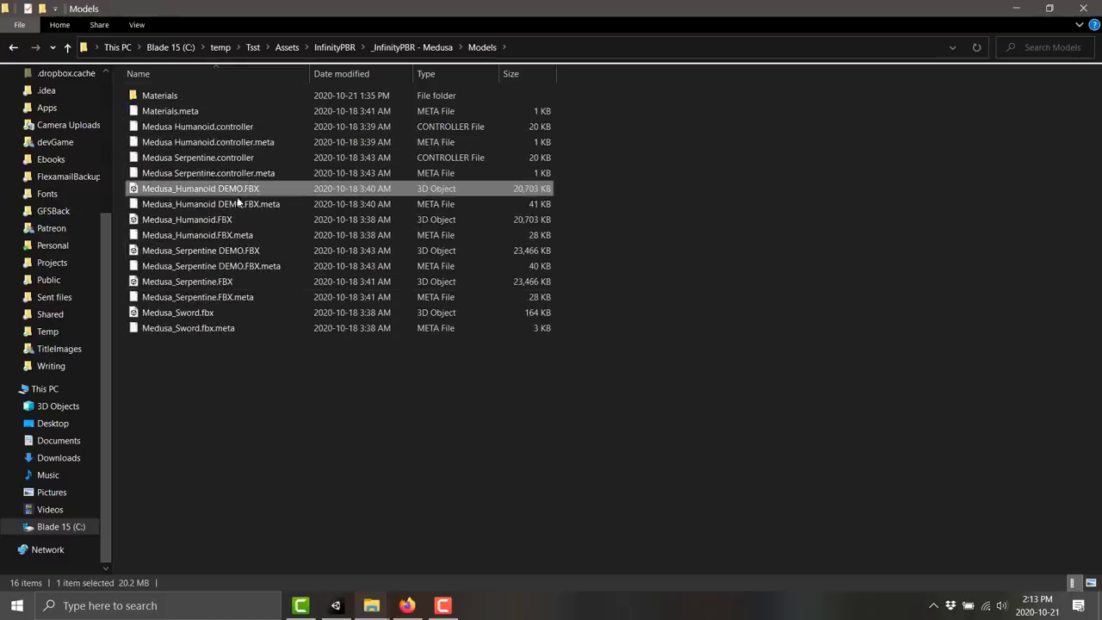
pyautogui.click(211, 221)
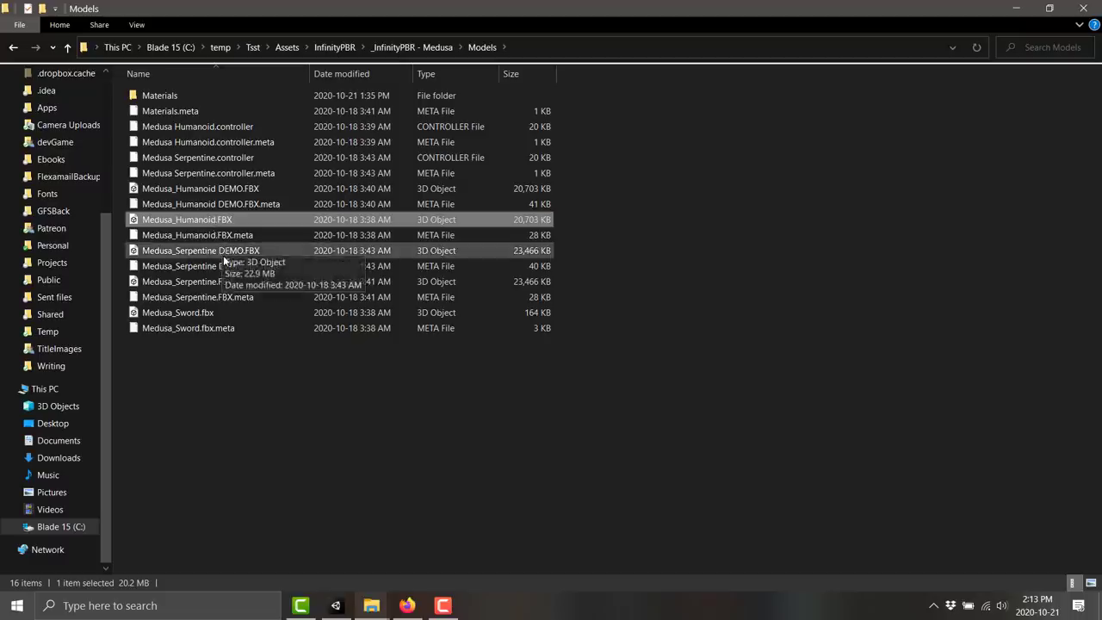
pyautogui.click(224, 252)
pyautogui.click(226, 283)
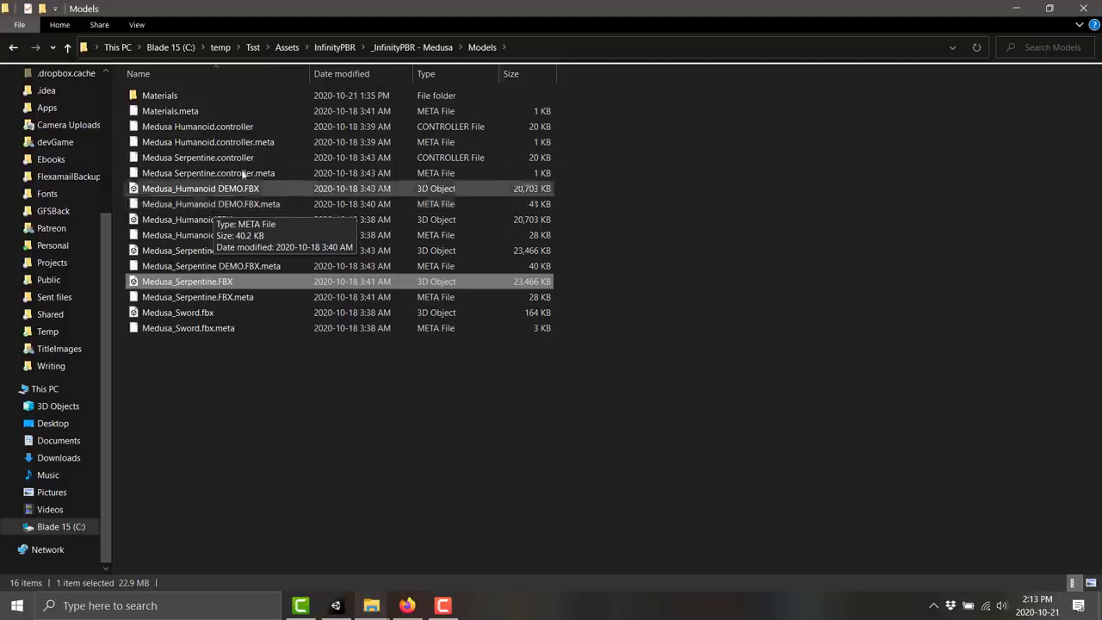
# Step: Open Textures & Materials > tex_MedusaArmor > tex_MedusaArmor_10, then return up to InfinityPBR
pyautogui.hotkey('alt', 'Left')
pyautogui.doubleClick(161, 191)
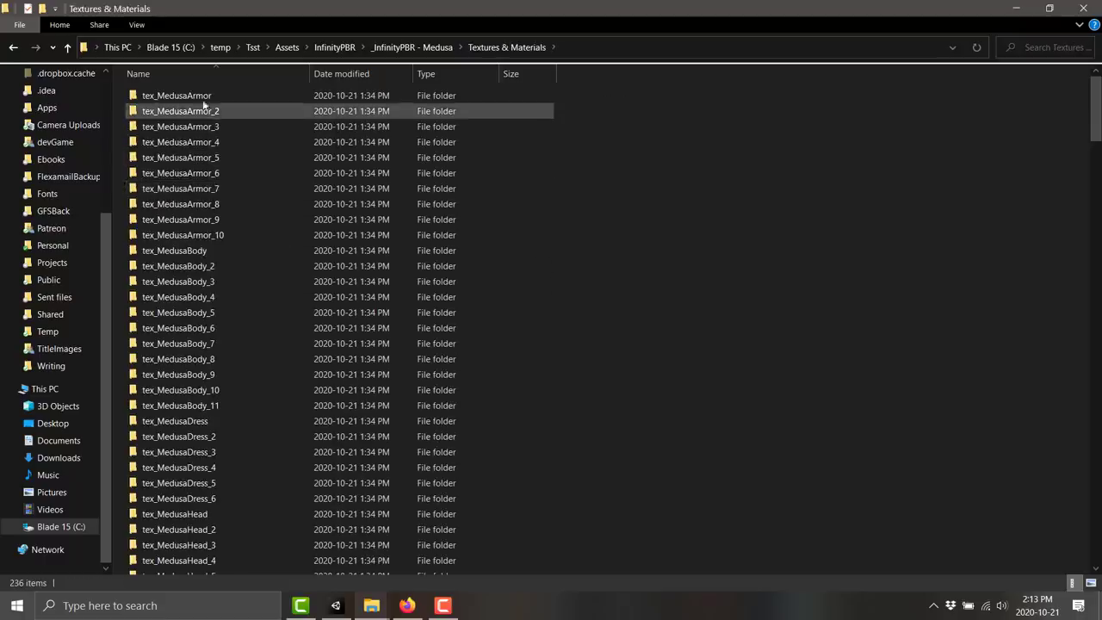
pyautogui.doubleClick(193, 95)
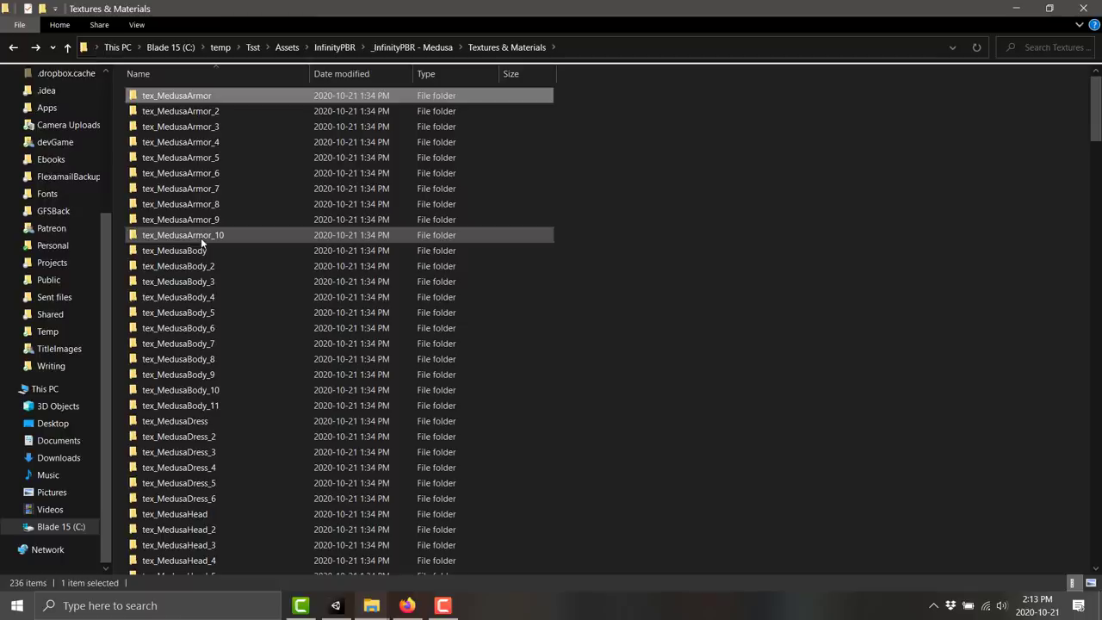
pyautogui.doubleClick(200, 238)
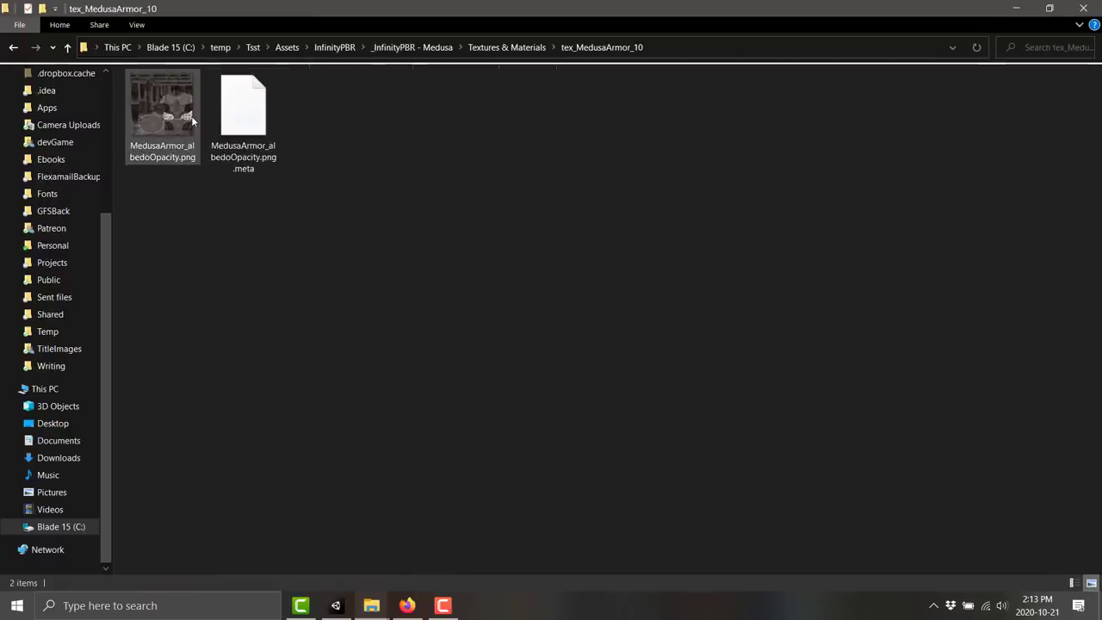
pyautogui.press('BackSpace')
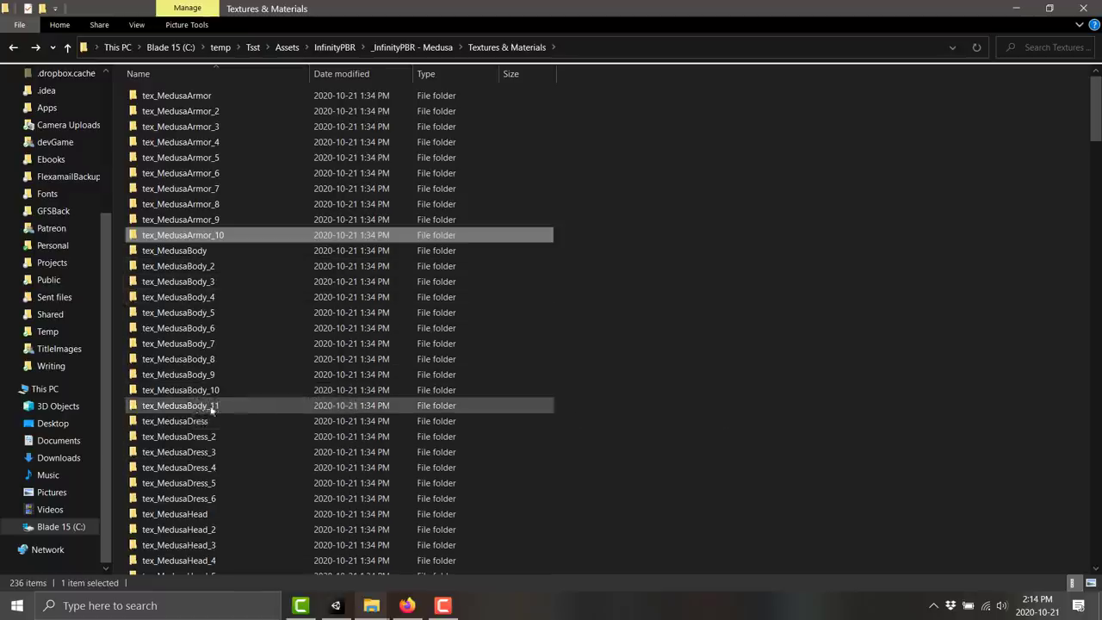
pyautogui.press('BackSpace')
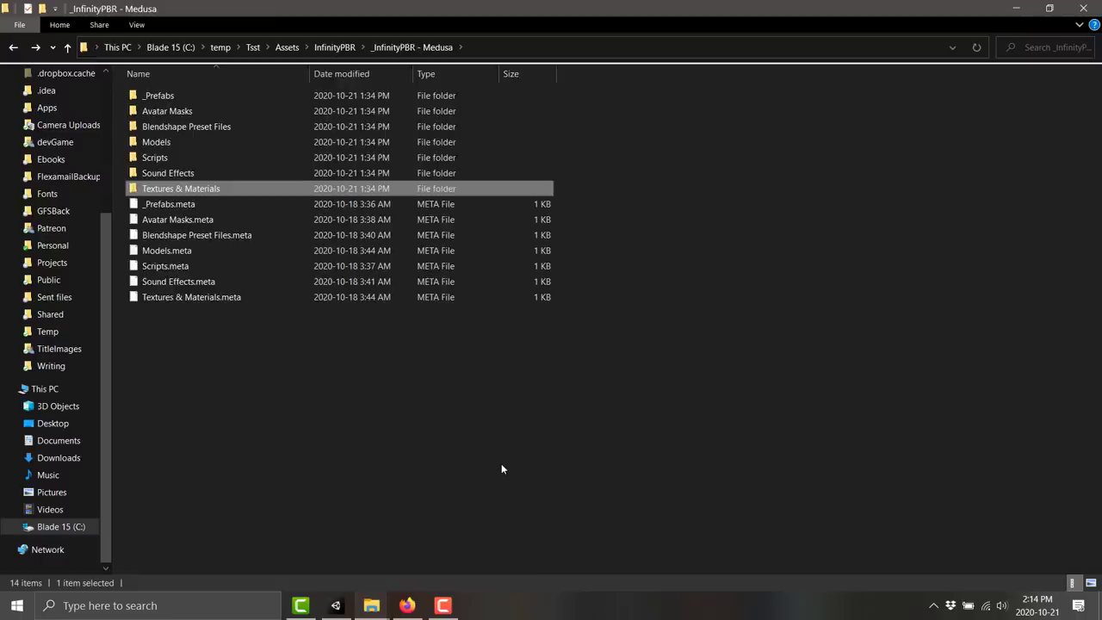
pyautogui.press('BackSpace')
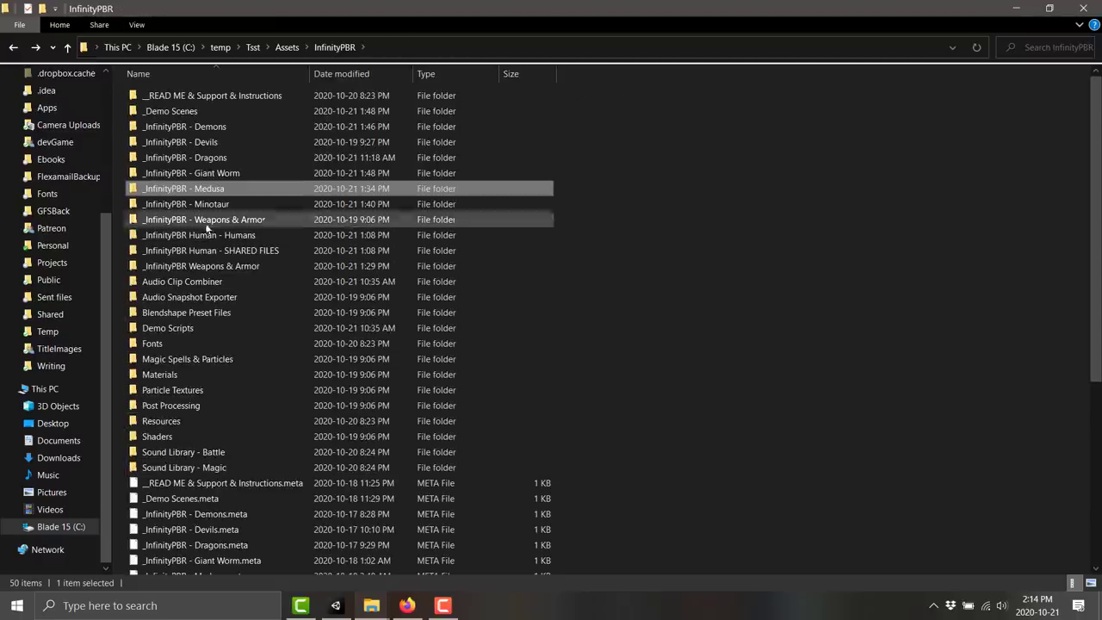
pyautogui.doubleClick(189, 147)
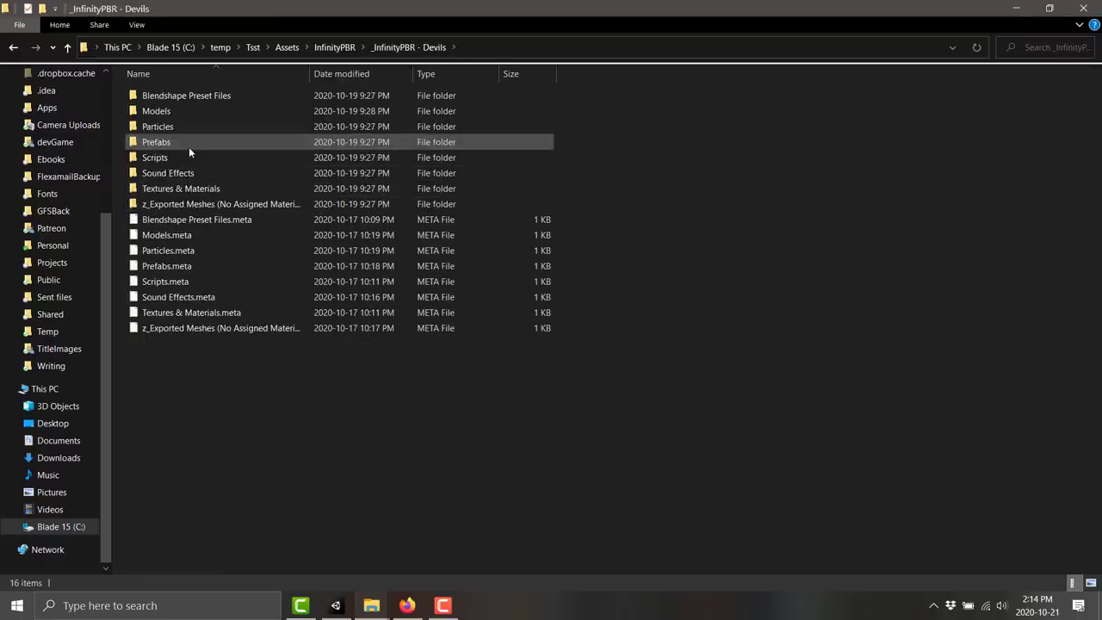
pyautogui.doubleClick(171, 186)
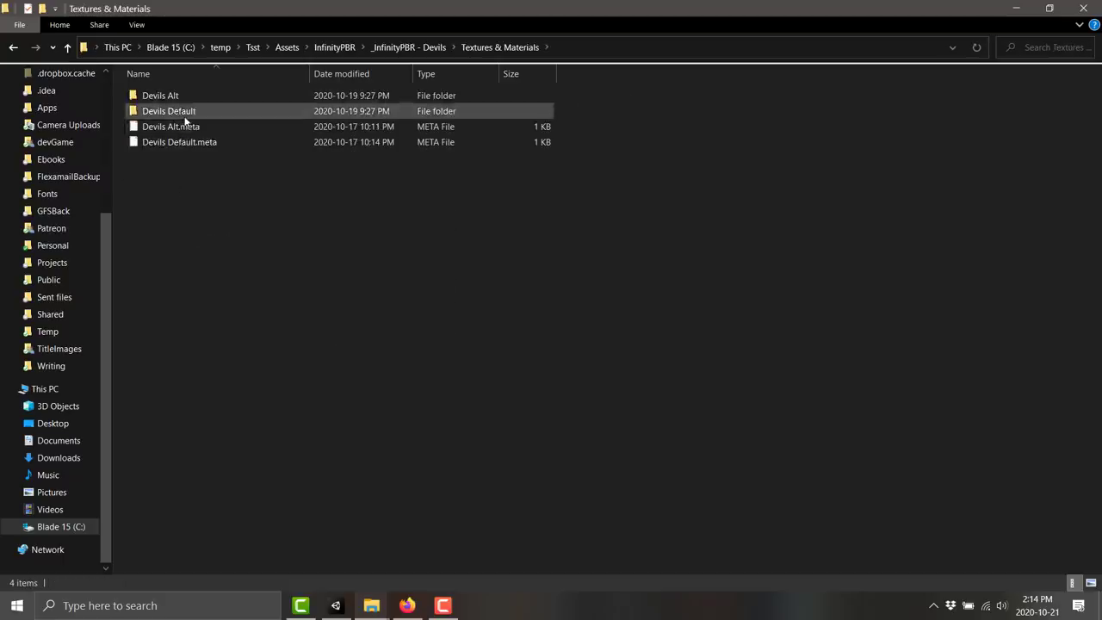
pyautogui.doubleClick(183, 112)
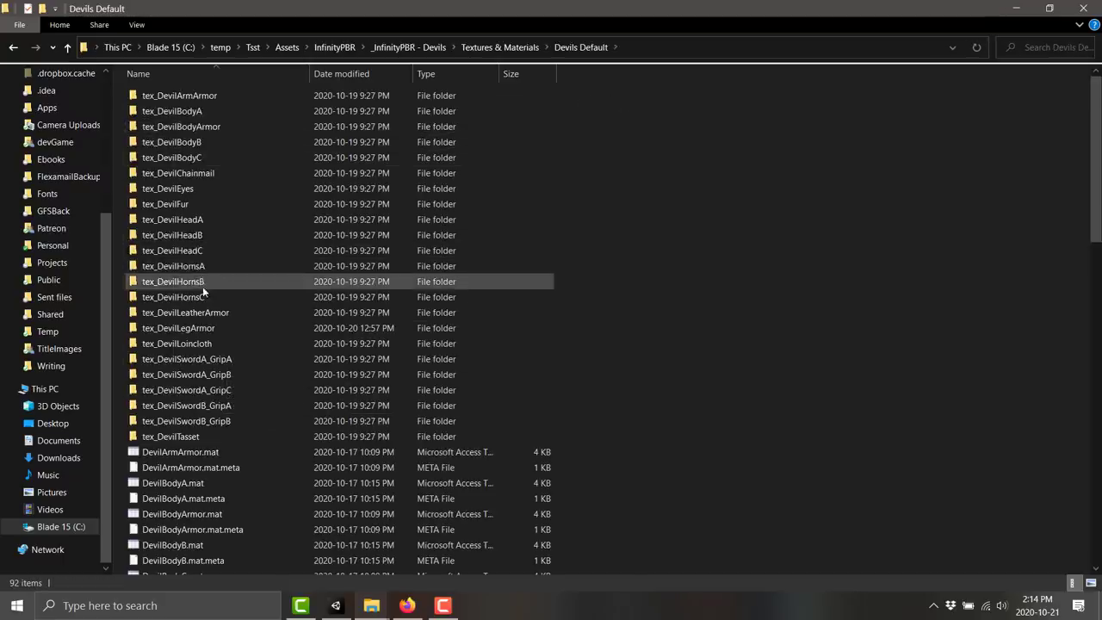
pyautogui.press('BackSpace')
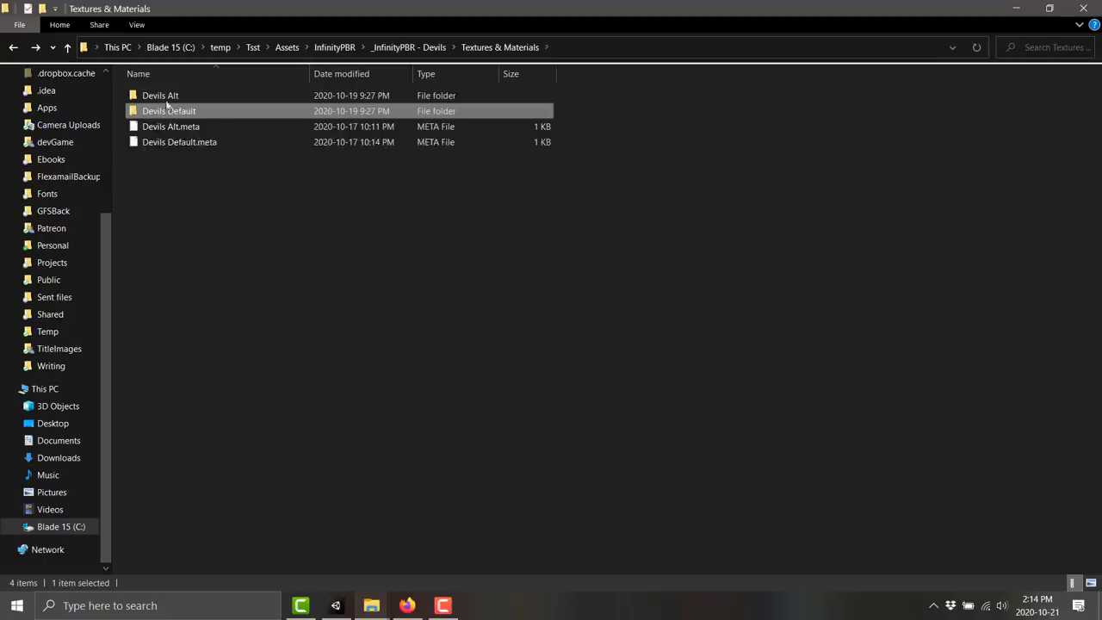
pyautogui.doubleClick(167, 94)
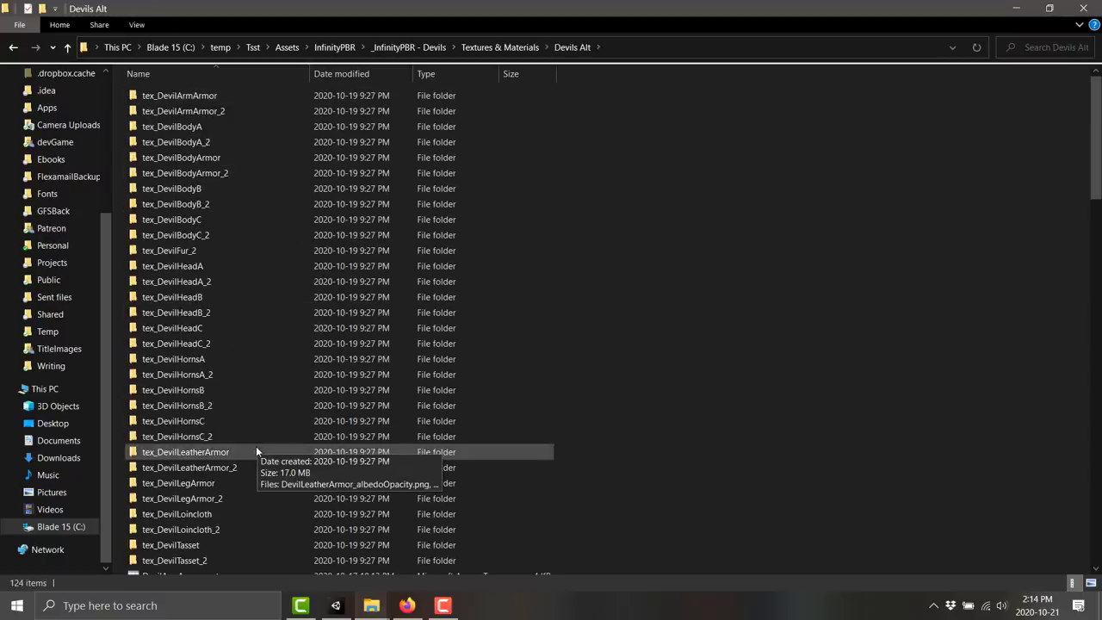
pyautogui.doubleClick(207, 414)
pyautogui.press('BackSpace')
pyautogui.press('BackSpace')
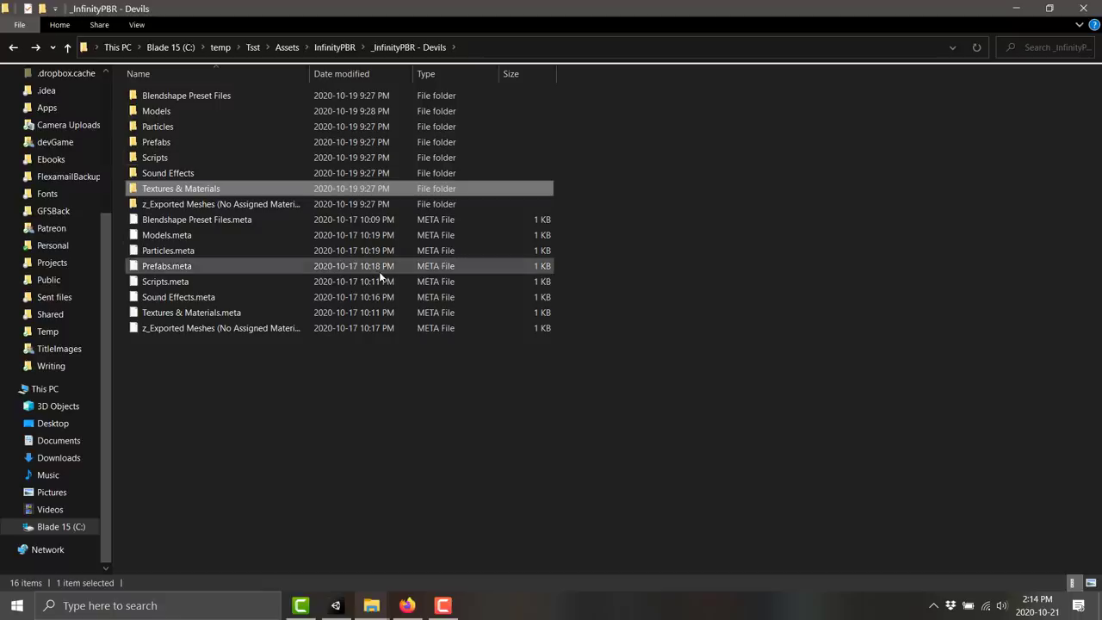
pyautogui.press('BackSpace')
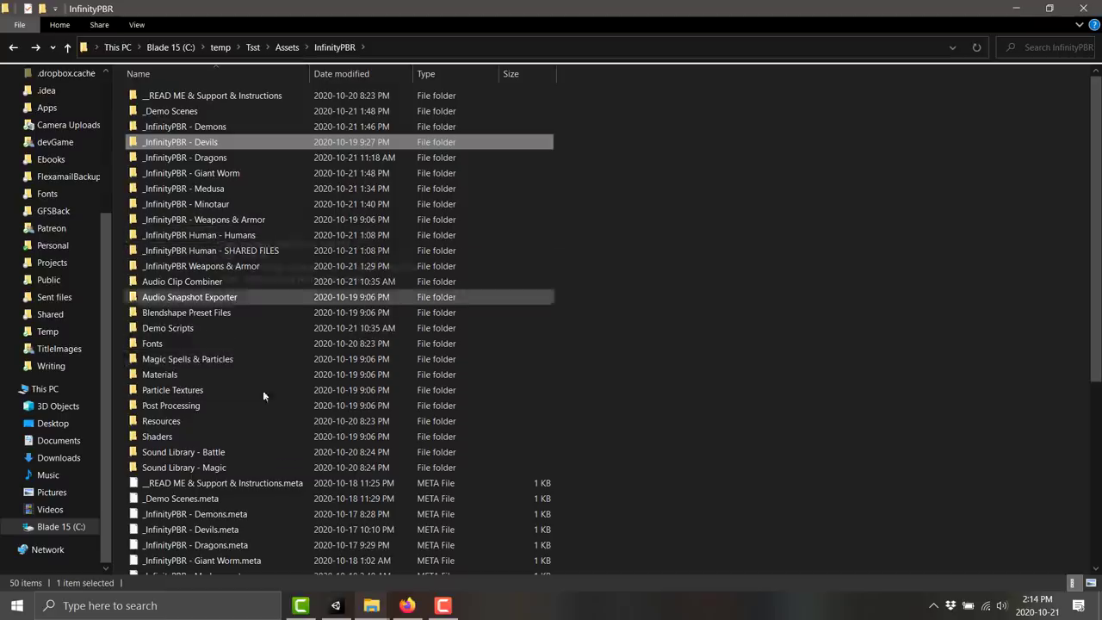
# Step: Back in Unity, inspect Axe001's Alt material and mesh from the Axes folder
pyautogui.click(338, 607)
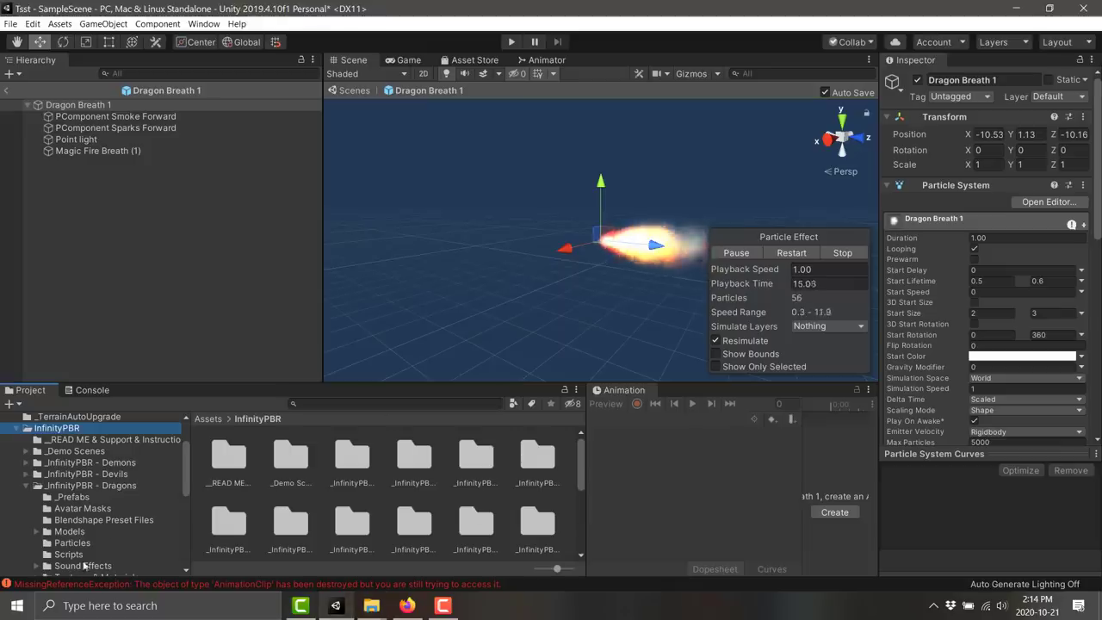
pyautogui.moveTo(187, 487); pyautogui.dragTo(186, 507)
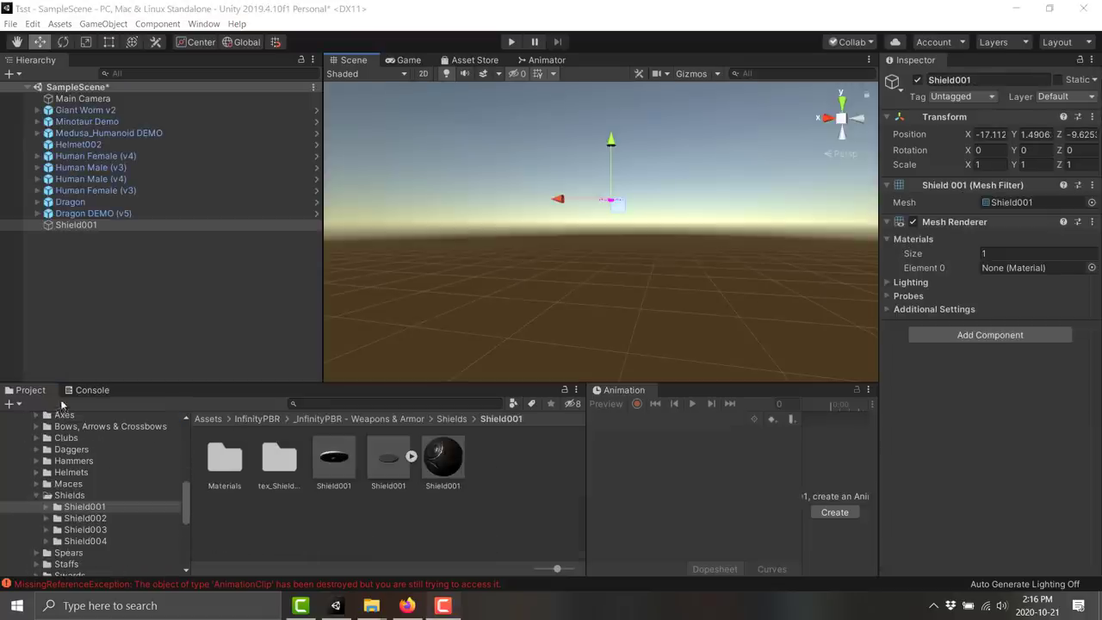
pyautogui.click(62, 416)
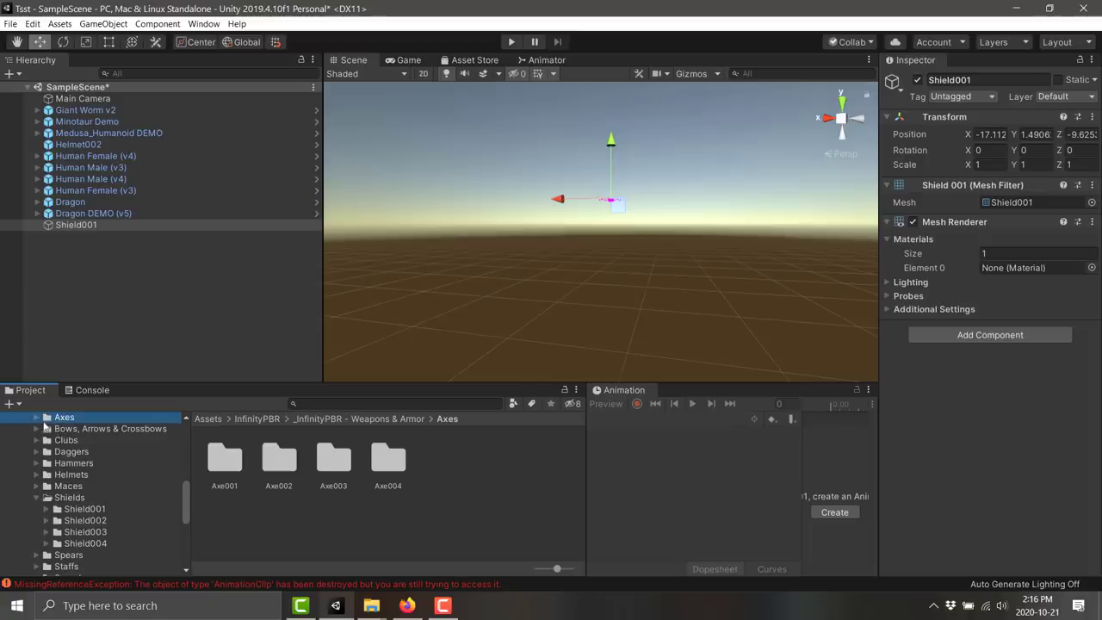
pyautogui.click(35, 417)
pyautogui.click(80, 429)
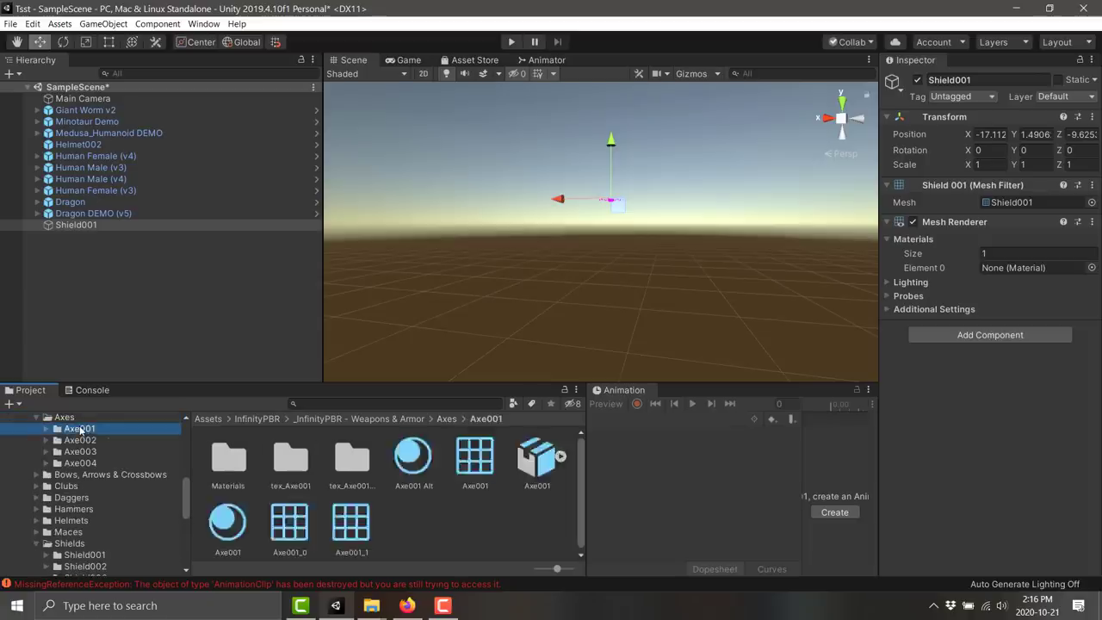
pyautogui.click(412, 462)
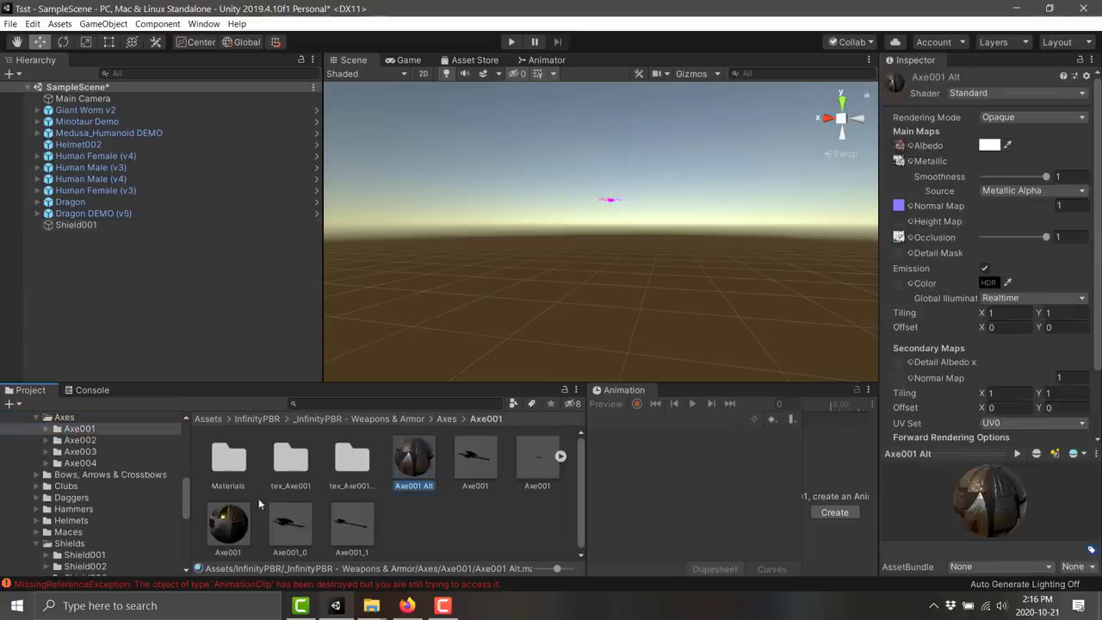
pyautogui.click(465, 460)
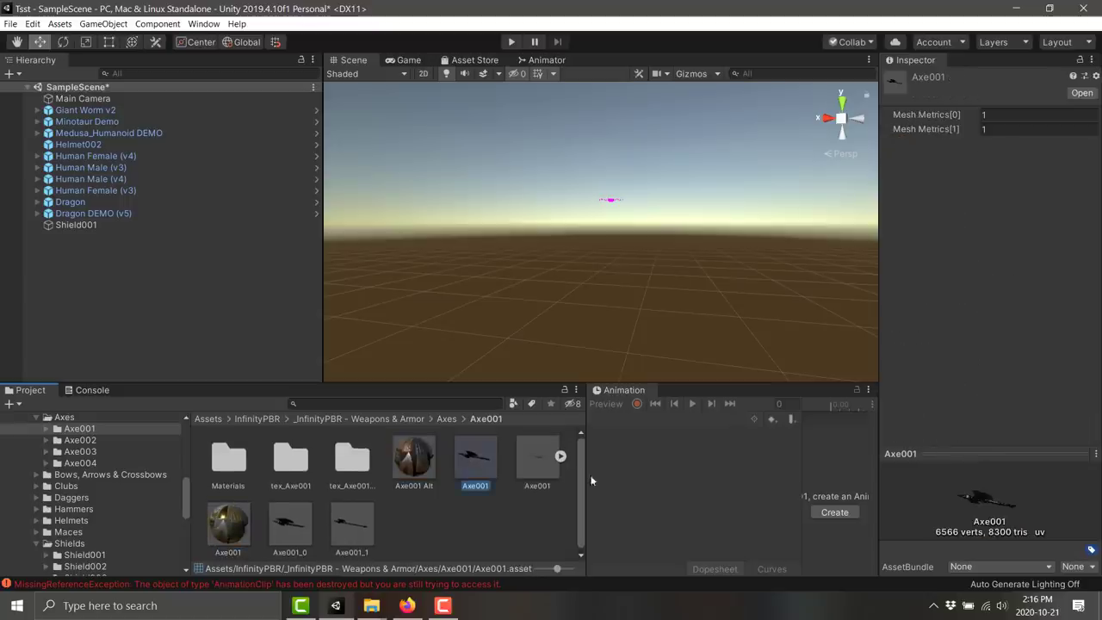
pyautogui.moveTo(1014, 493); pyautogui.dragTo(991, 482)
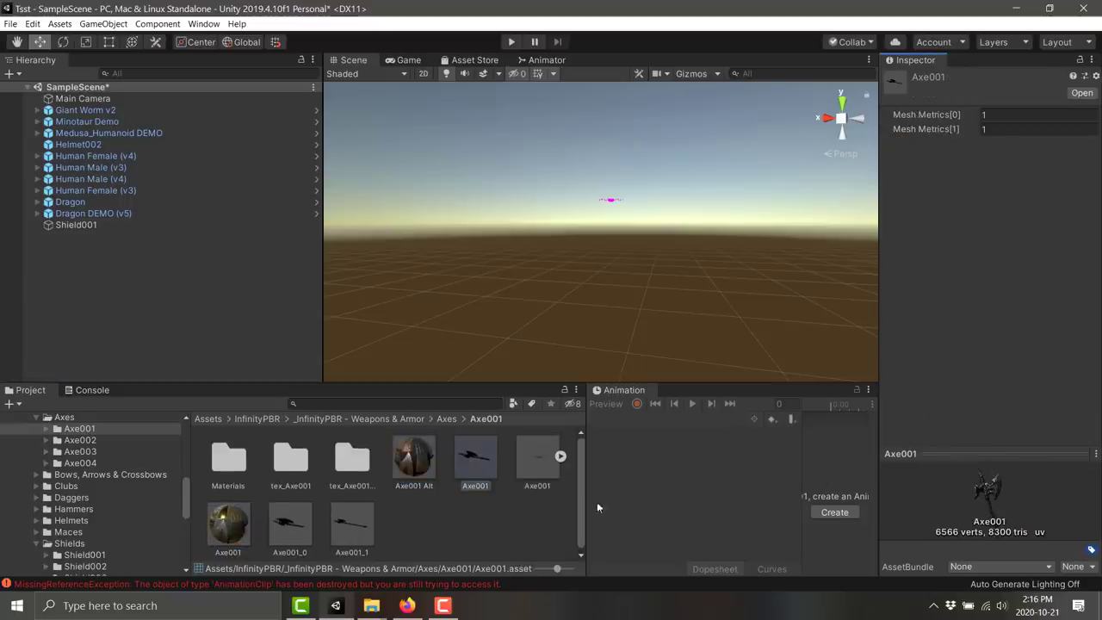
# Step: Open Clubs > Club001 and show the Club001 mesh details
pyautogui.click(66, 487)
pyautogui.doubleClick(227, 467)
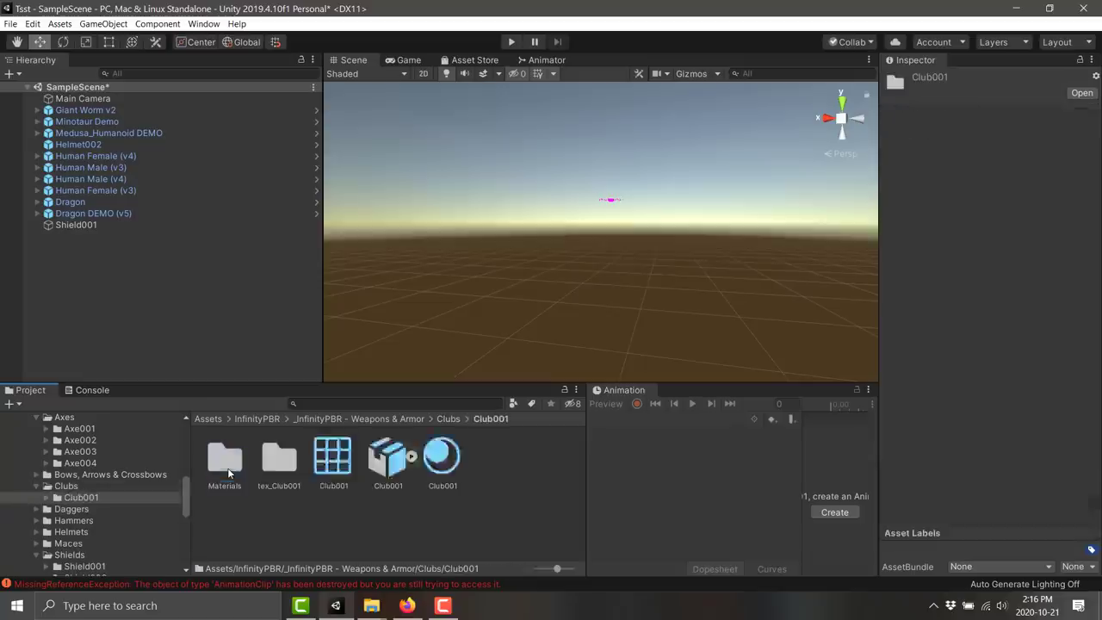
pyautogui.click(329, 469)
pyautogui.click(995, 481)
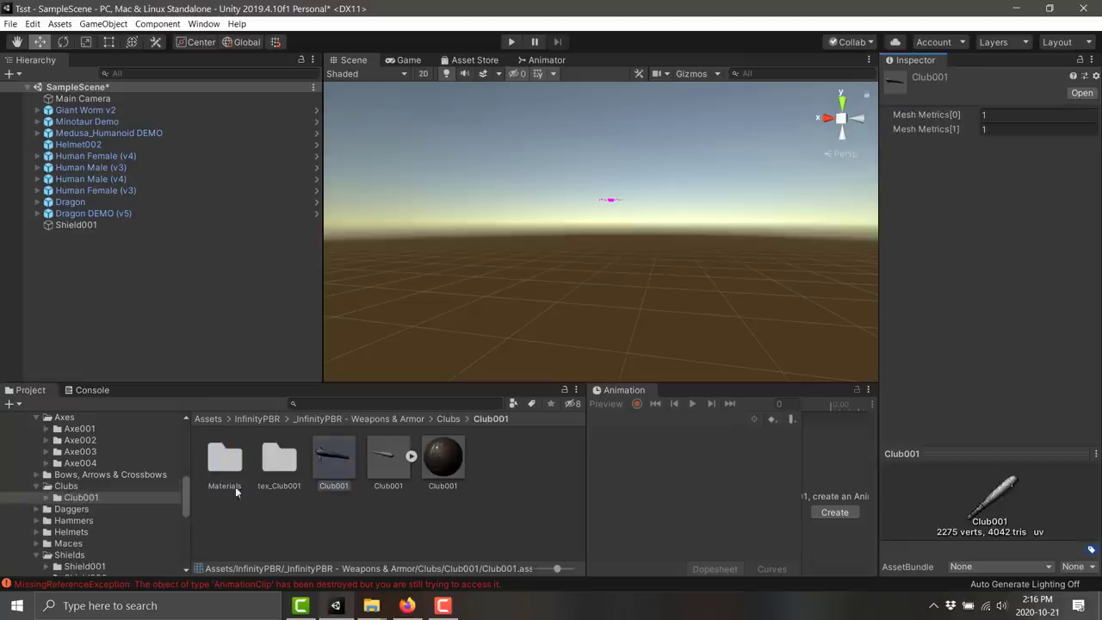
# Step: Browse Hammers, Spears and Staffs, then inspect the Sword001 mesh in Swords > Sword001
pyautogui.click(79, 522)
pyautogui.scroll(-5, 83, 530)
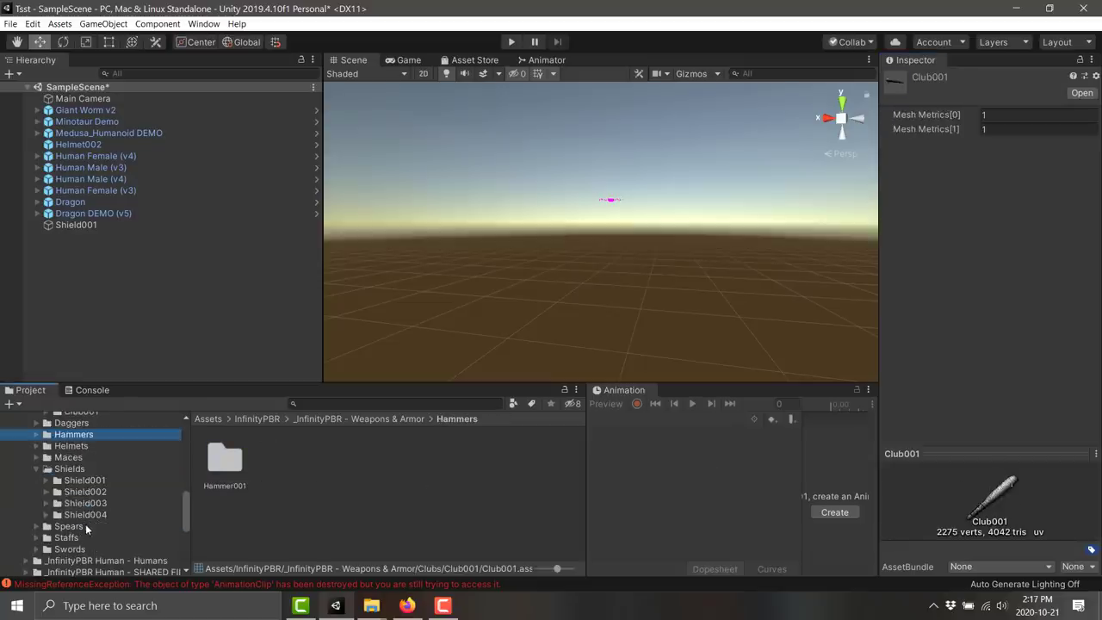
pyautogui.click(82, 529)
pyautogui.click(69, 538)
pyautogui.click(69, 549)
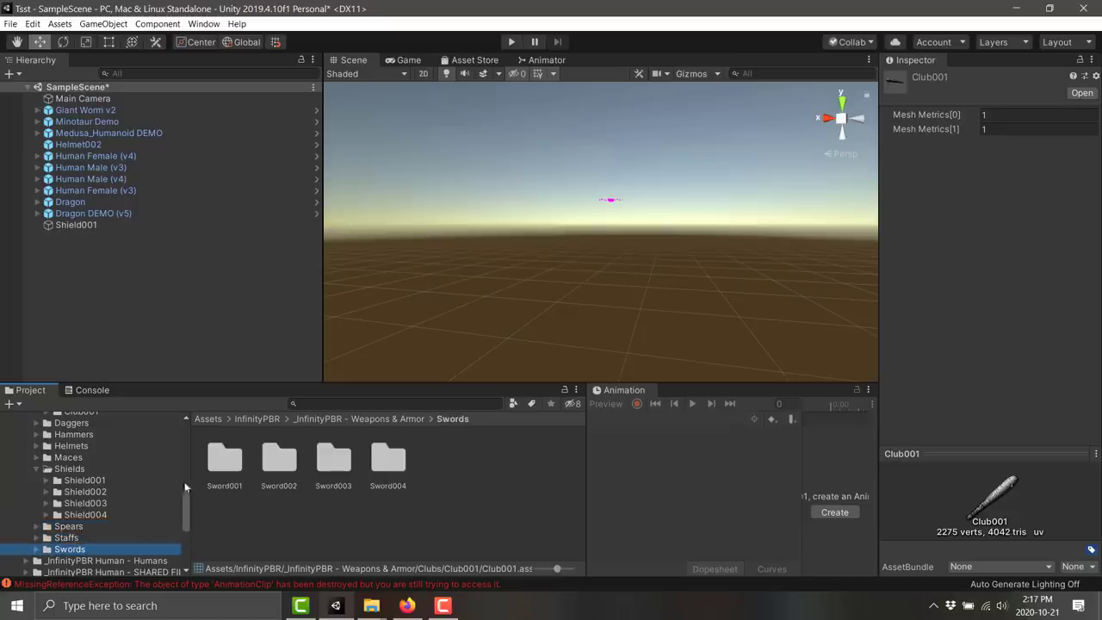
pyautogui.doubleClick(224, 459)
pyautogui.click(350, 463)
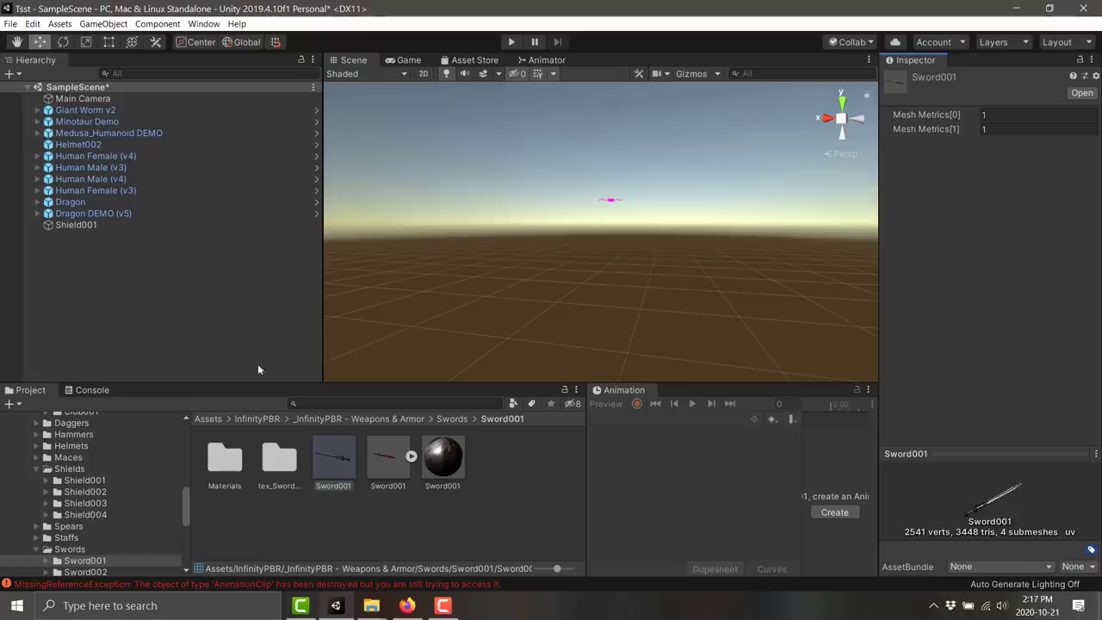
# Step: Collapse the Axes folder and scroll through the project tree
pyautogui.scroll(-5, 130, 489)
pyautogui.scroll(6, 131, 493)
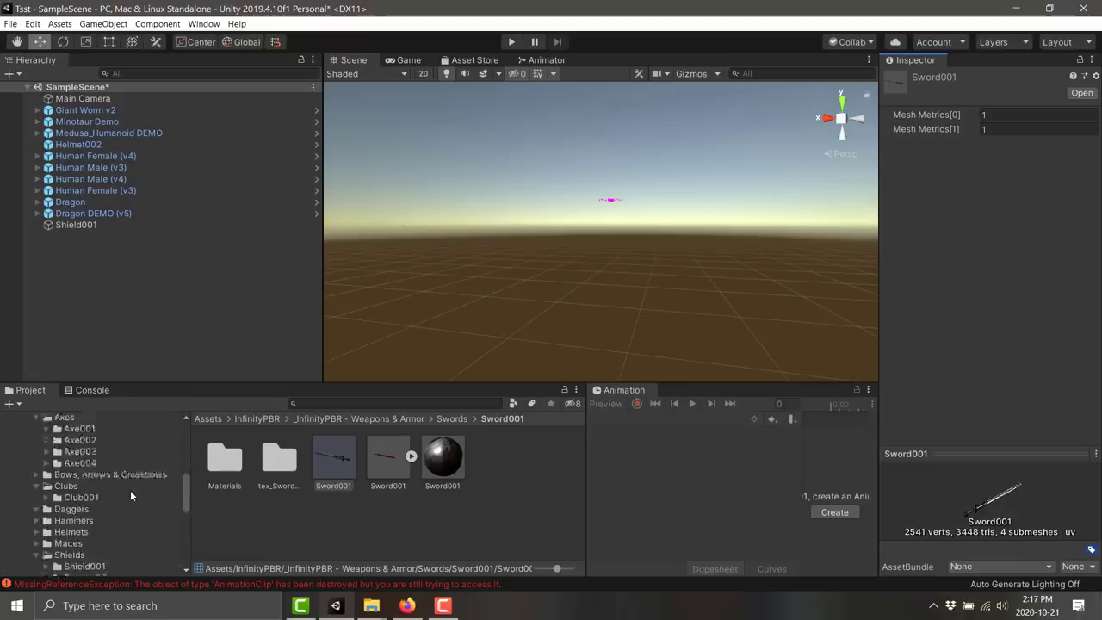
pyautogui.scroll(-2, 108, 505)
pyautogui.click(37, 416)
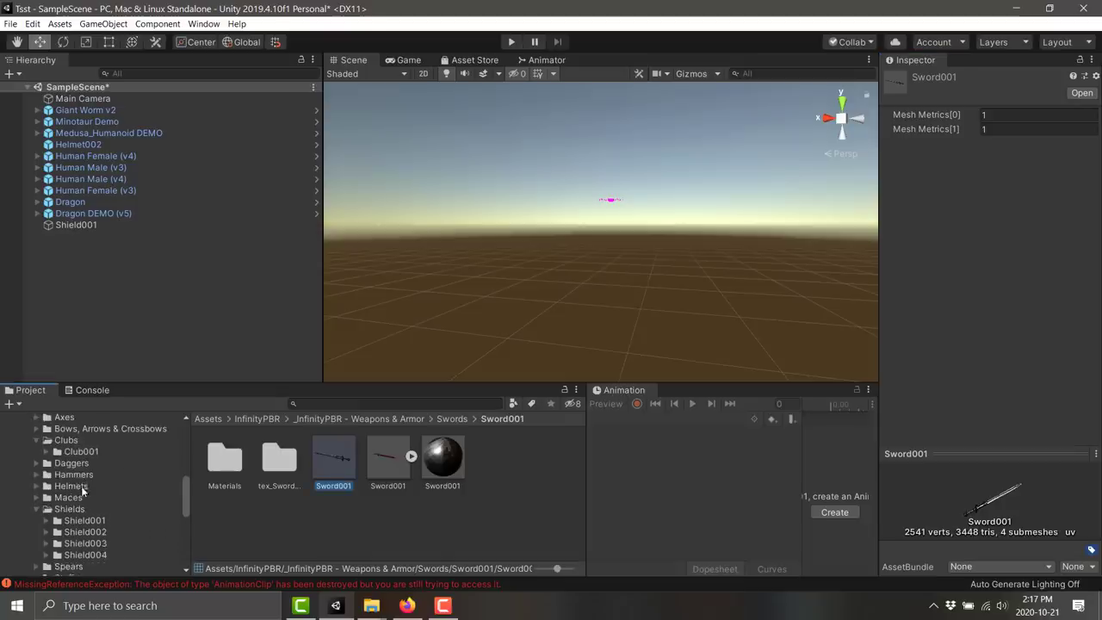
pyautogui.scroll(2, 84, 483)
pyautogui.scroll(-8, 93, 487)
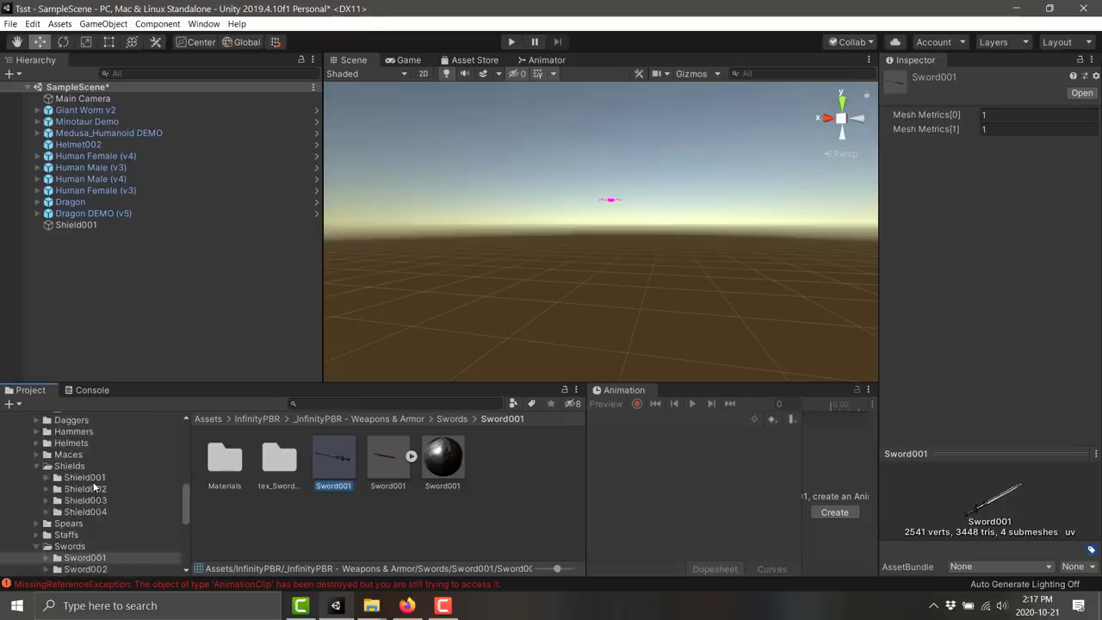
pyautogui.scroll(-2, 93, 489)
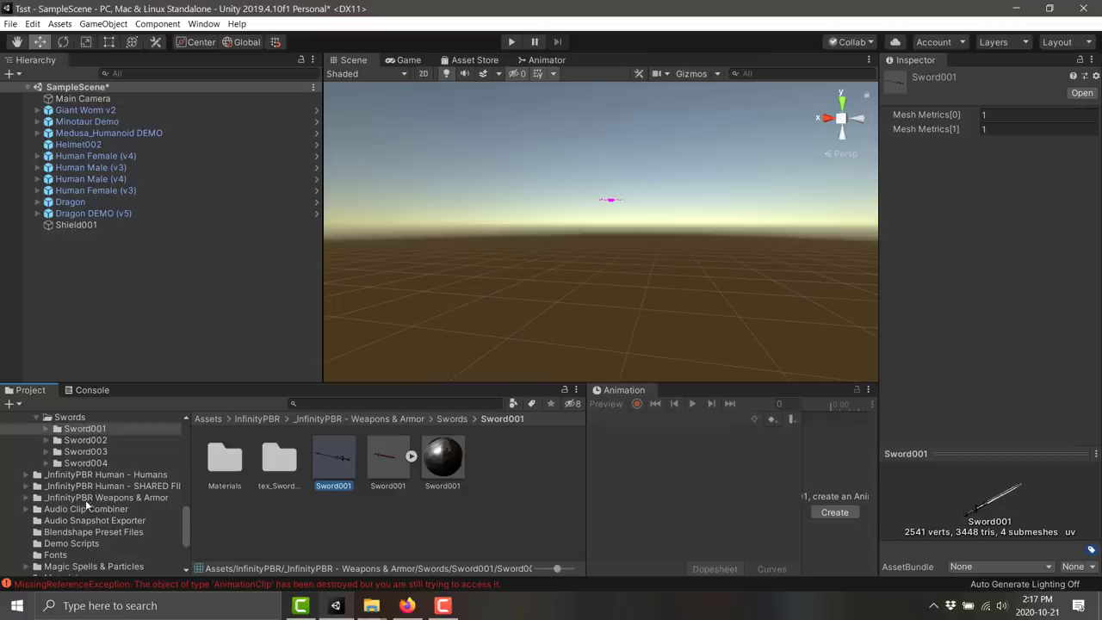
# Step: Expand _InfinityPBR Weapons & Armor and its Armor Sets folder
pyautogui.click(86, 500)
pyautogui.click(36, 498)
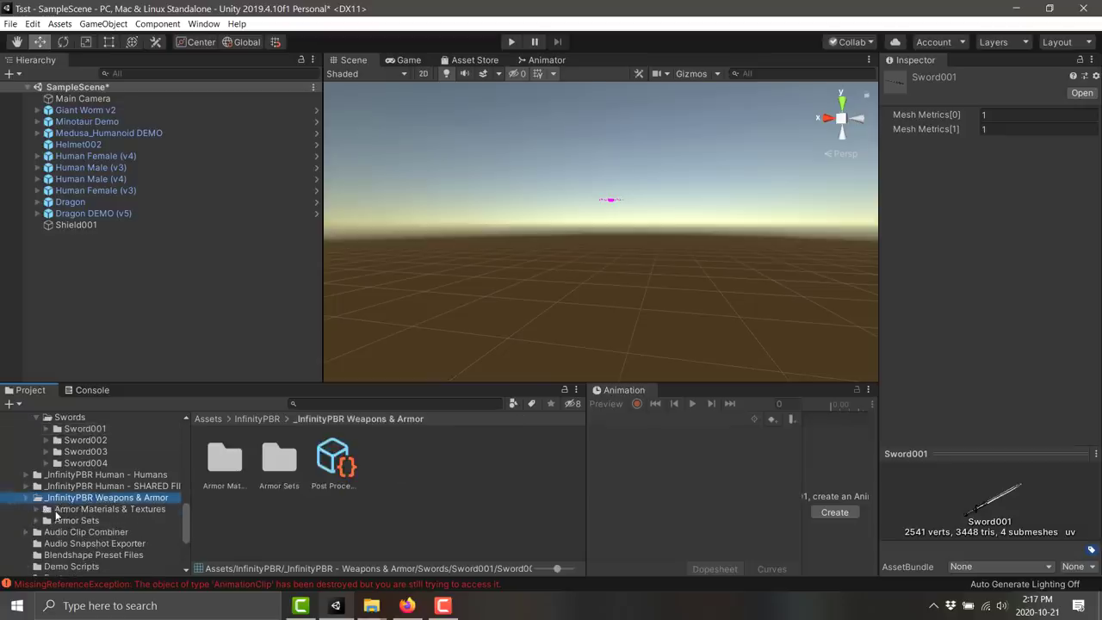
pyautogui.click(41, 510)
pyautogui.click(39, 521)
pyautogui.click(37, 521)
pyautogui.scroll(-4, 62, 528)
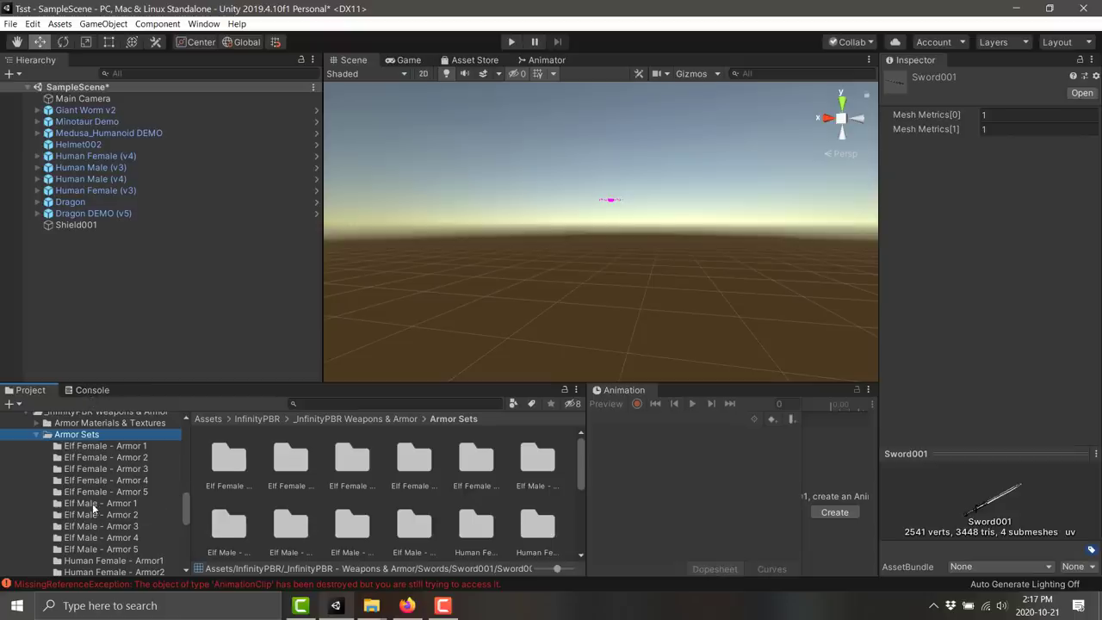
# Step: Inspect the Elf Male - Armor 1 pieces, including Armor1_Main and Armor1_Pauldron_L2
pyautogui.click(93, 502)
pyautogui.click(285, 465)
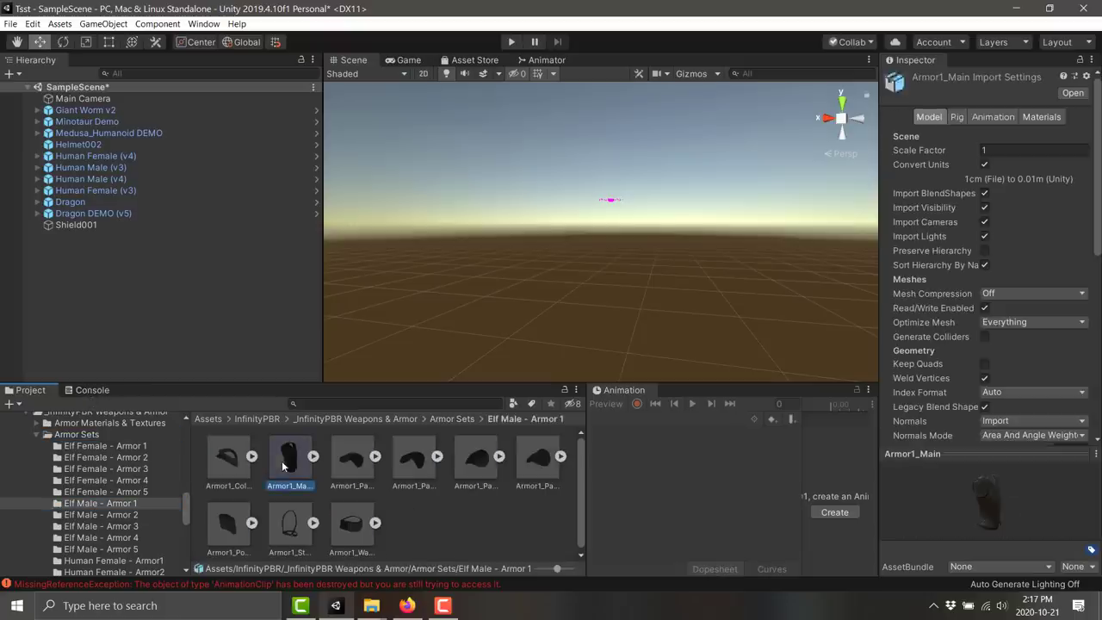
pyautogui.moveTo(1006, 503); pyautogui.dragTo(952, 497)
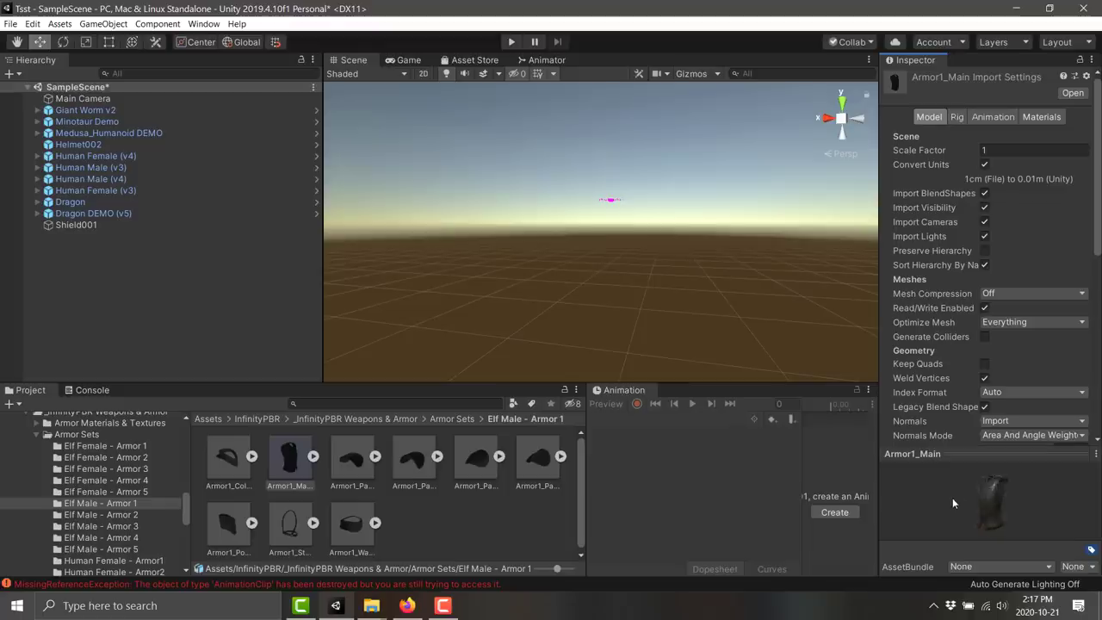
pyautogui.moveTo(1020, 508); pyautogui.dragTo(990, 509)
pyautogui.click(227, 456)
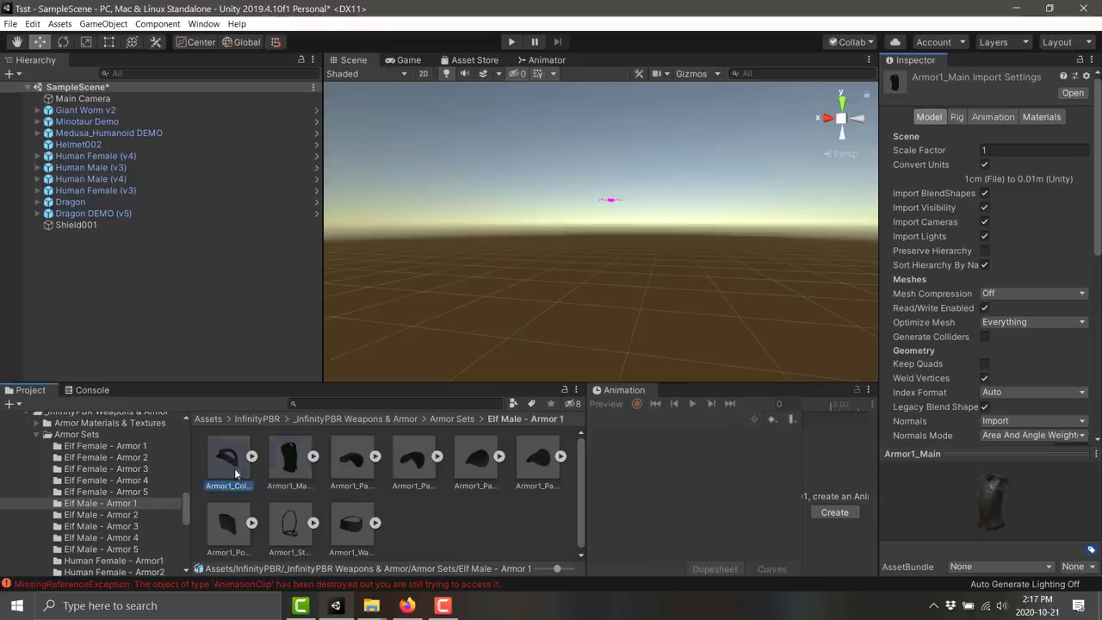
pyautogui.click(357, 465)
pyautogui.click(413, 456)
# Step: Open Human Female - Armor1 and show its Armor1_Main import settings
pyautogui.click(78, 537)
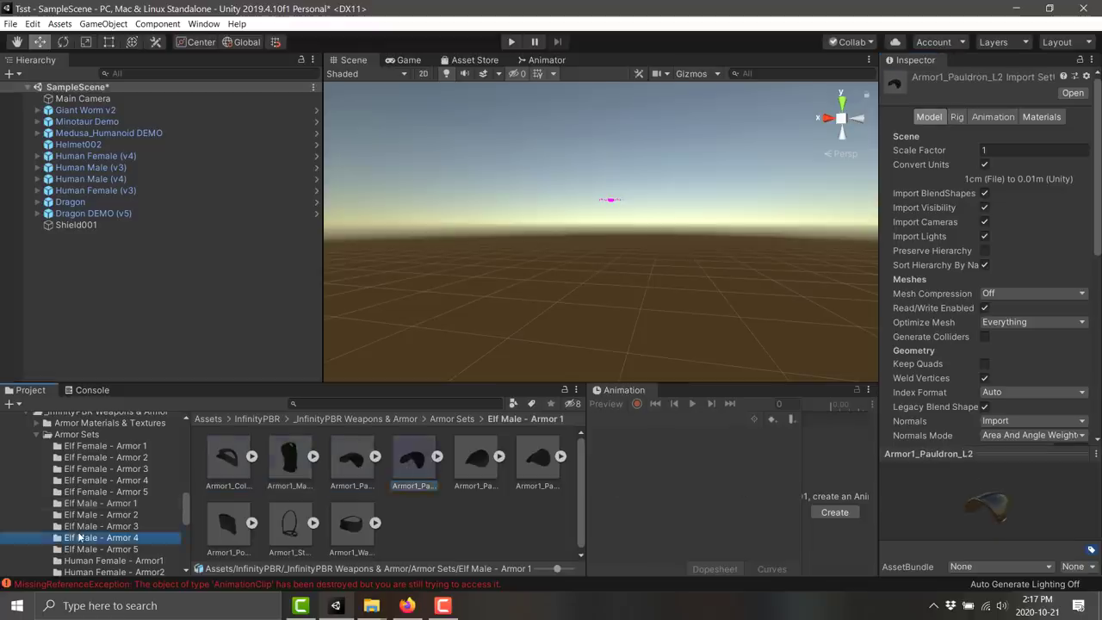
pyautogui.click(93, 561)
pyautogui.scroll(-1, 93, 560)
pyautogui.click(303, 463)
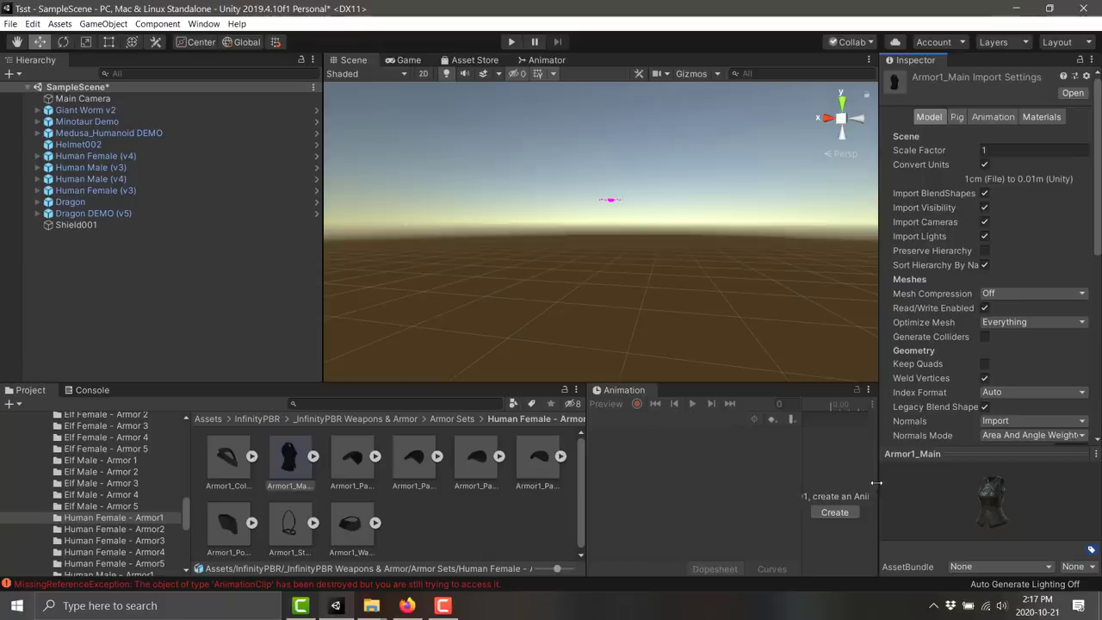
# Step: Enlarge the Inspector preview and view the Armor2 Main, Big Belt and Neckbelts pieces
pyautogui.moveTo(879, 482); pyautogui.dragTo(619, 465)
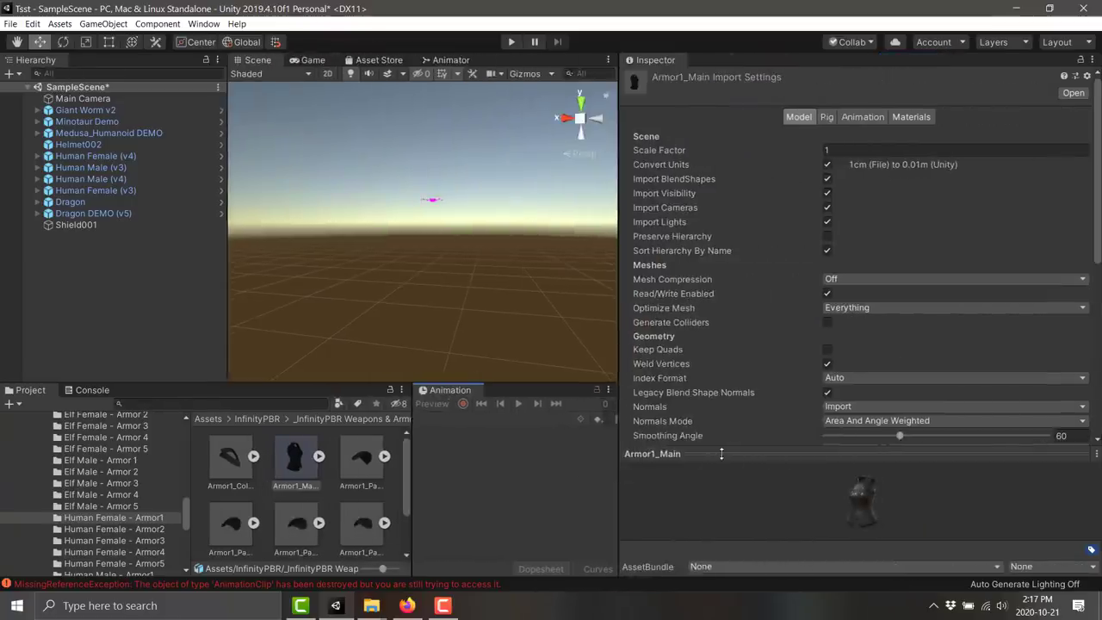
pyautogui.moveTo(721, 454); pyautogui.dragTo(730, 156)
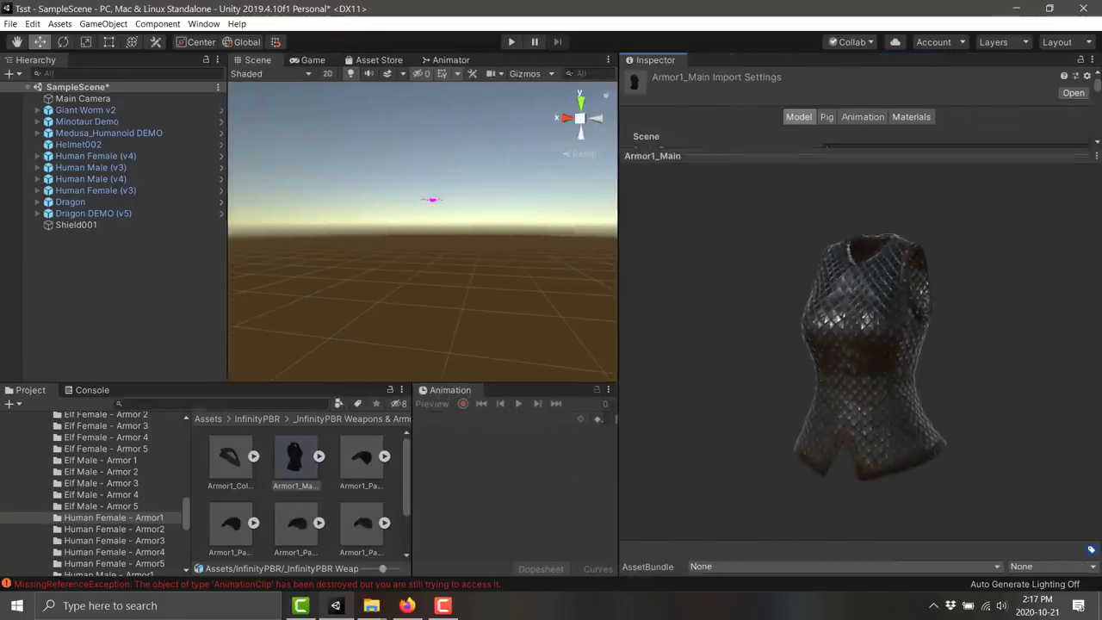
pyautogui.click(103, 529)
pyautogui.click(229, 522)
pyautogui.click(231, 463)
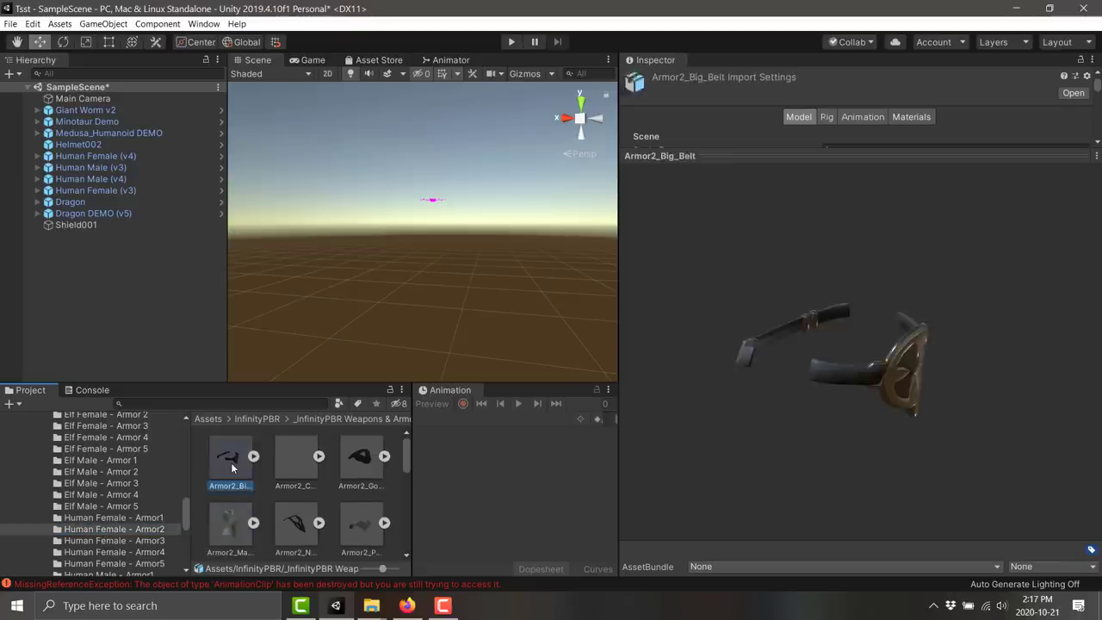
pyautogui.click(295, 453)
pyautogui.click(293, 513)
# Step: Preview the complete unrigged Armor 2 model, then open the Armor Materials & Textures folder
pyautogui.scroll(-3, 124, 498)
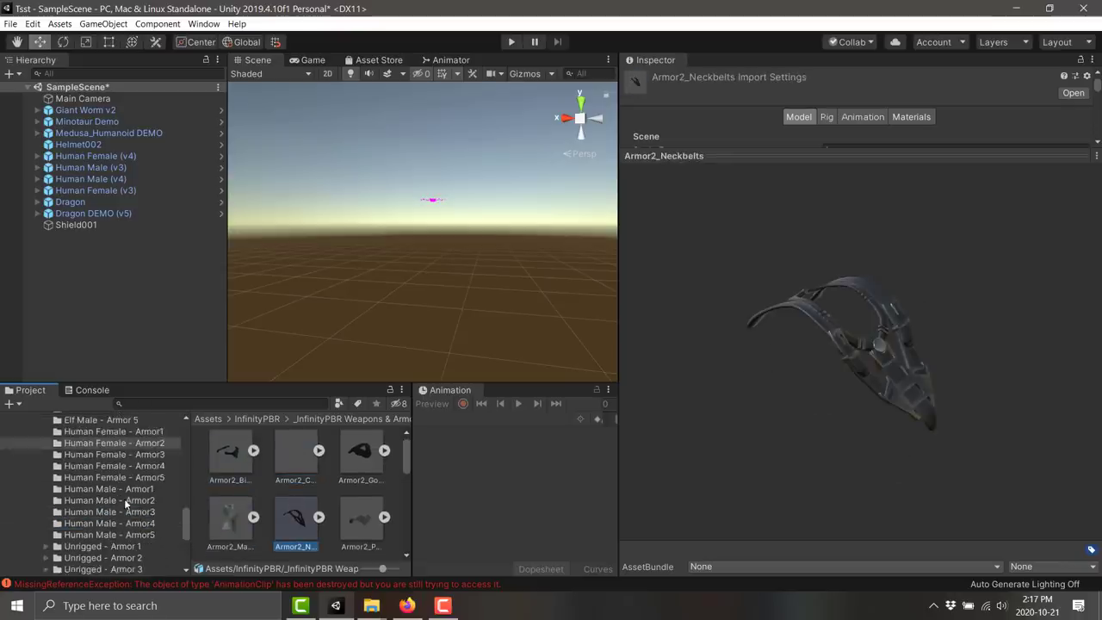
pyautogui.scroll(-1, 124, 498)
pyautogui.click(110, 516)
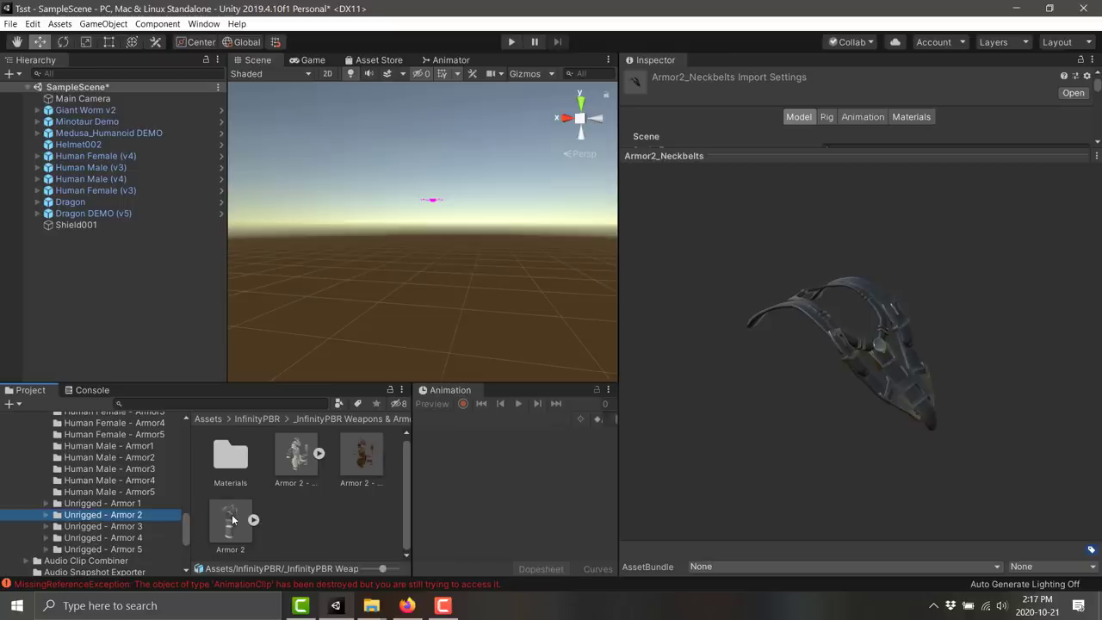
pyautogui.click(231, 519)
pyautogui.scroll(5, 92, 520)
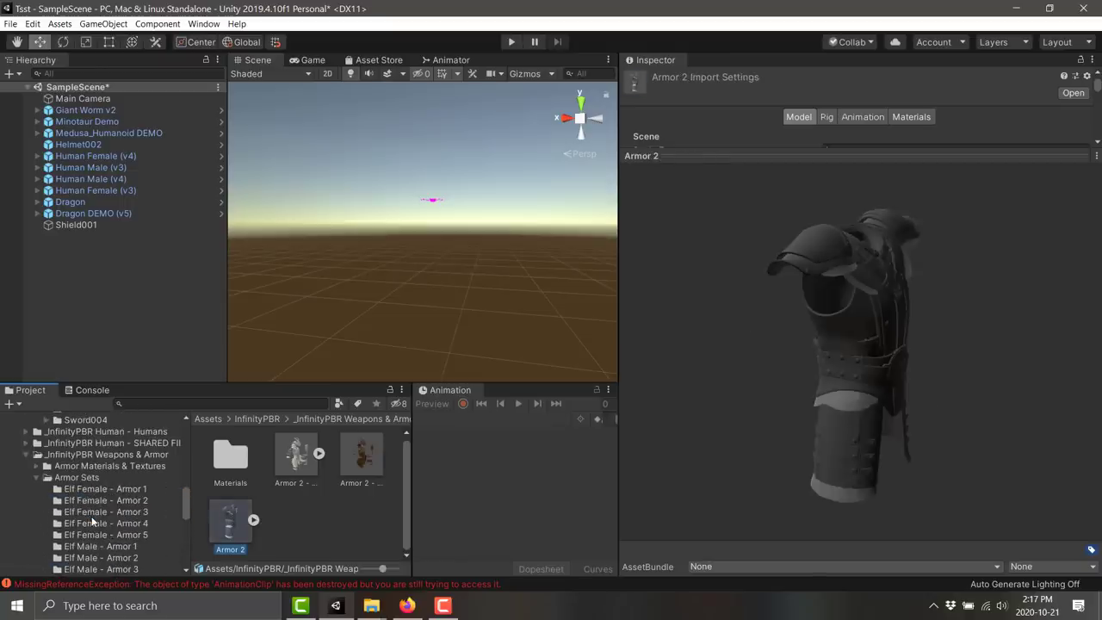
pyautogui.click(107, 466)
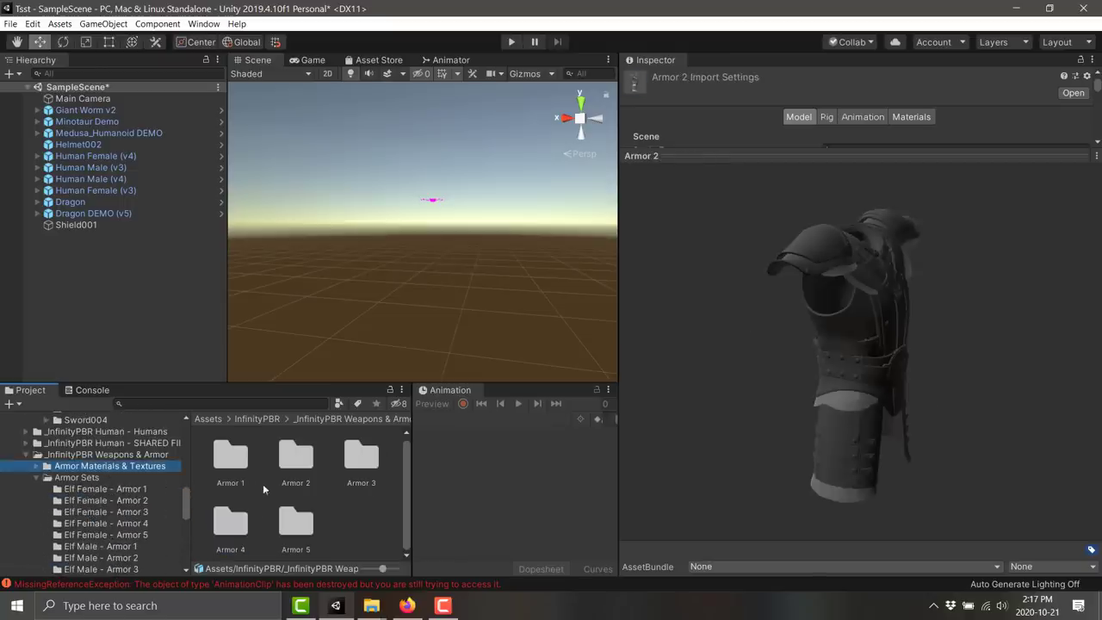
# Step: Open the Armor 1 folder and look through the Armor 1 - Leather 2 texture maps
pyautogui.doubleClick(237, 465)
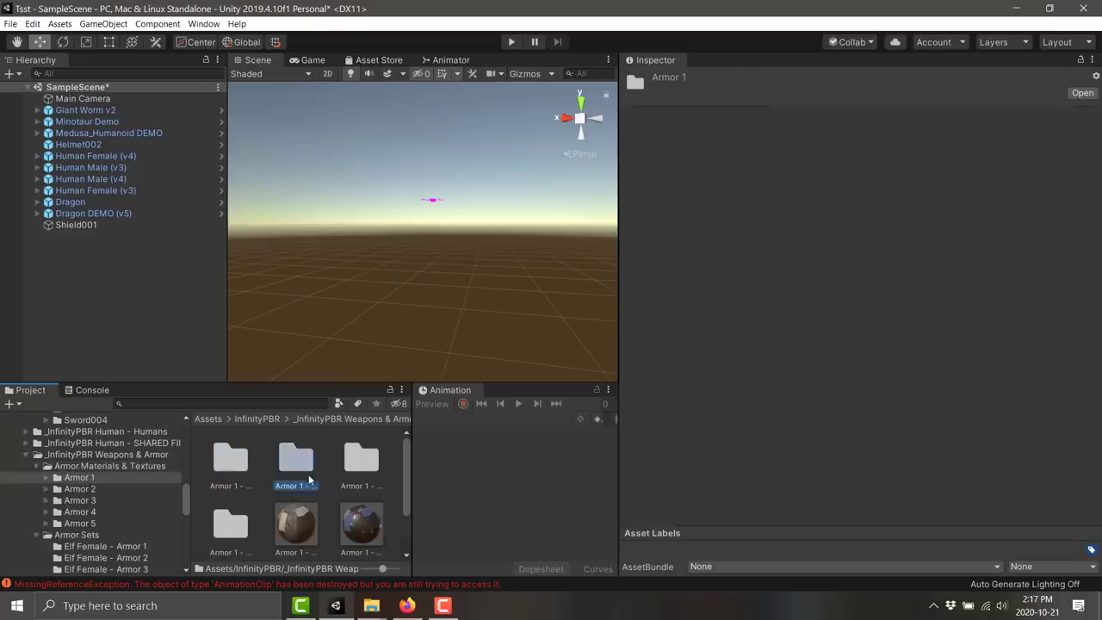
pyautogui.doubleClick(301, 470)
pyautogui.click(326, 477)
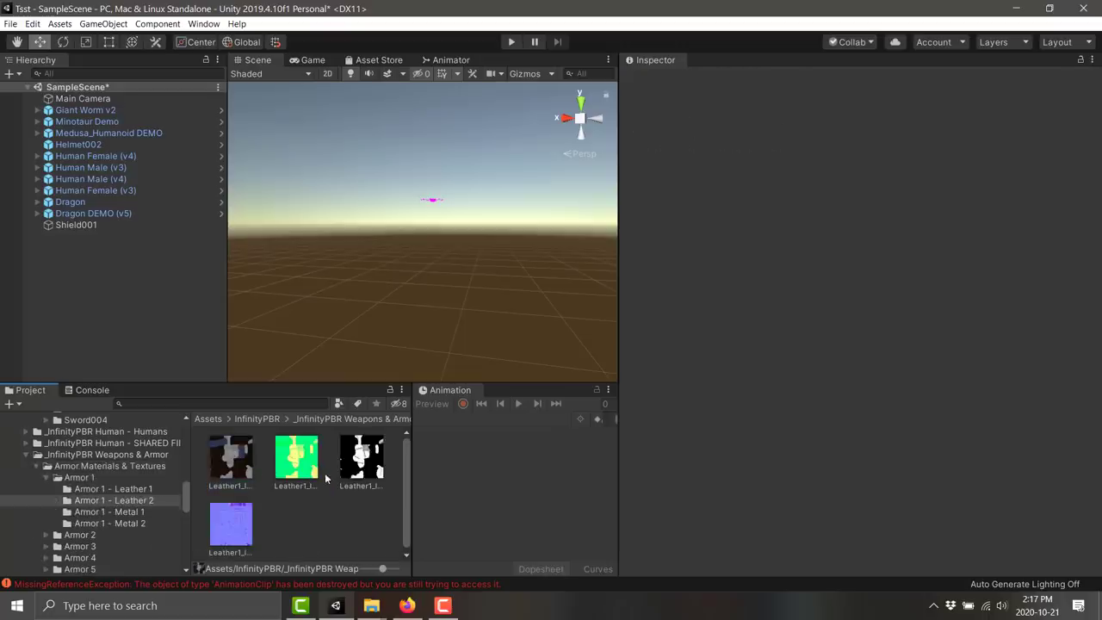
pyautogui.scroll(-2, 99, 515)
# Step: Preview the Armor 4 - Leather 1 and Leather 2 materials on their spheres
pyautogui.click(98, 514)
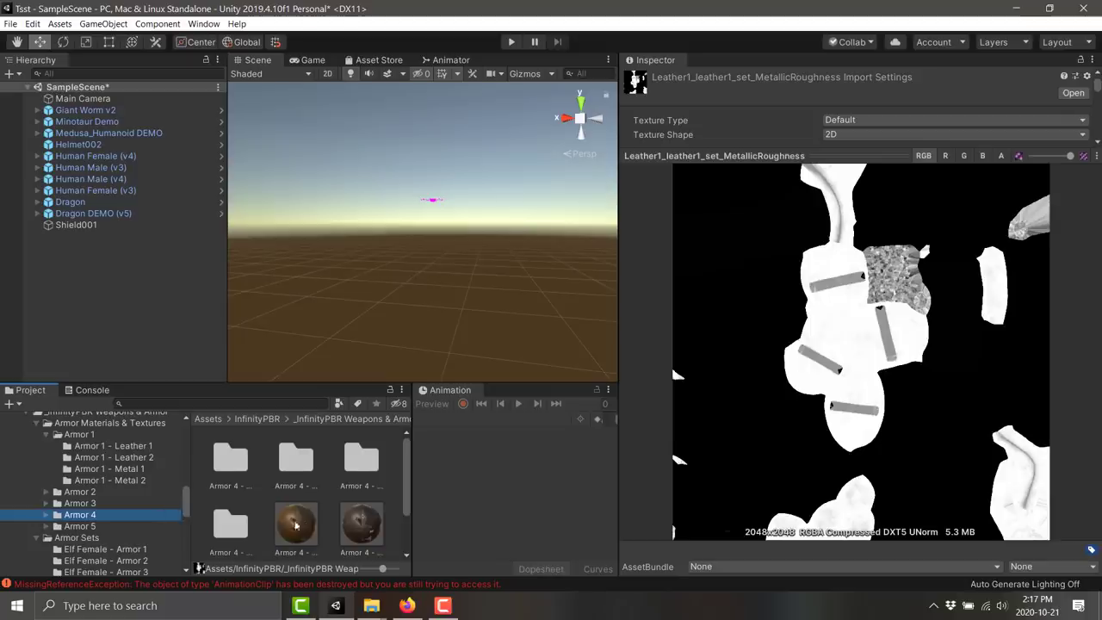
pyautogui.click(308, 526)
pyautogui.click(361, 517)
pyautogui.scroll(-1, 265, 506)
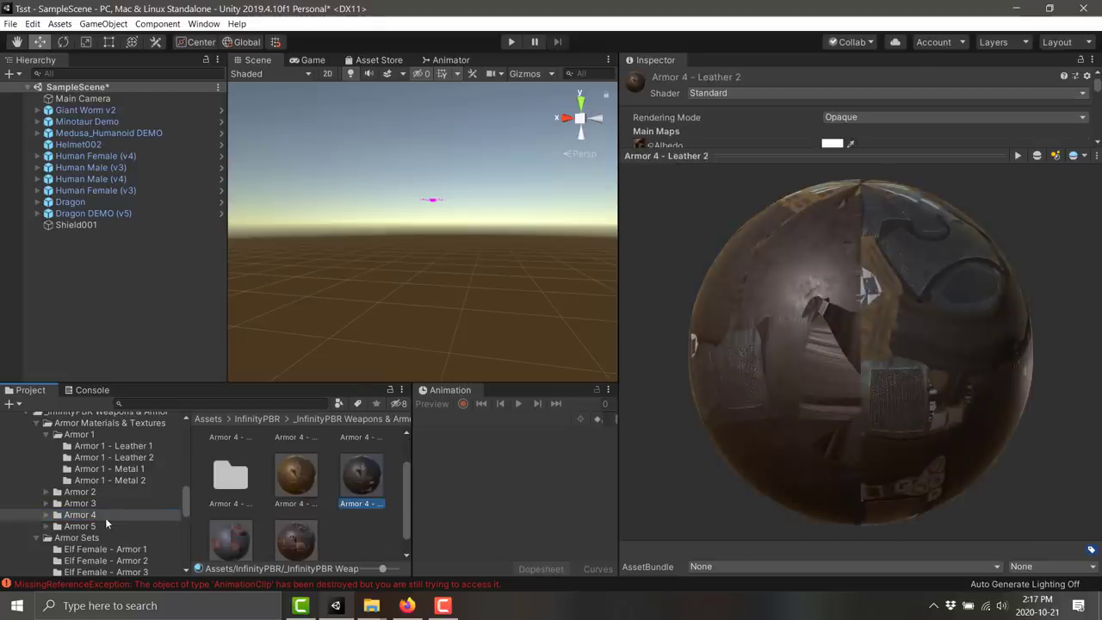
pyautogui.scroll(-3, 105, 520)
pyautogui.scroll(-2, 106, 518)
# Step: Browse the Elf armor sets and select the Human Male - Armor3 pieces
pyautogui.click(105, 522)
pyautogui.click(108, 511)
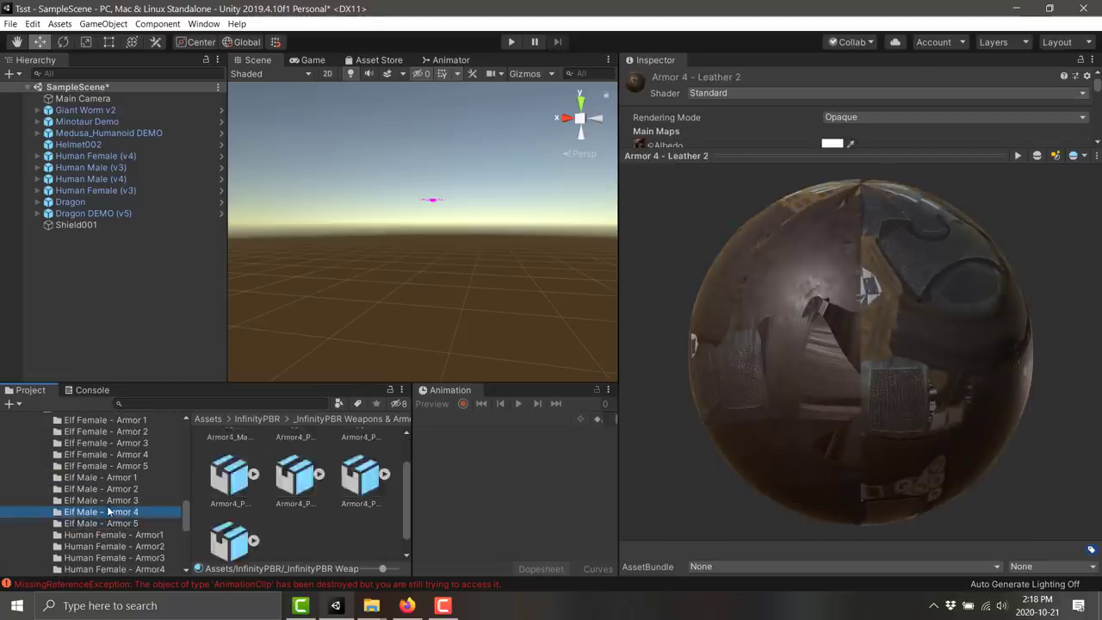
pyautogui.click(115, 490)
pyautogui.scroll(1, 114, 491)
pyautogui.scroll(-3, 110, 488)
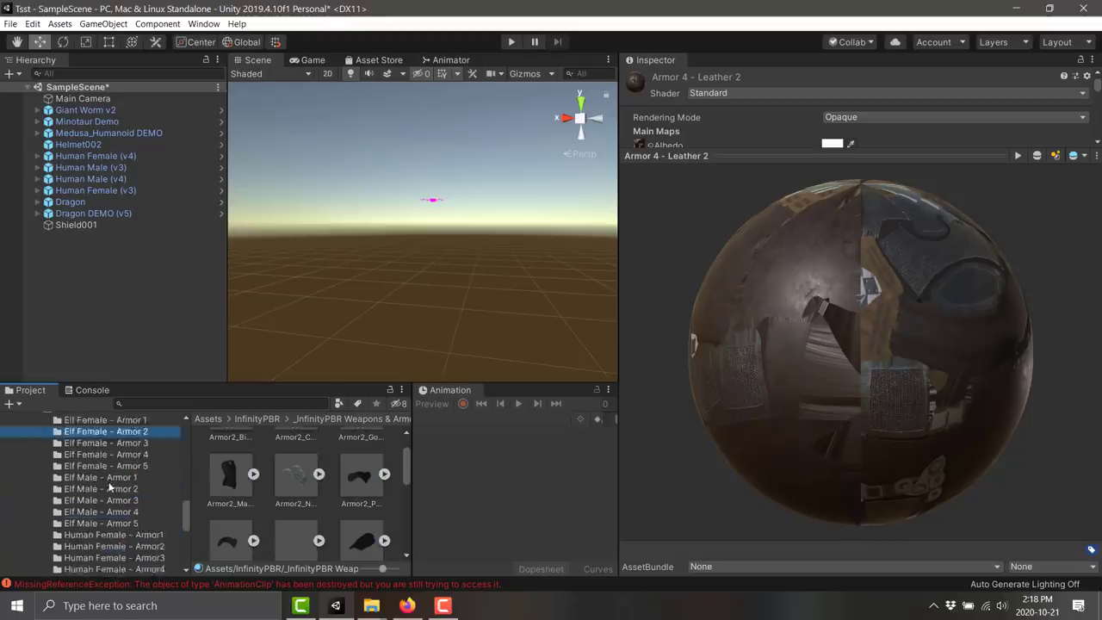
pyautogui.scroll(-2, 109, 487)
pyautogui.click(103, 488)
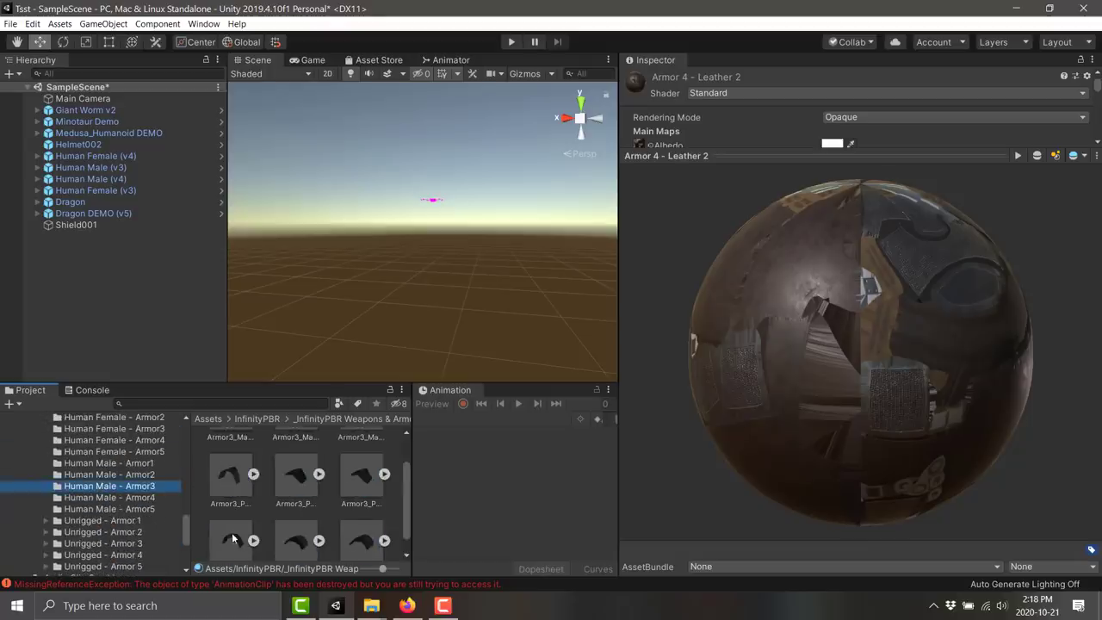
pyautogui.scroll(1, 233, 539)
# Step: Preview the Armor3_Main1, Armor3_Main2 and Armor3 pauldron models, including Pauldron_L1, R2 and L3
pyautogui.click(239, 467)
pyautogui.click(301, 459)
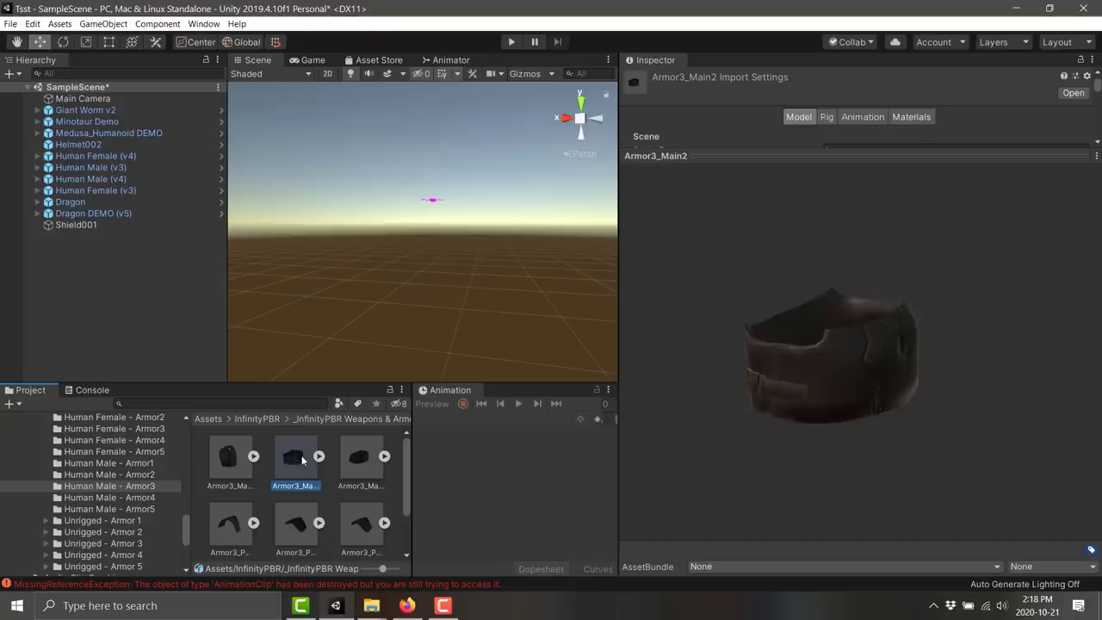
pyautogui.click(295, 523)
pyautogui.click(231, 523)
pyautogui.scroll(-1, 348, 496)
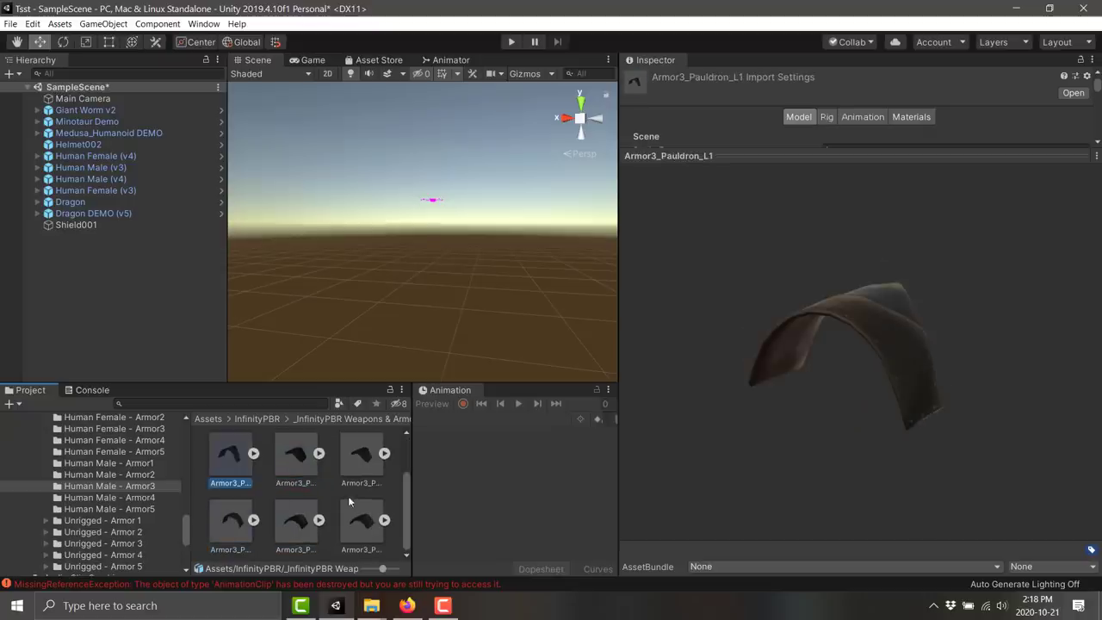
pyautogui.click(300, 518)
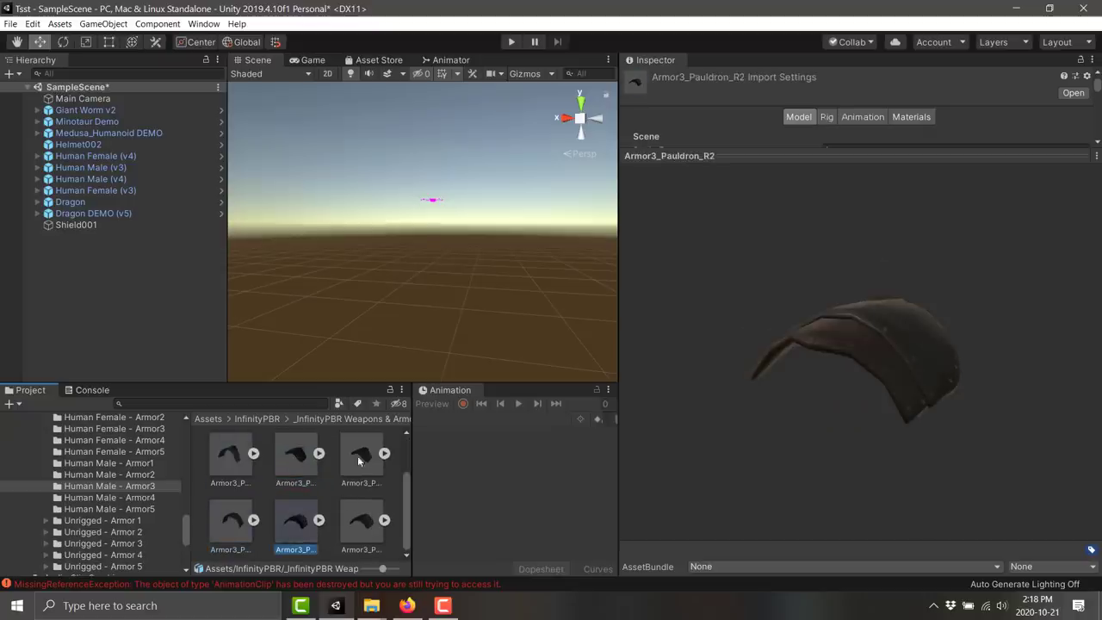
pyautogui.click(367, 520)
pyautogui.click(368, 468)
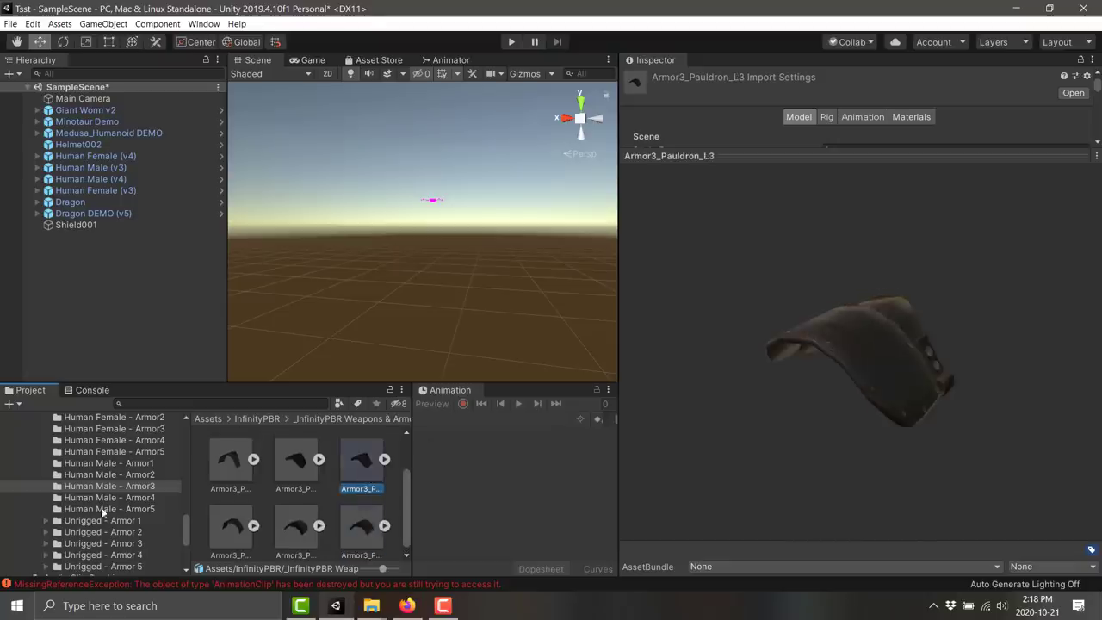
# Step: Preview the Human Male Armor5 pieces: Pauldron_Belt, Pouch_L and finally Pouch_R
pyautogui.click(109, 509)
pyautogui.click(243, 471)
pyautogui.click(295, 469)
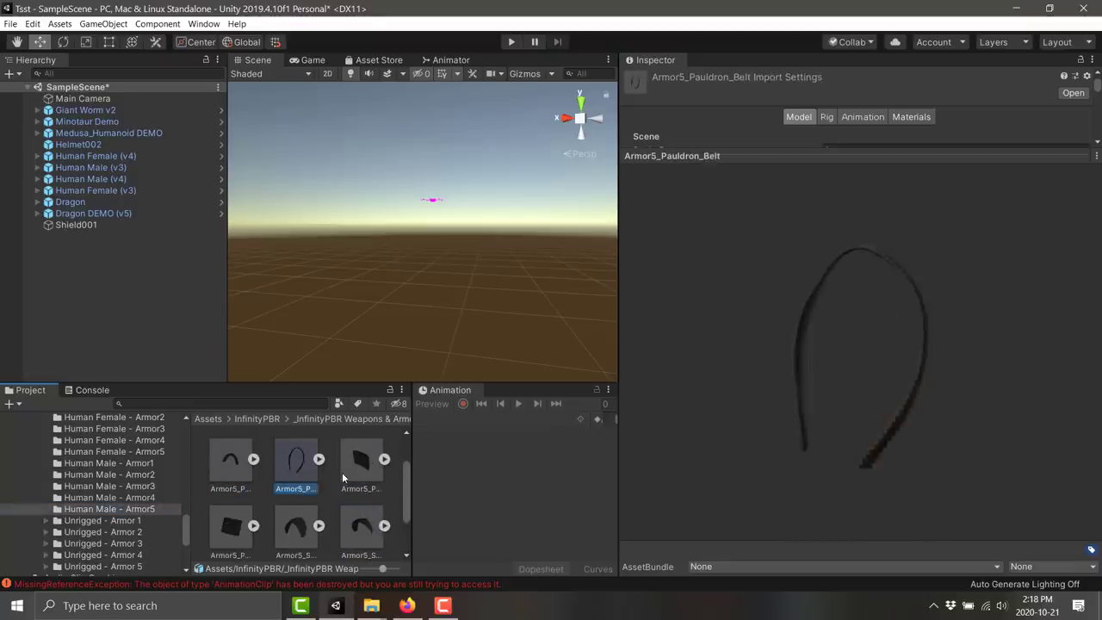
pyautogui.click(345, 472)
pyautogui.click(296, 525)
pyautogui.click(231, 517)
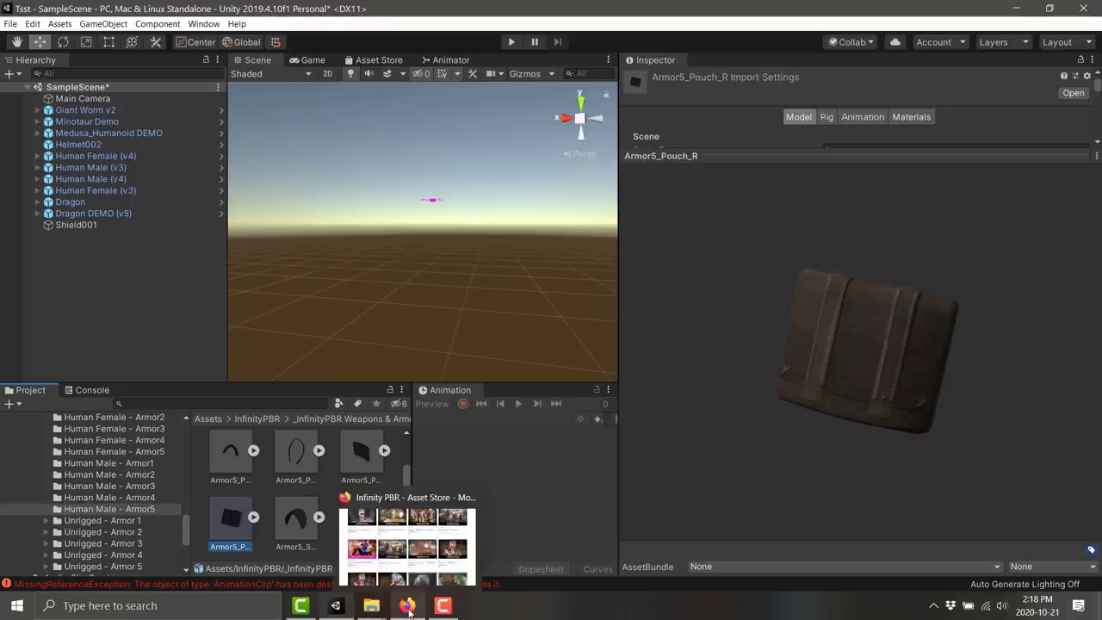
# Step: Return to Firefox's Humble Bundle tab and scroll up to the bundle header
pyautogui.click(408, 606)
pyautogui.hotkey('ctrl', 'Tab')
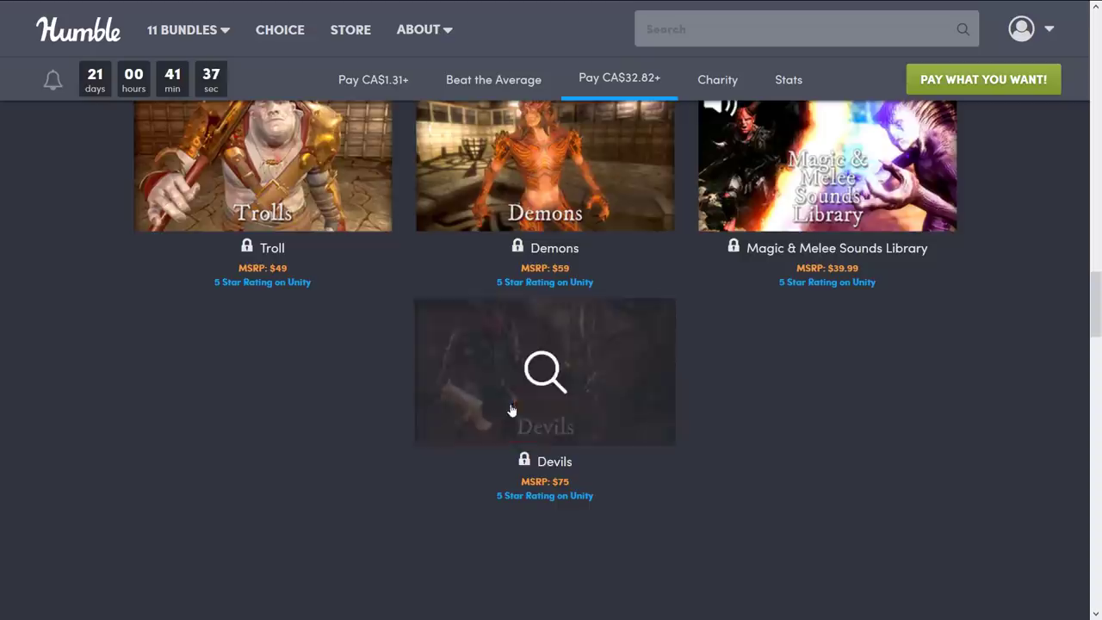
pyautogui.scroll(15, 885, 430)
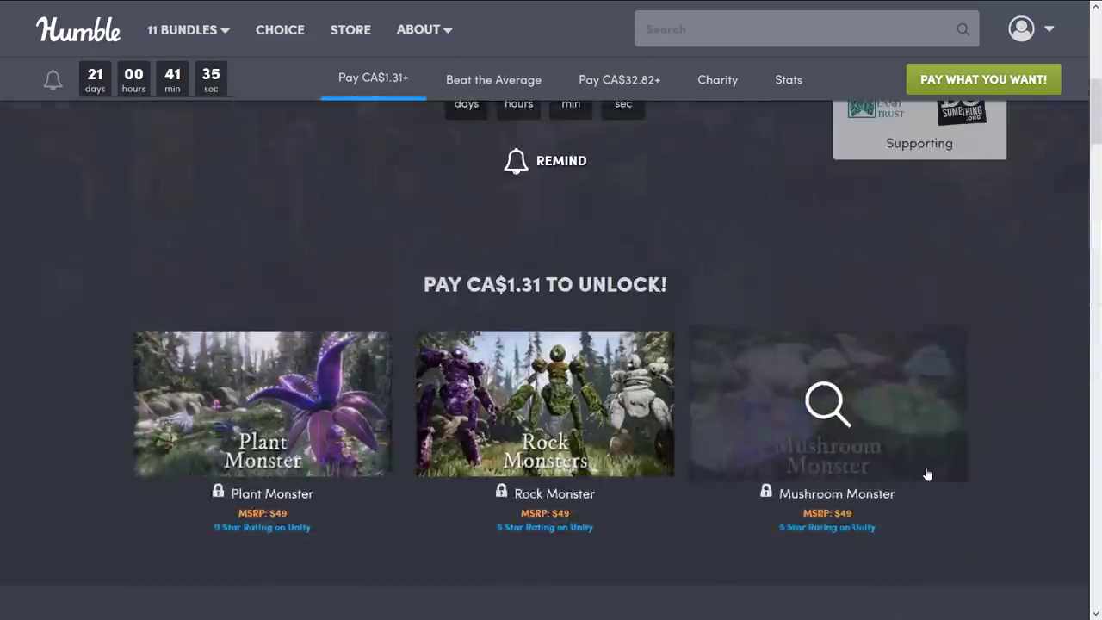
pyautogui.scroll(5, 927, 475)
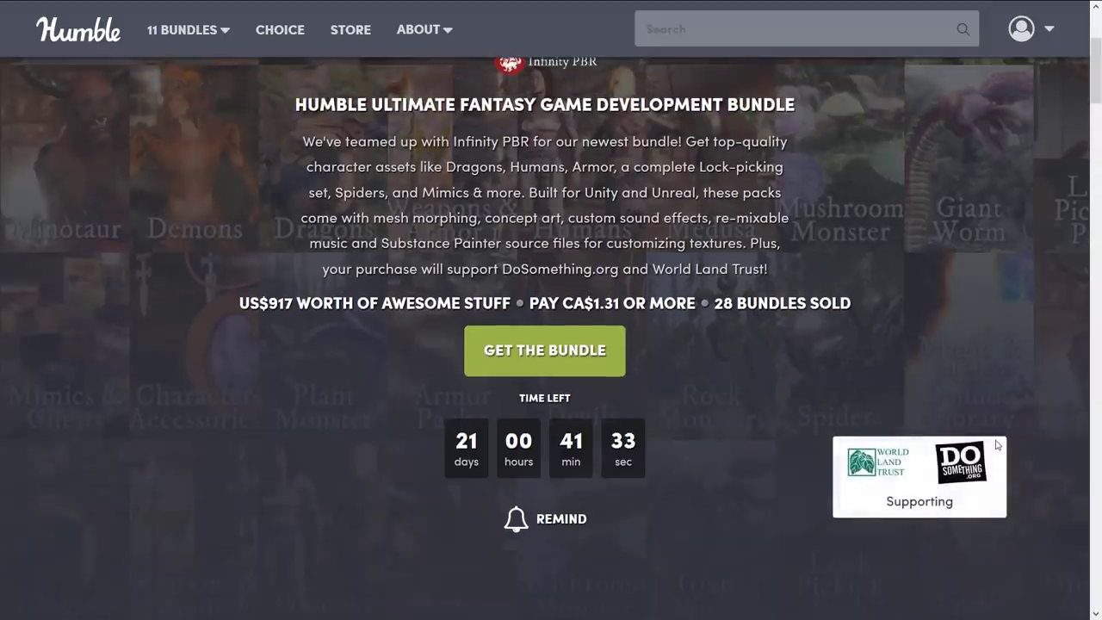
pyautogui.scroll(2, 1004, 446)
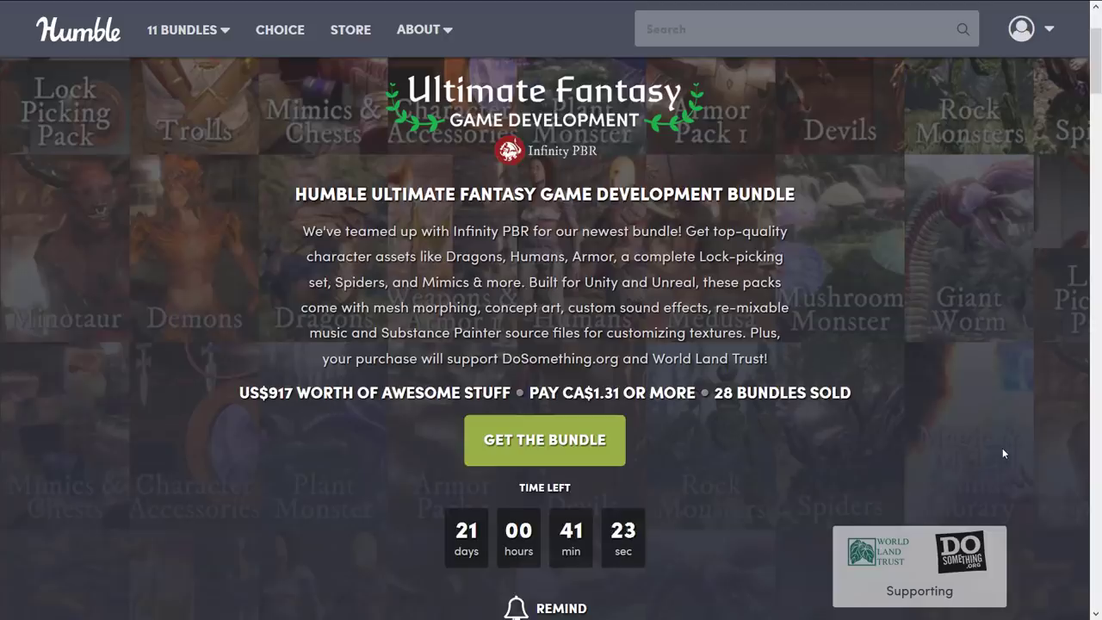
# Step: Scroll through the price tiers down to the CA$32.82 items
pyautogui.scroll(-3, 836, 380)
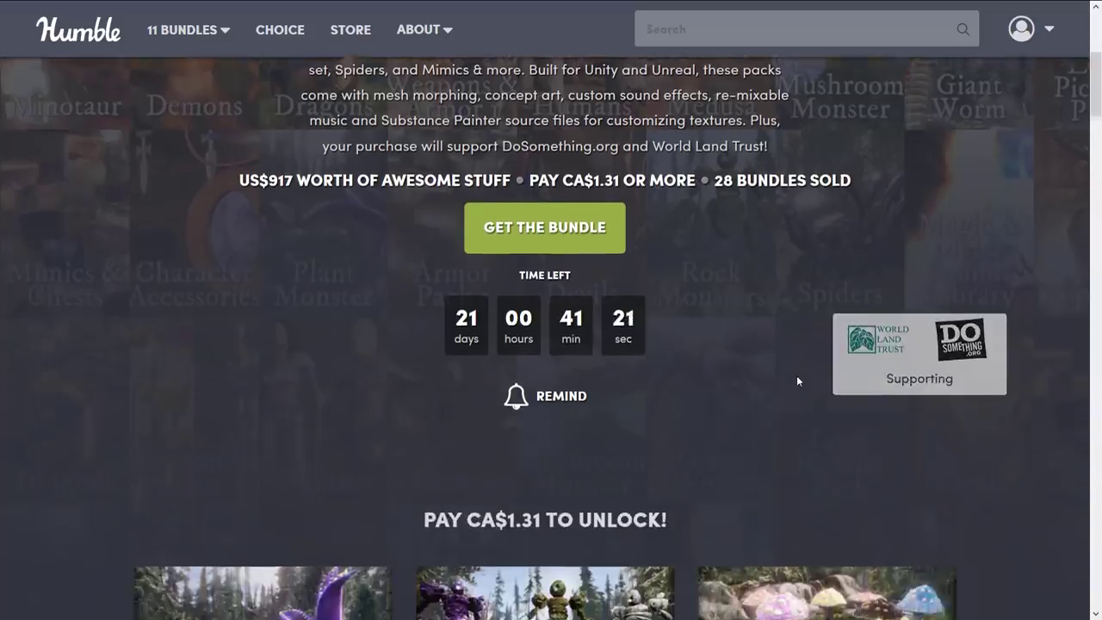
pyautogui.scroll(-3, 797, 379)
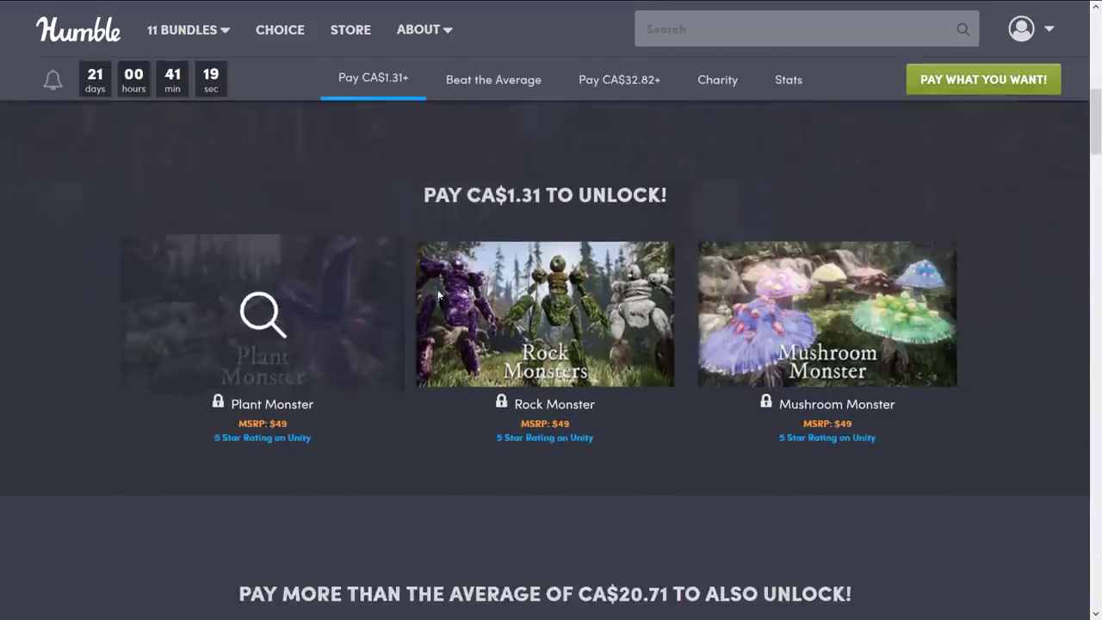
pyautogui.scroll(-4, 926, 457)
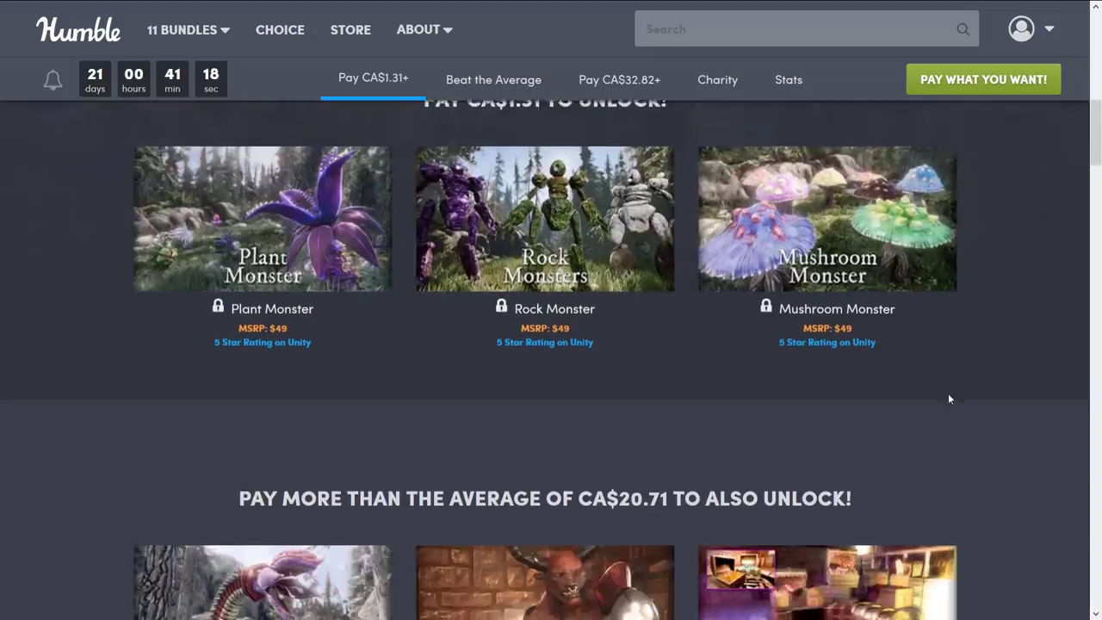
pyautogui.scroll(-4, 947, 379)
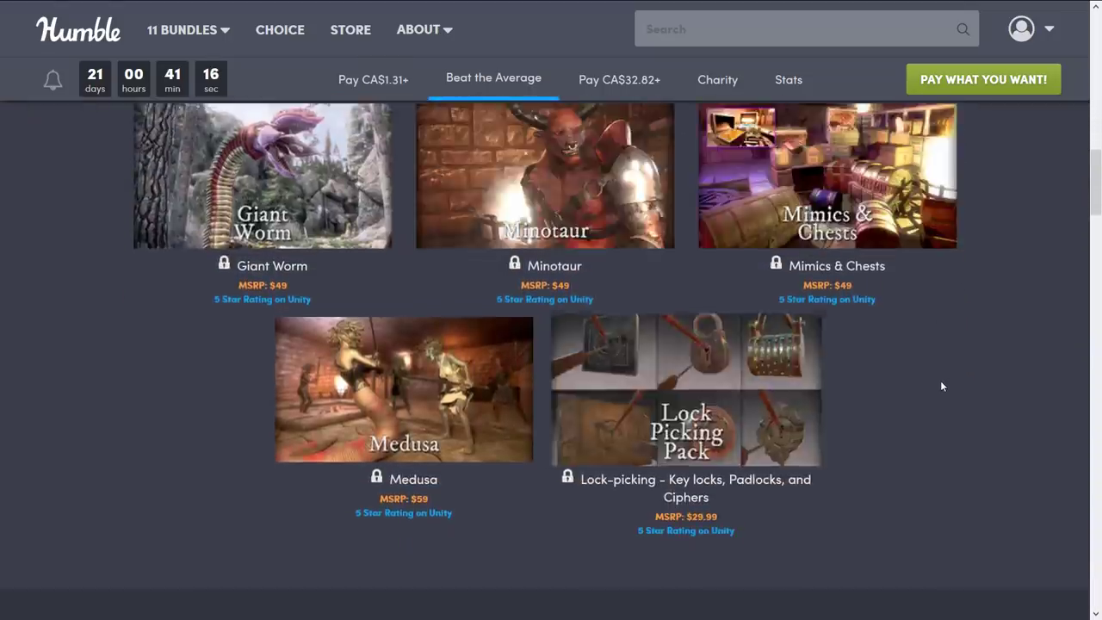
pyautogui.scroll(-3, 947, 378)
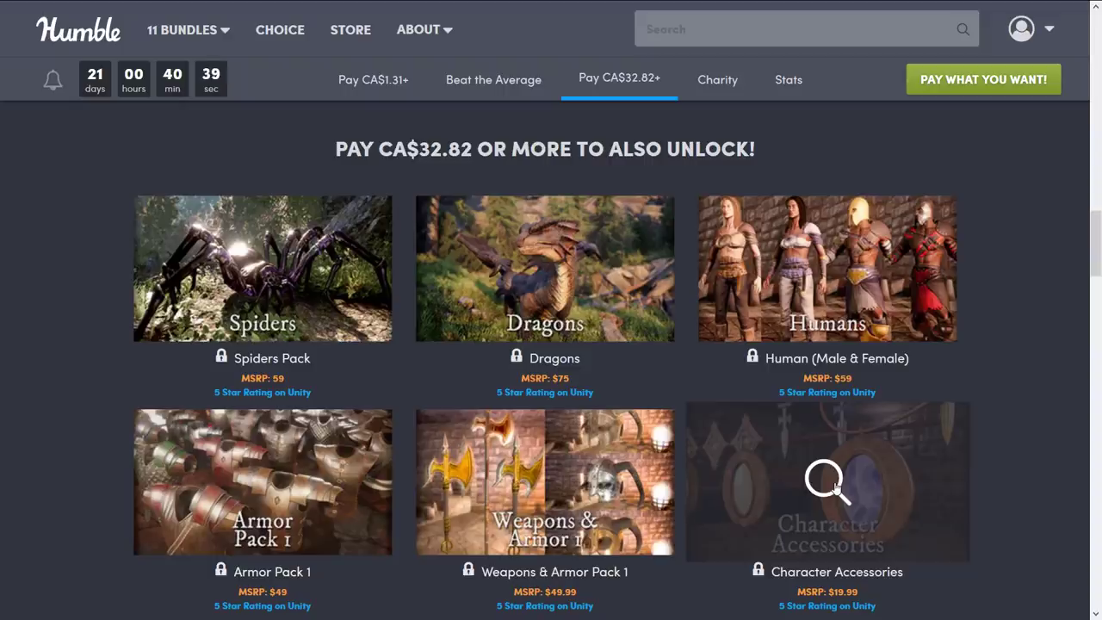
pyautogui.scroll(-4, 785, 472)
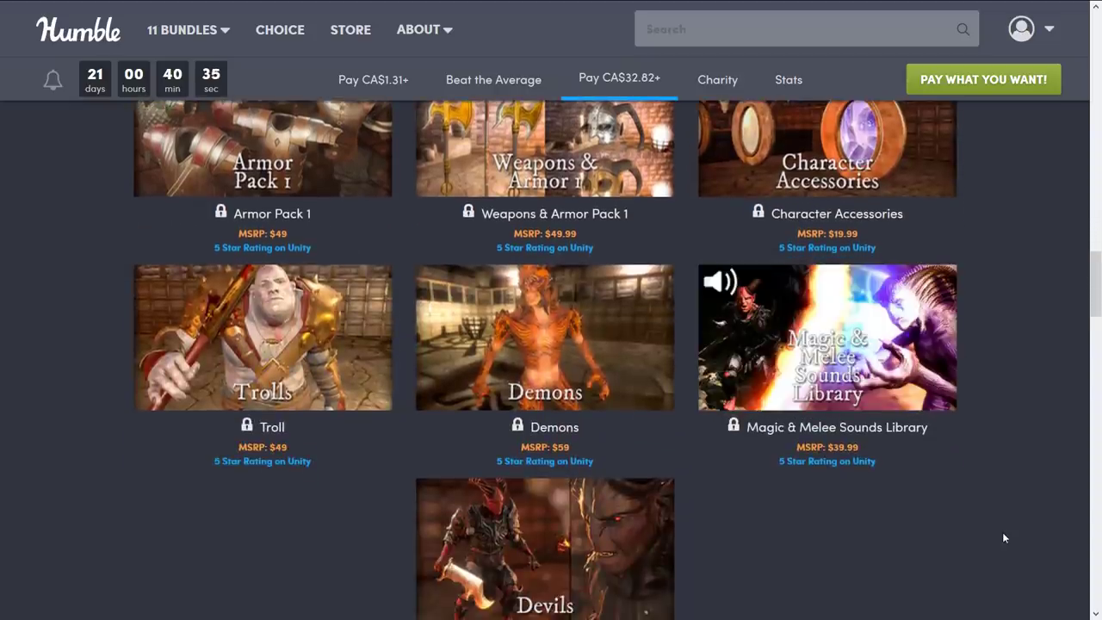
# Step: Open the Magic & Melee Sounds Library details and read through its description
pyautogui.click(826, 344)
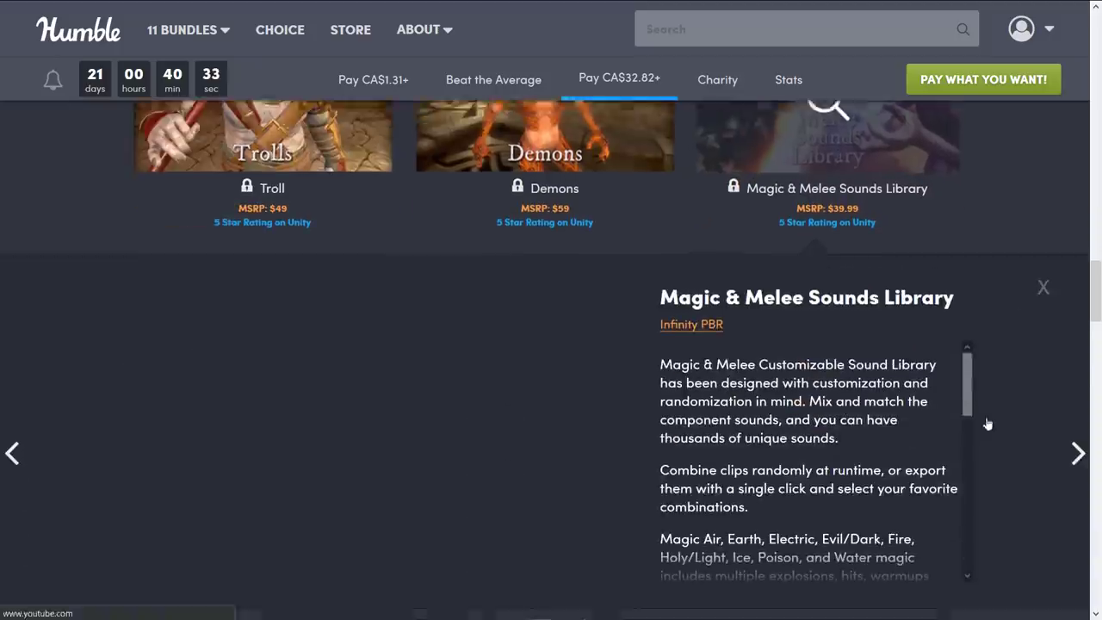
pyautogui.scroll(-3, 822, 320)
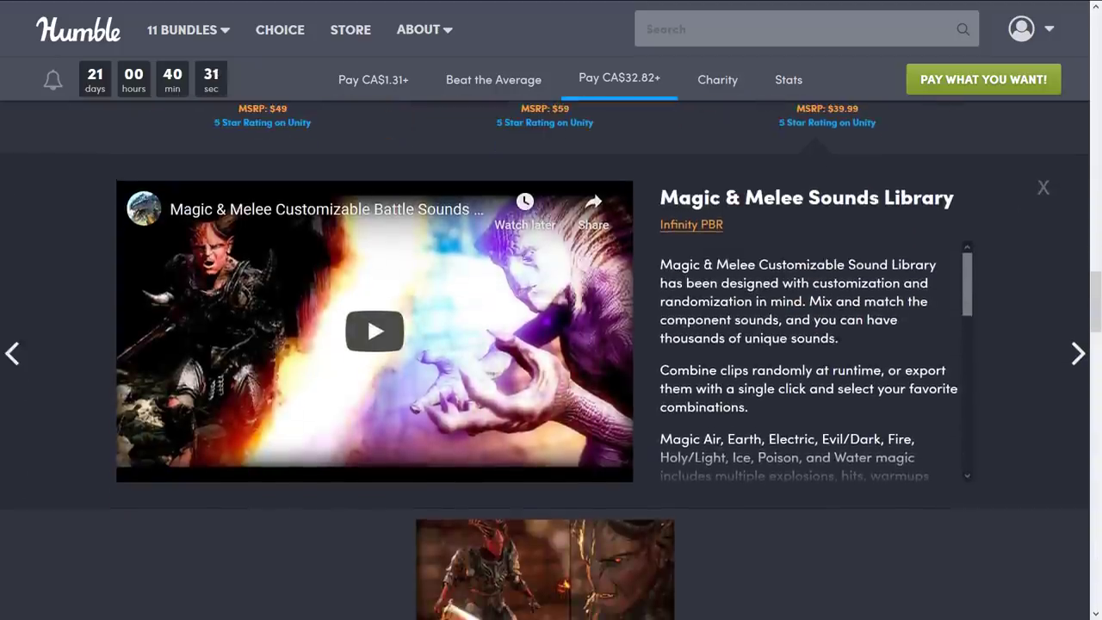
pyautogui.scroll(-3, 840, 328)
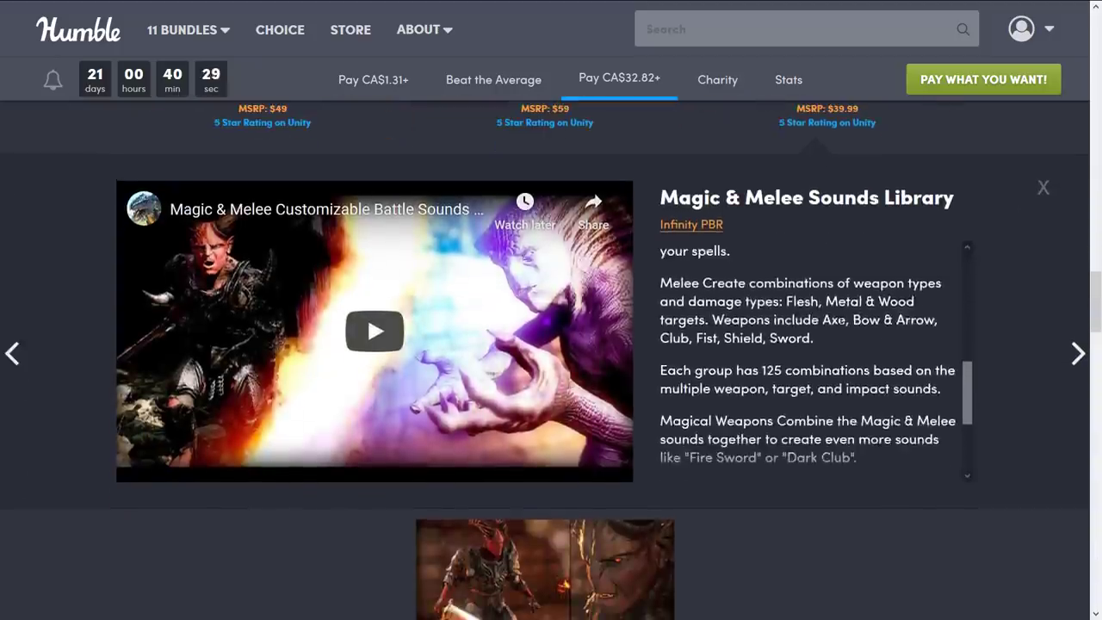